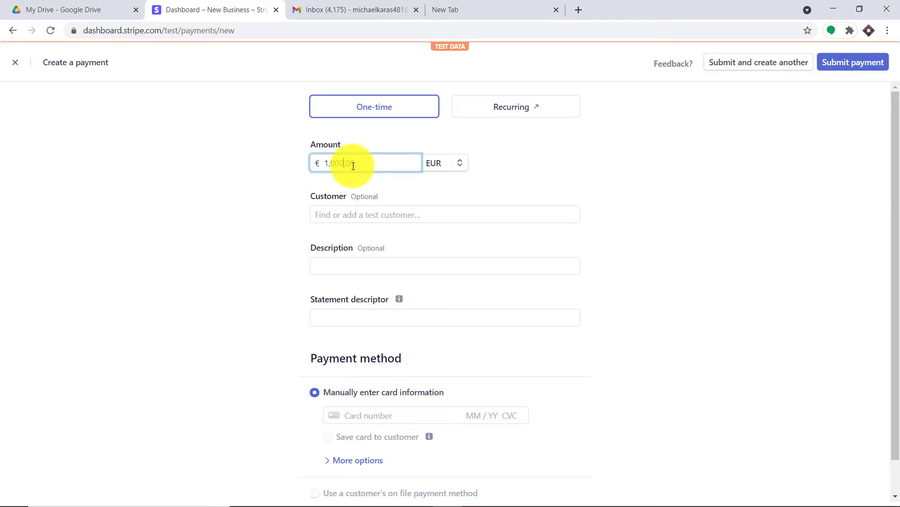
Step: Switch the payment currency to USD and enter a new test customer's name
{"action": "left_click", "coordinate": [432, 163]}
{"action": "left_click", "coordinate": [449, 202]}
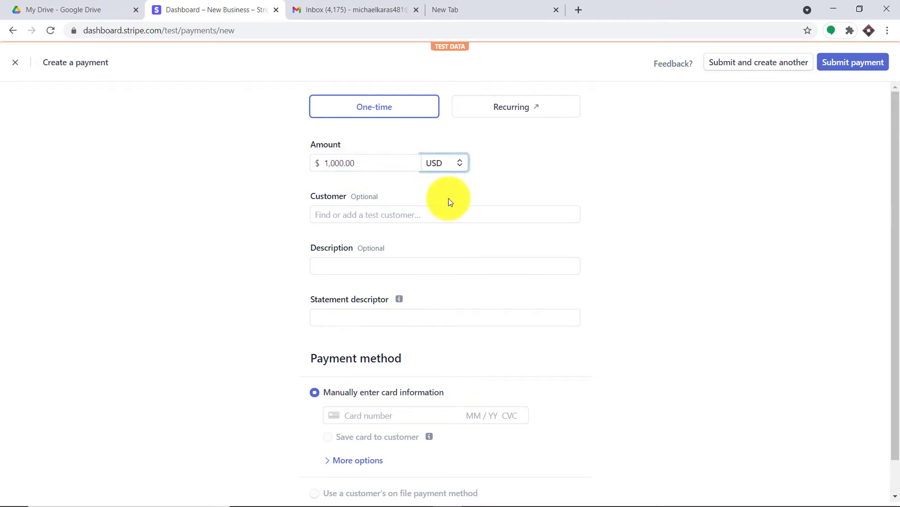
{"action": "left_click", "coordinate": [388, 215]}
{"action": "left_click", "coordinate": [378, 236]}
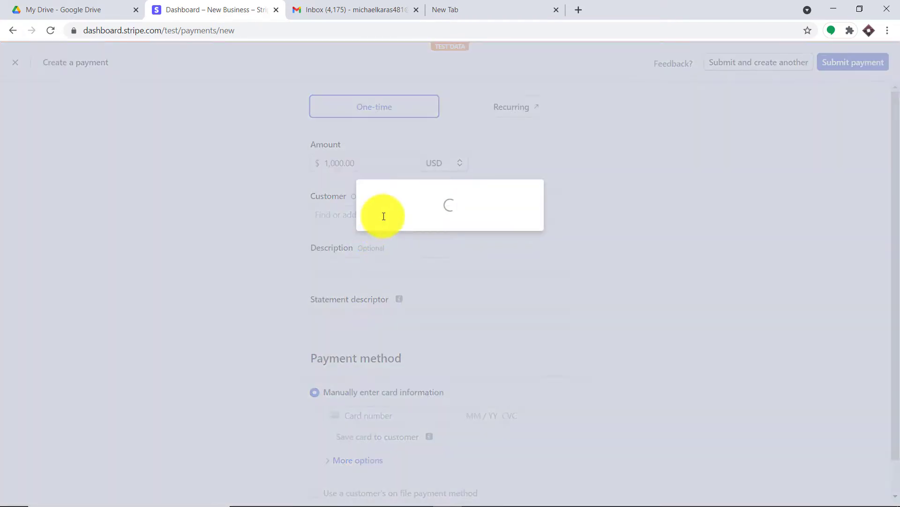
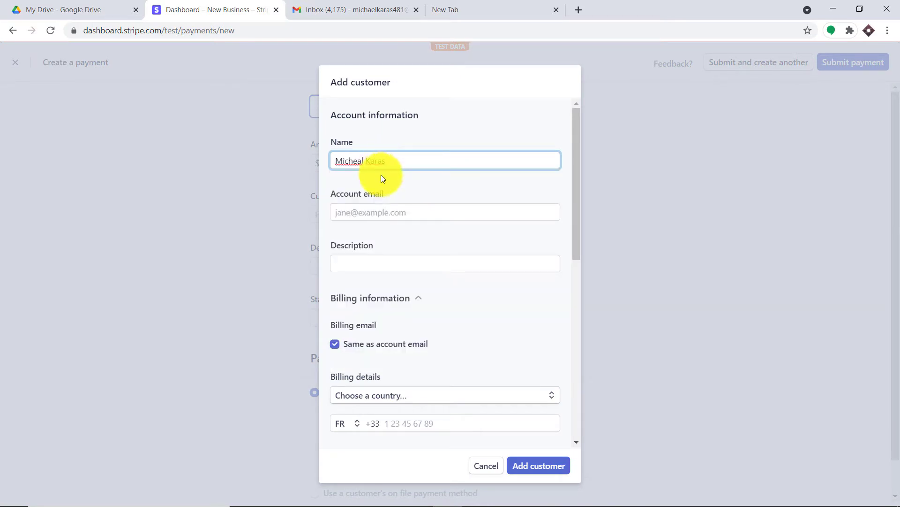
Step: Paste the customer's e-mail, set the description to 'random', and save the customer
{"action": "left_click", "coordinate": [392, 210]}
{"action": "right_click", "coordinate": [393, 212]}
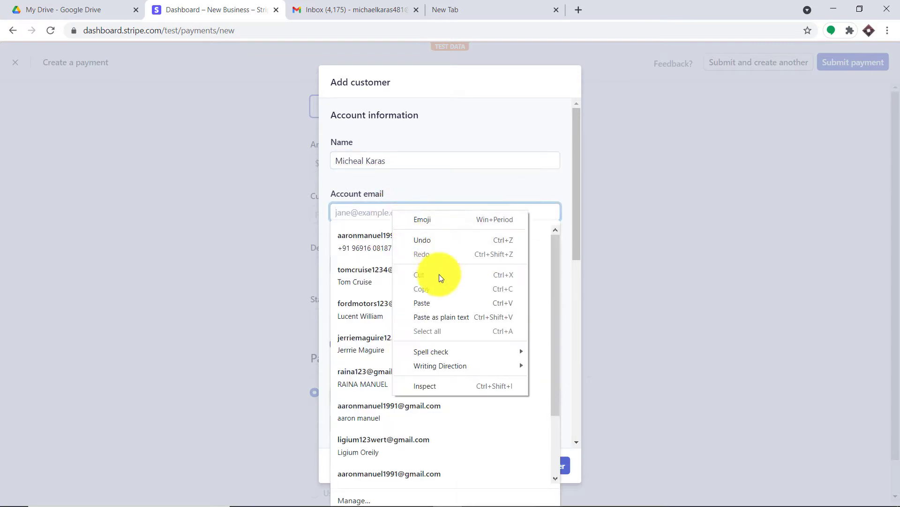
{"action": "left_click", "coordinate": [442, 302]}
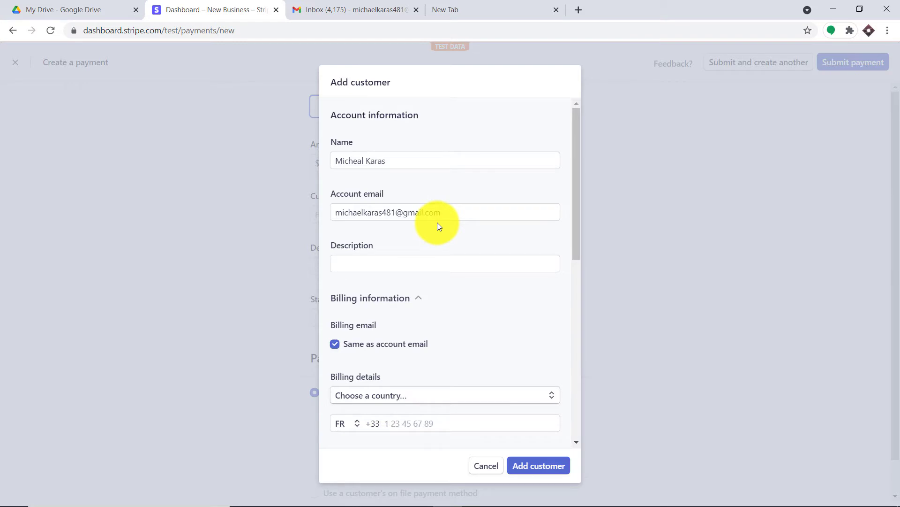
{"action": "left_click", "coordinate": [412, 261]}
{"action": "left_click", "coordinate": [406, 288]}
{"action": "scroll", "coordinate": [446, 384], "scroll_direction": "down", "scroll_amount": 2}
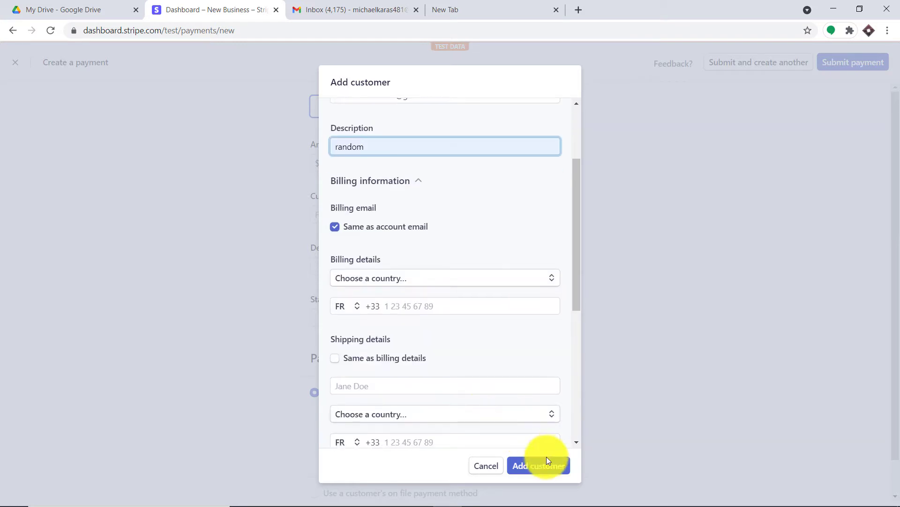
{"action": "left_click", "coordinate": [550, 464]}
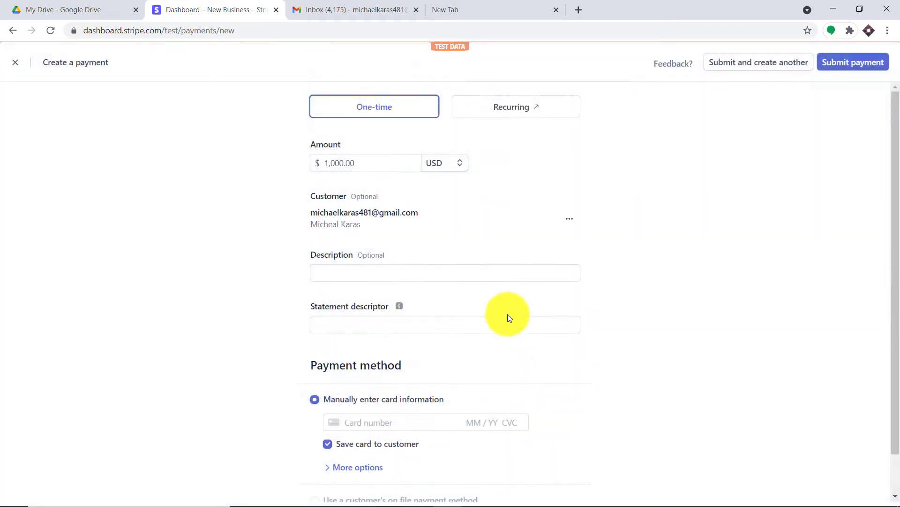
Step: Set description 'random', statement descriptor 'pabbly', the saved test Visa card, and submit the $1,000 payment
{"action": "left_click", "coordinate": [407, 278]}
{"action": "left_click", "coordinate": [402, 295]}
{"action": "left_click", "coordinate": [398, 324]}
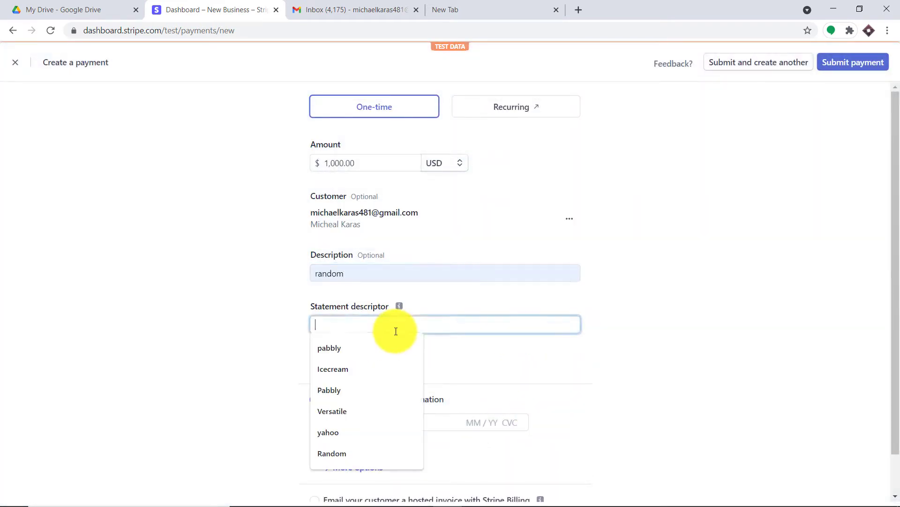
{"action": "left_click", "coordinate": [387, 345]}
{"action": "scroll", "coordinate": [489, 320], "scroll_direction": "down", "scroll_amount": 1}
{"action": "left_click", "coordinate": [396, 376]}
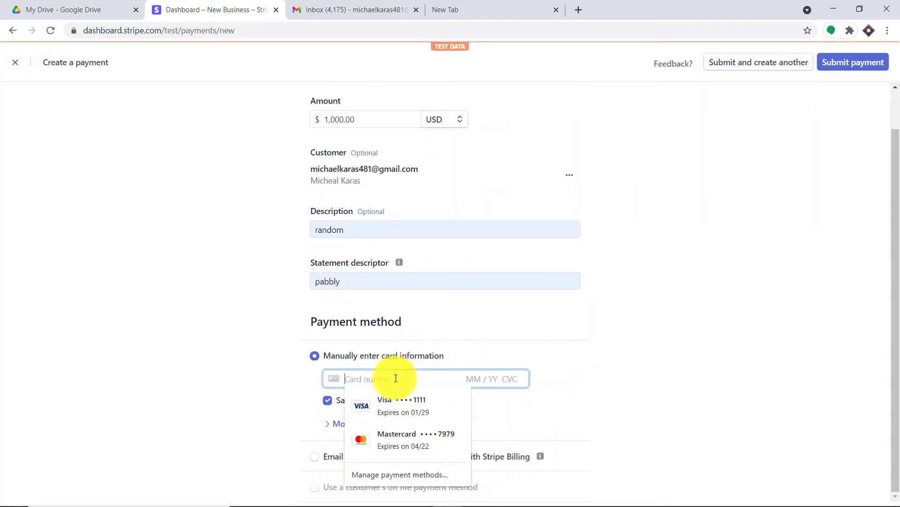
{"action": "left_click", "coordinate": [402, 401]}
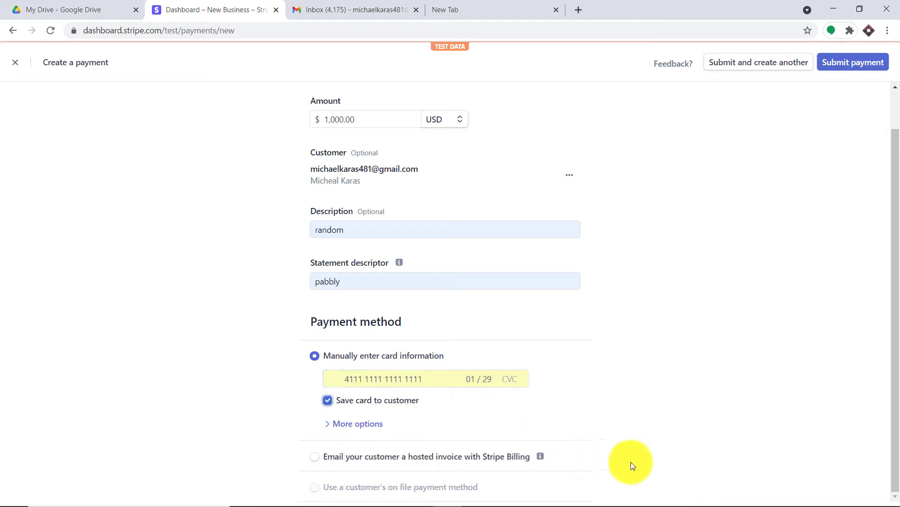
{"action": "left_click", "coordinate": [847, 63]}
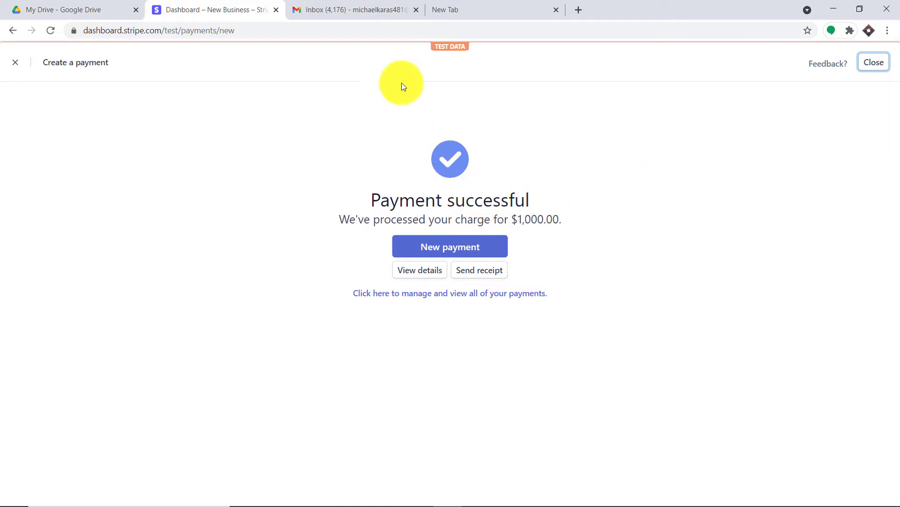
Step: In Gmail, open the C++ for Kids.pdf share e-mail, preview the PDF, then go to the blank tab
{"action": "left_click", "coordinate": [374, 10]}
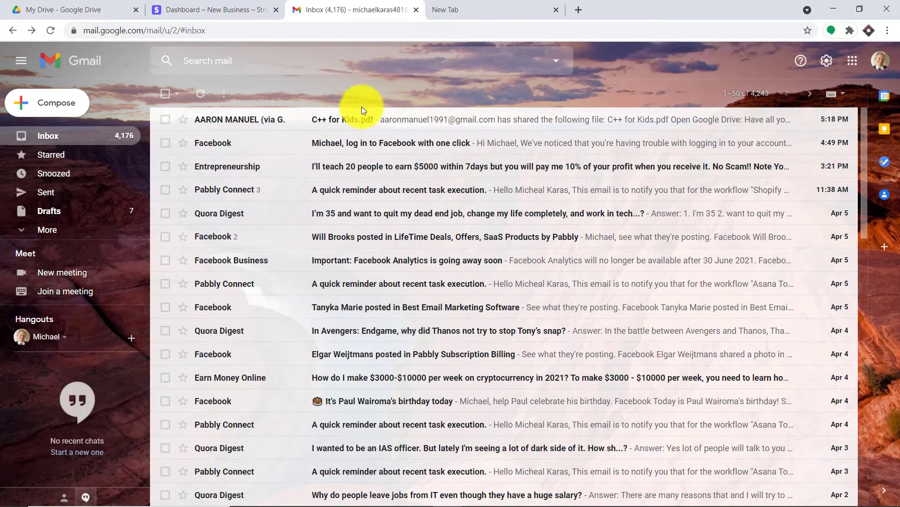
{"action": "left_click", "coordinate": [360, 125]}
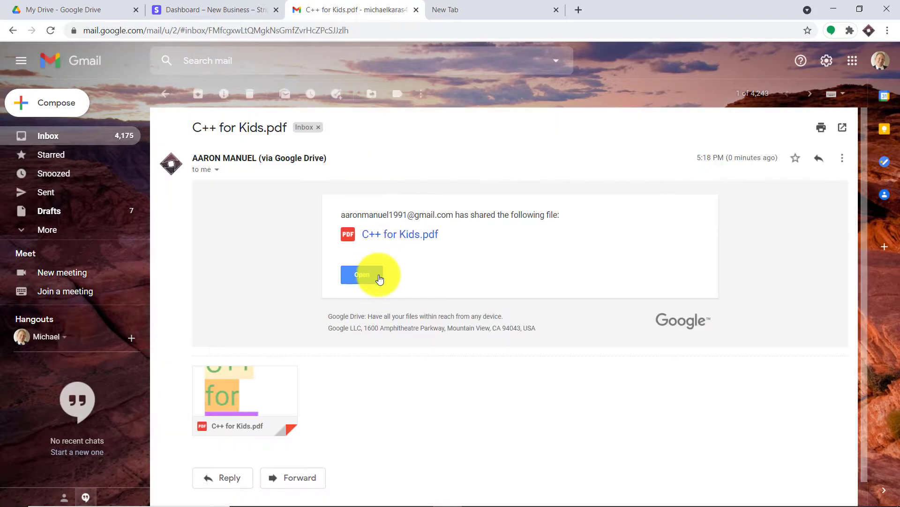
{"action": "left_click", "coordinate": [272, 382]}
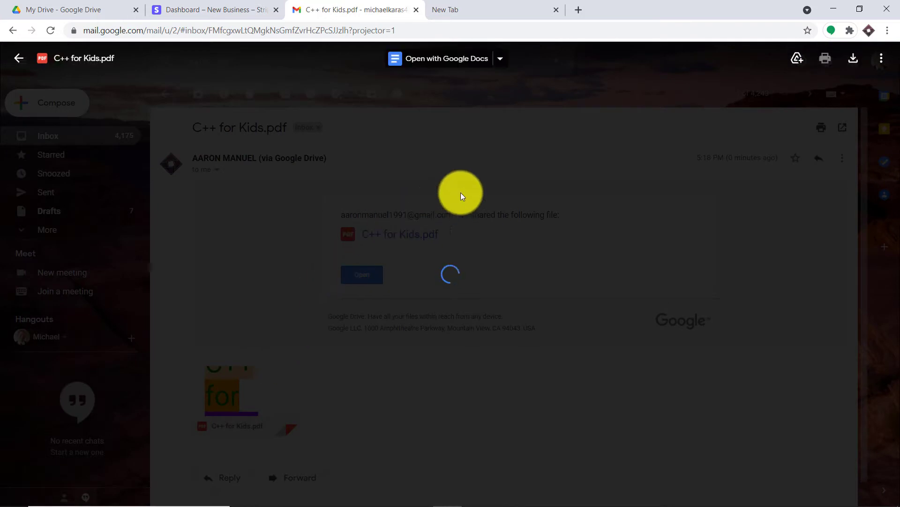
{"action": "scroll", "coordinate": [525, 174], "scroll_direction": "down", "scroll_amount": 10}
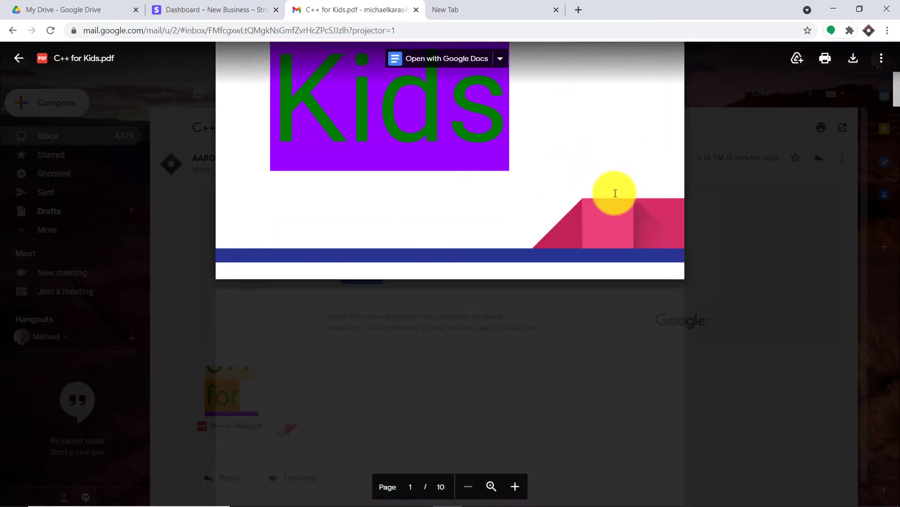
{"action": "scroll", "coordinate": [513, 189], "scroll_direction": "down", "scroll_amount": 12}
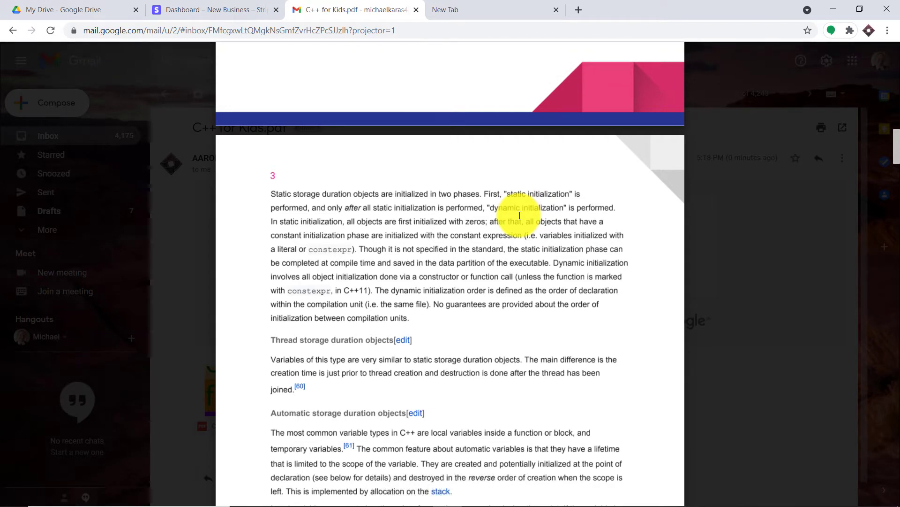
{"action": "left_click", "coordinate": [460, 6]}
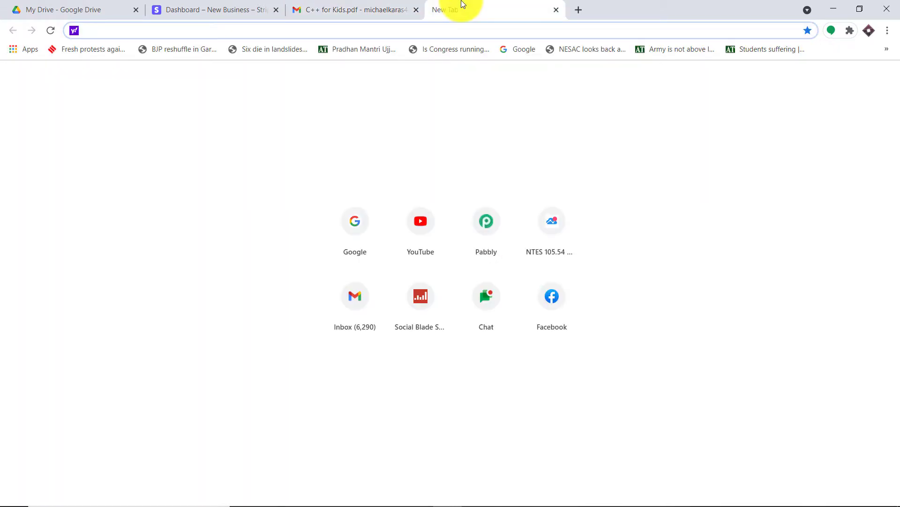
Step: Go to pabbly.com, sign in, and launch Pabbly Connect from the All Apps page
{"action": "type", "text": "pabbly.com"}
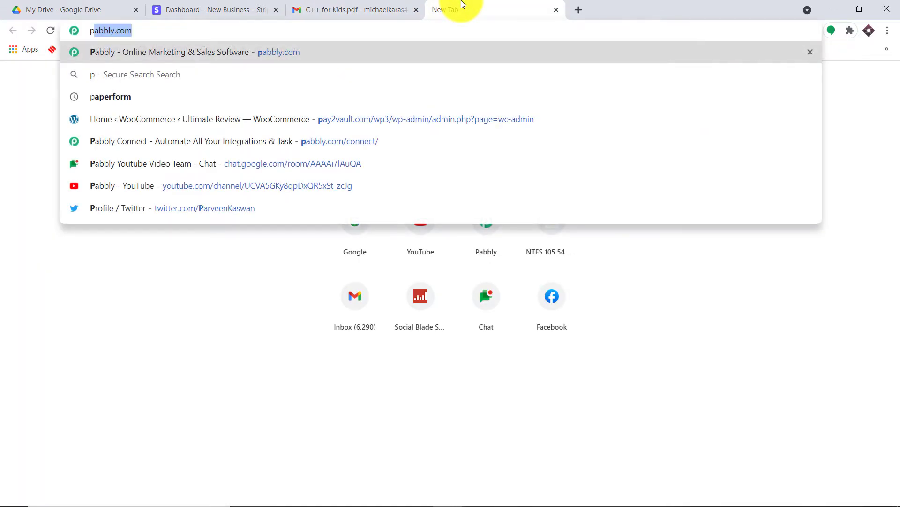
{"action": "key", "text": "Return"}
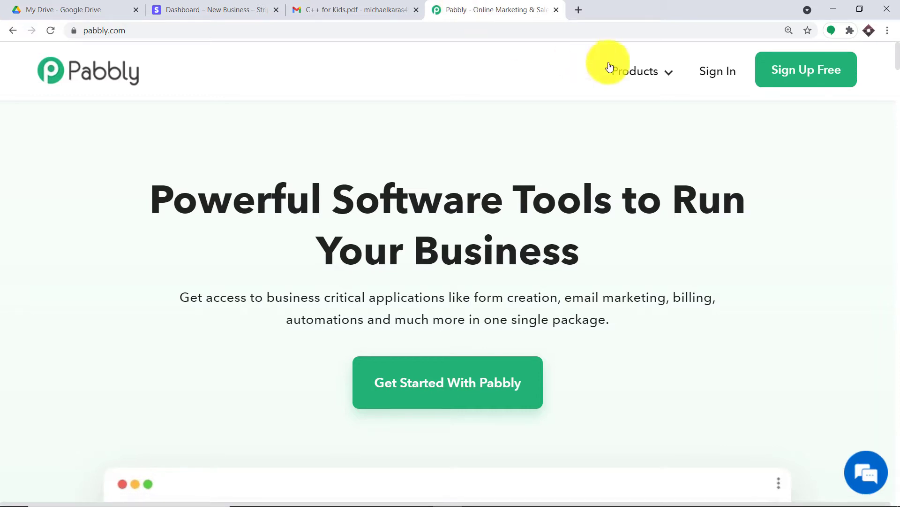
{"action": "left_click", "coordinate": [715, 81]}
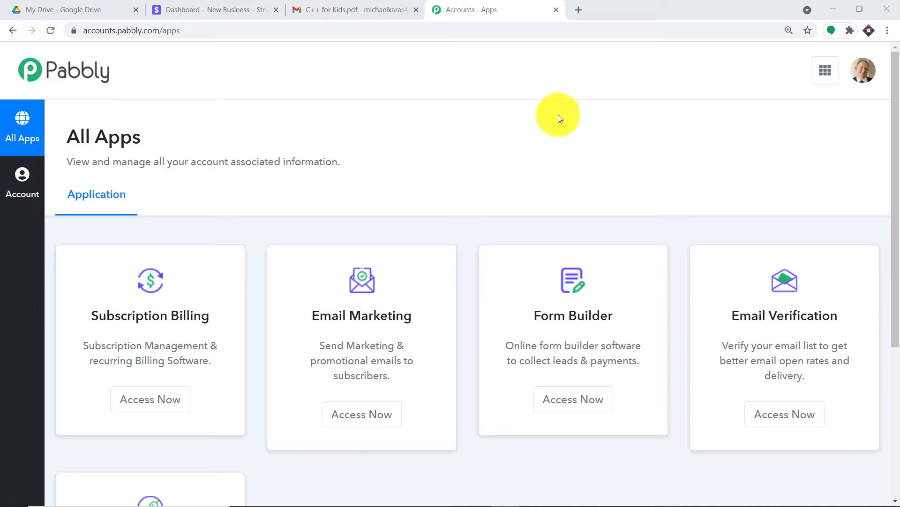
{"action": "scroll", "coordinate": [545, 99], "scroll_direction": "down", "scroll_amount": 5}
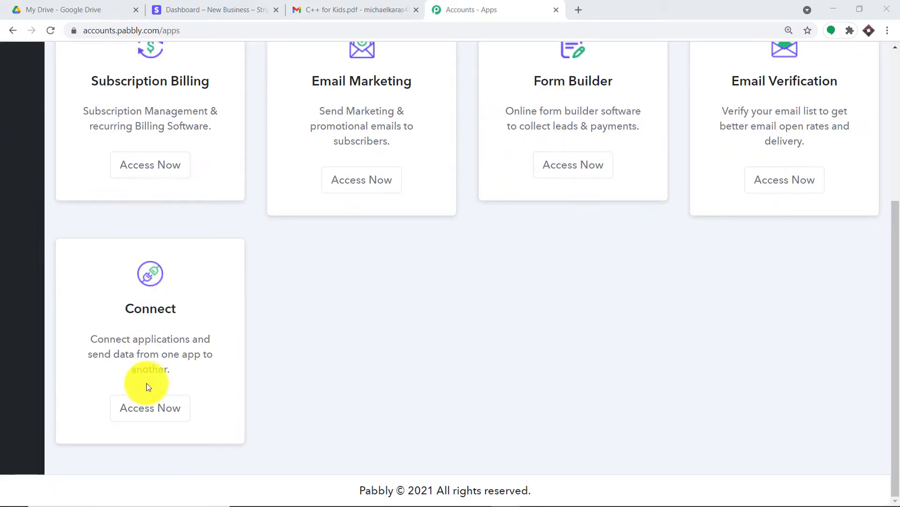
{"action": "left_click", "coordinate": [153, 414]}
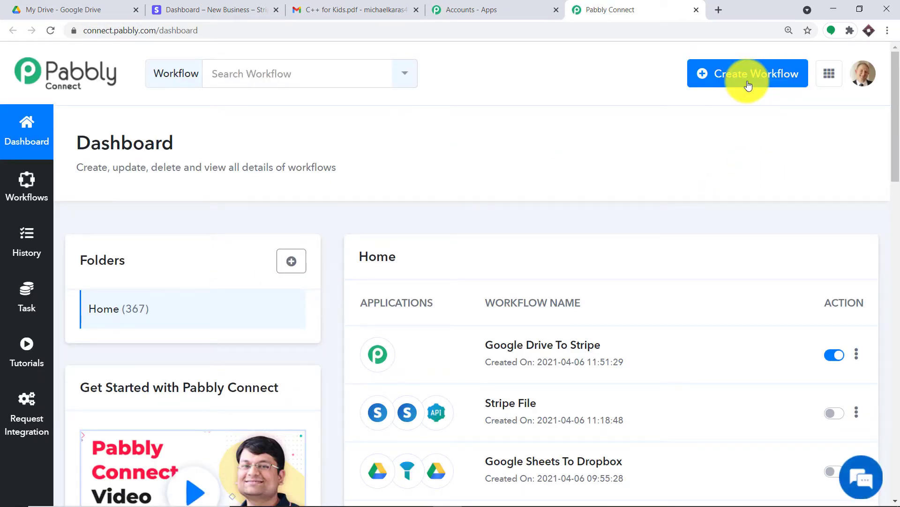
Step: Create a new workflow named 'Stripe To Google Drive'
{"action": "left_click", "coordinate": [749, 86]}
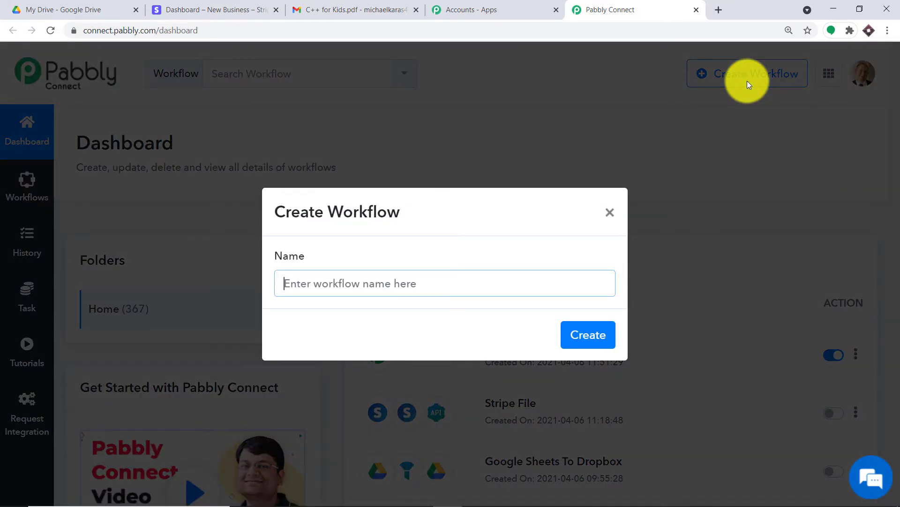
{"action": "type", "text": "Str"}
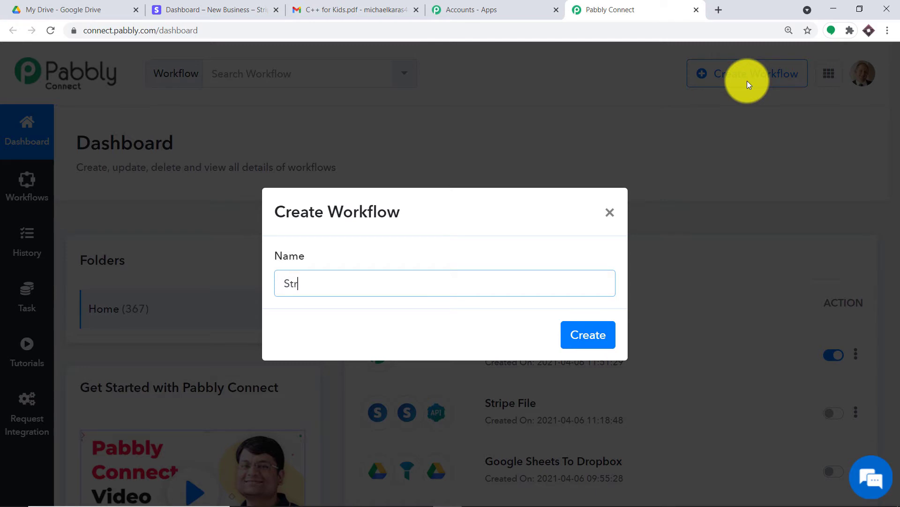
{"action": "type", "text": "ipe To Google Drive"}
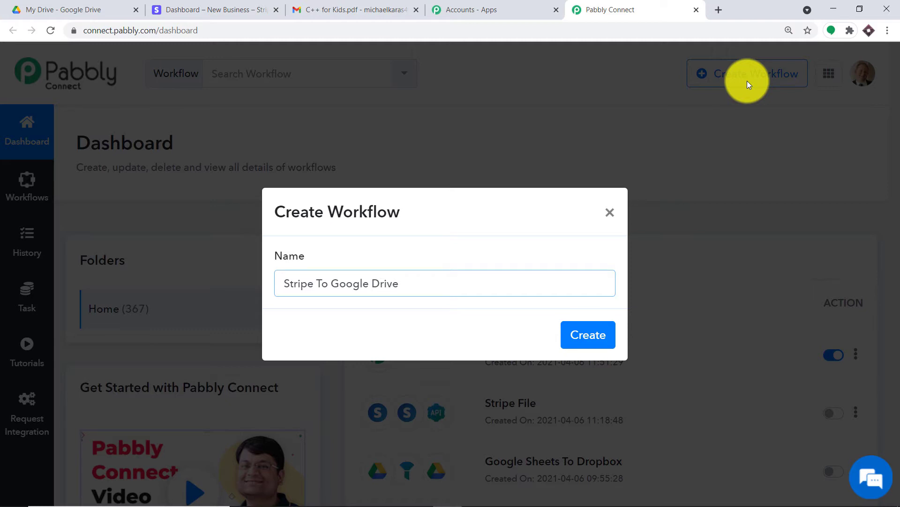
{"action": "left_click", "coordinate": [602, 334]}
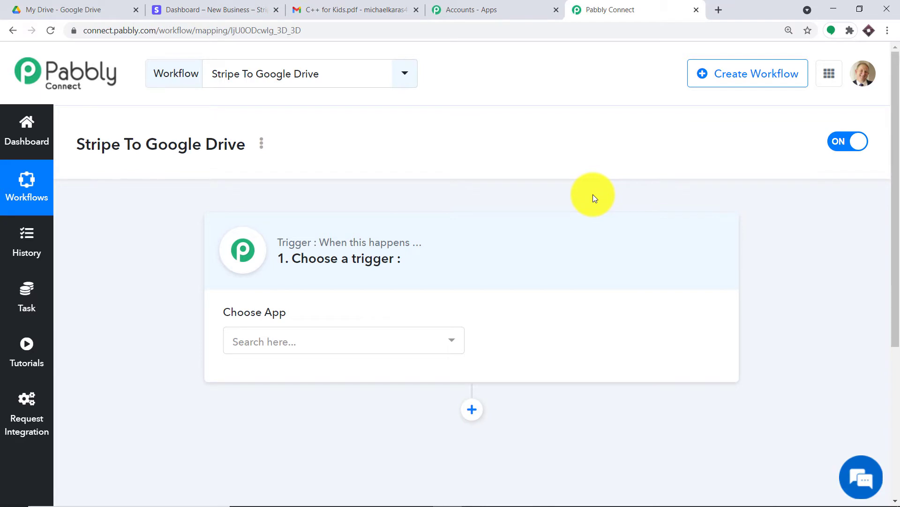
Step: Choose Stripe as the trigger app with the New Charge event
{"action": "left_click", "coordinate": [306, 342]}
{"action": "type", "text": "stripe"}
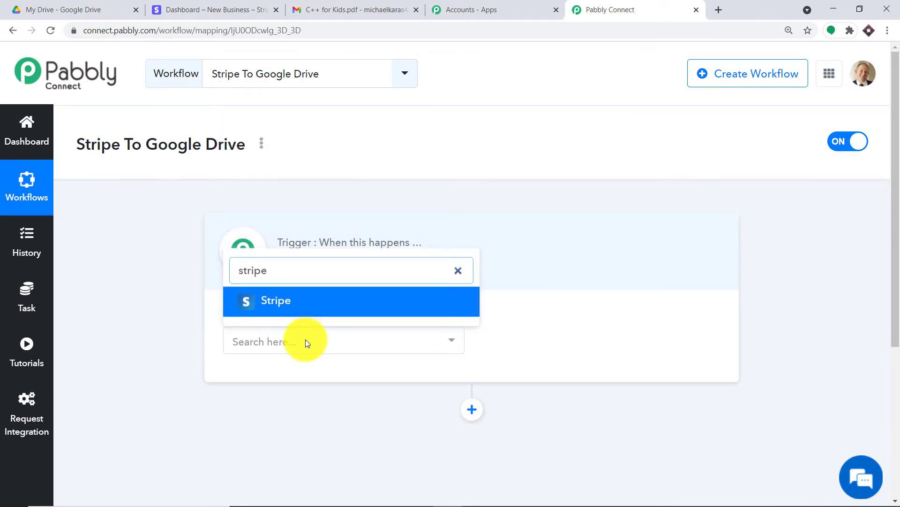
{"action": "left_click", "coordinate": [306, 306]}
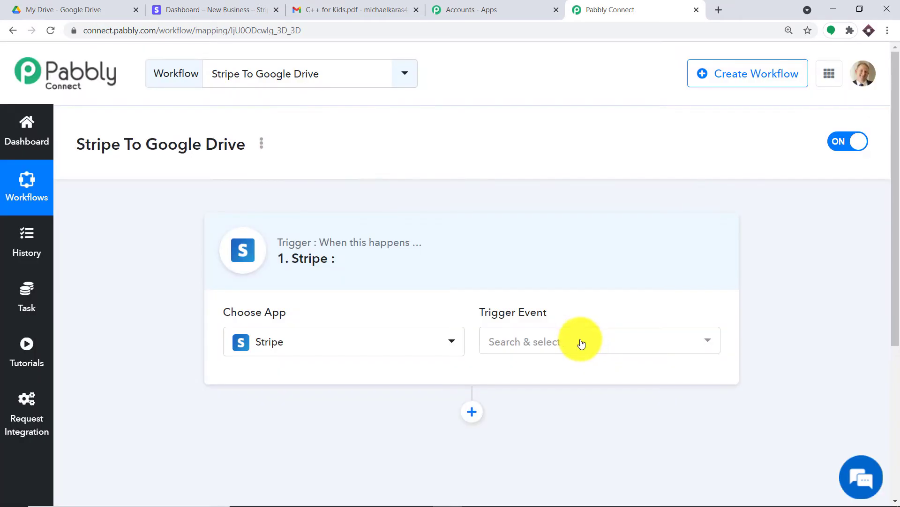
{"action": "left_click", "coordinate": [582, 344]}
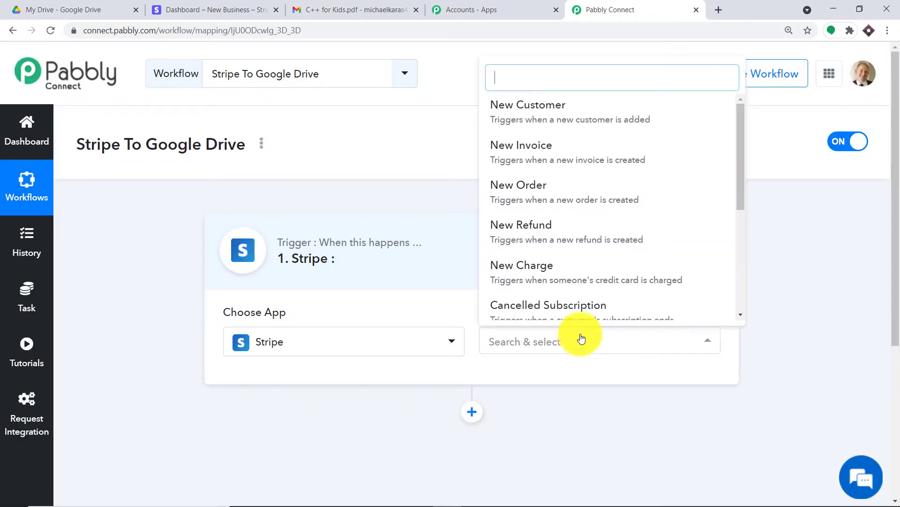
{"action": "scroll", "coordinate": [610, 225], "scroll_direction": "down", "scroll_amount": 4}
{"action": "scroll", "coordinate": [648, 215], "scroll_direction": "down", "scroll_amount": 1}
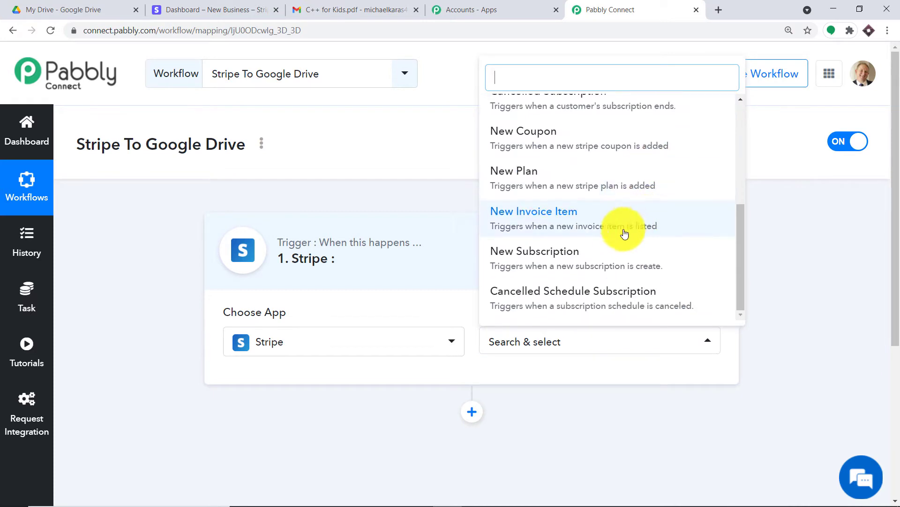
{"action": "scroll", "coordinate": [618, 244], "scroll_direction": "up", "scroll_amount": 5}
{"action": "scroll", "coordinate": [605, 178], "scroll_direction": "up", "scroll_amount": 1}
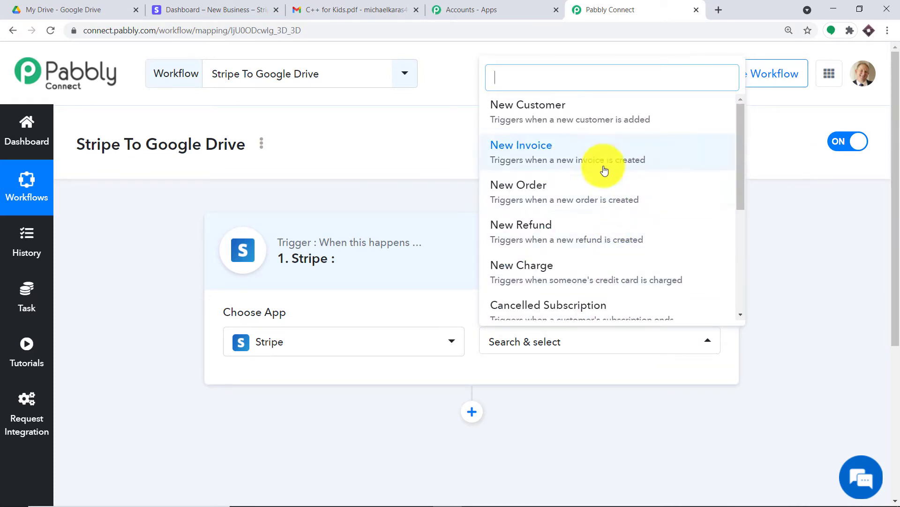
{"action": "scroll", "coordinate": [603, 178], "scroll_direction": "down", "scroll_amount": 3}
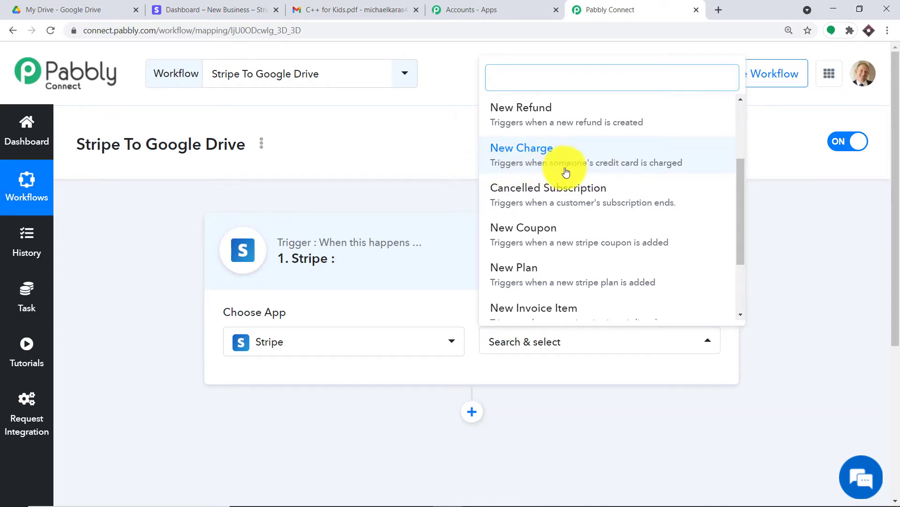
{"action": "left_click", "coordinate": [675, 170]}
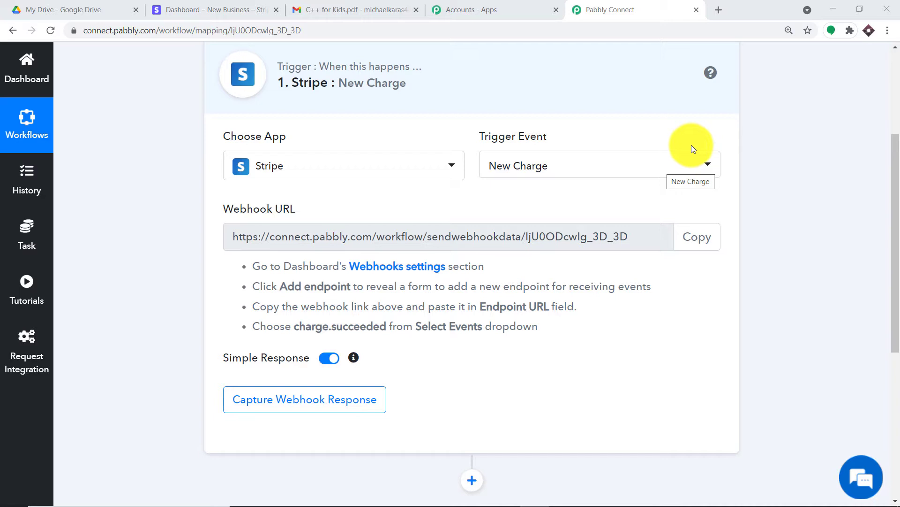
Step: Reopen the trigger event list to confirm New Charge, then close it unchanged
{"action": "left_click", "coordinate": [662, 169]}
{"action": "scroll", "coordinate": [621, 237], "scroll_direction": "down", "scroll_amount": 3}
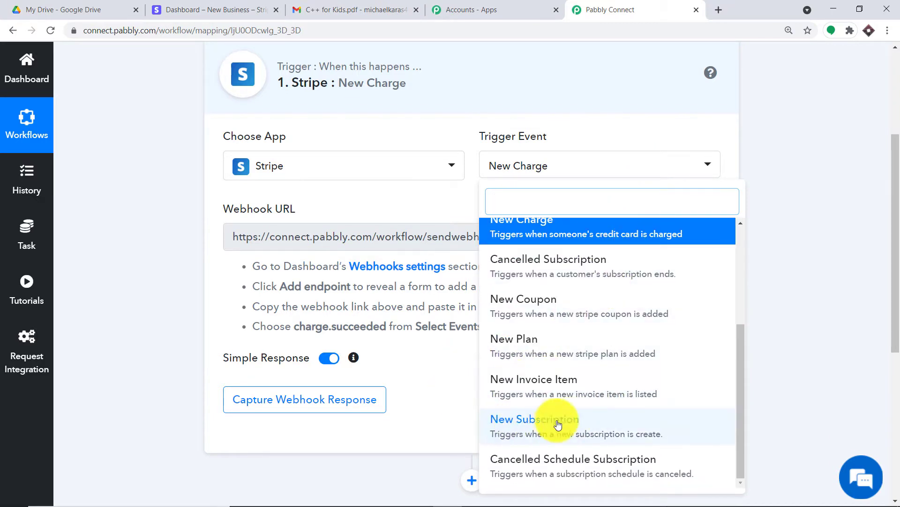
{"action": "scroll", "coordinate": [624, 279], "scroll_direction": "up", "scroll_amount": 3}
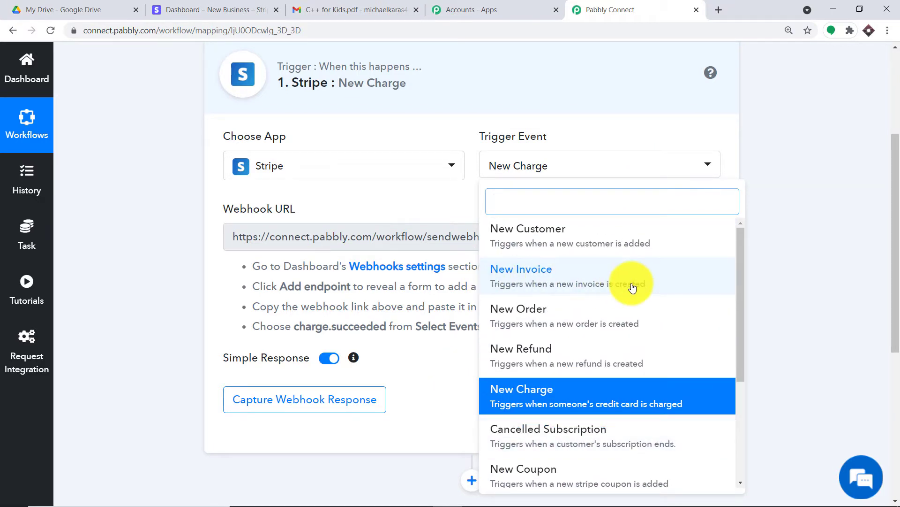
{"action": "scroll", "coordinate": [616, 439], "scroll_direction": "down", "scroll_amount": 4}
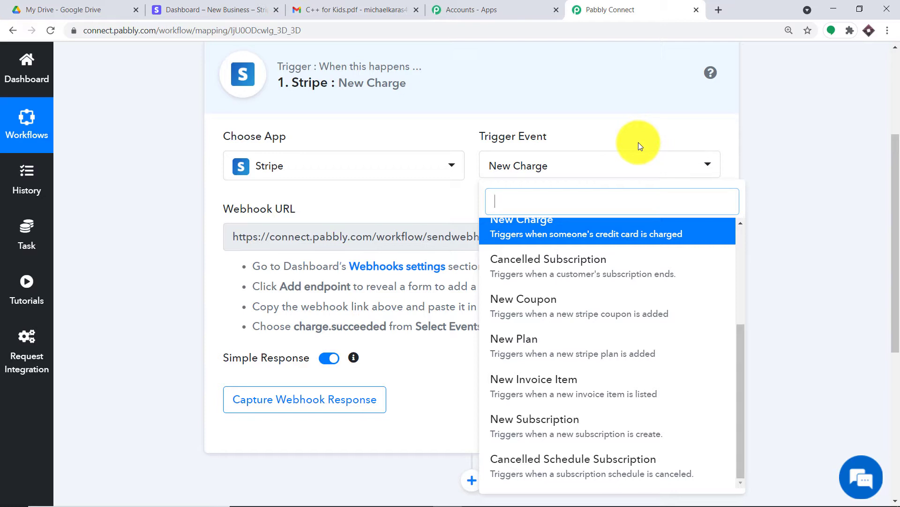
{"action": "left_click", "coordinate": [639, 145]}
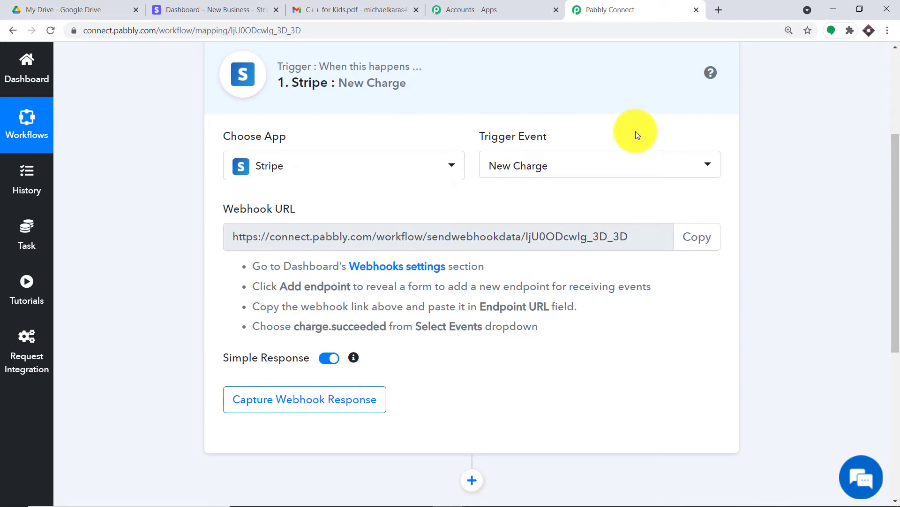
Step: In Stripe, close the finished payment and go to Developers > Webhooks
{"action": "left_click", "coordinate": [155, 7]}
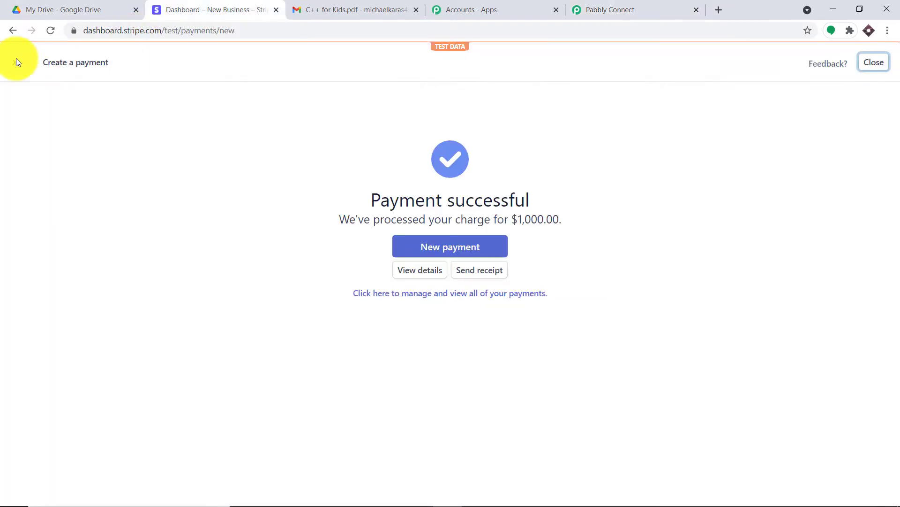
{"action": "left_click", "coordinate": [15, 65]}
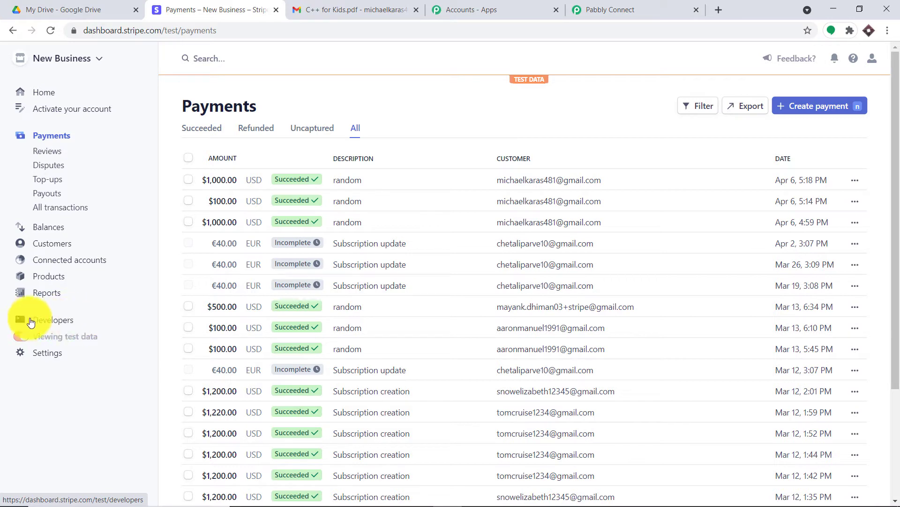
{"action": "left_click", "coordinate": [59, 323]}
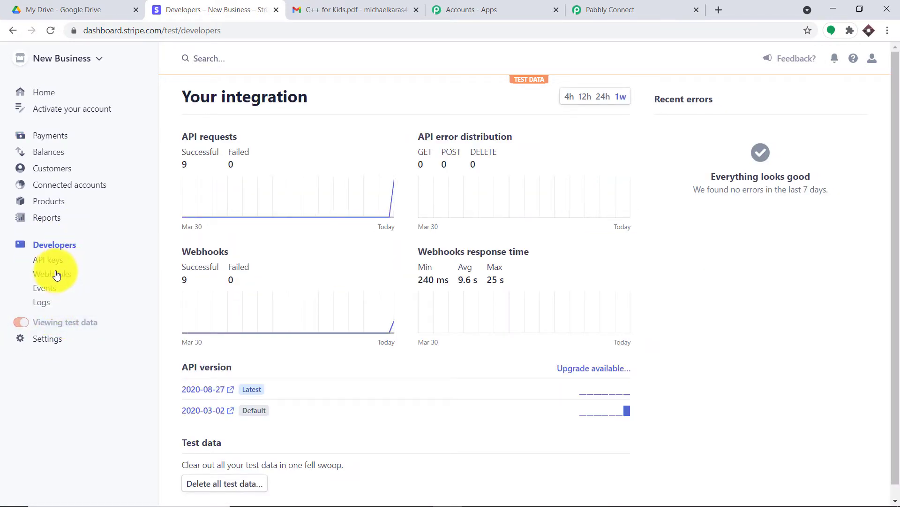
{"action": "left_click", "coordinate": [49, 276]}
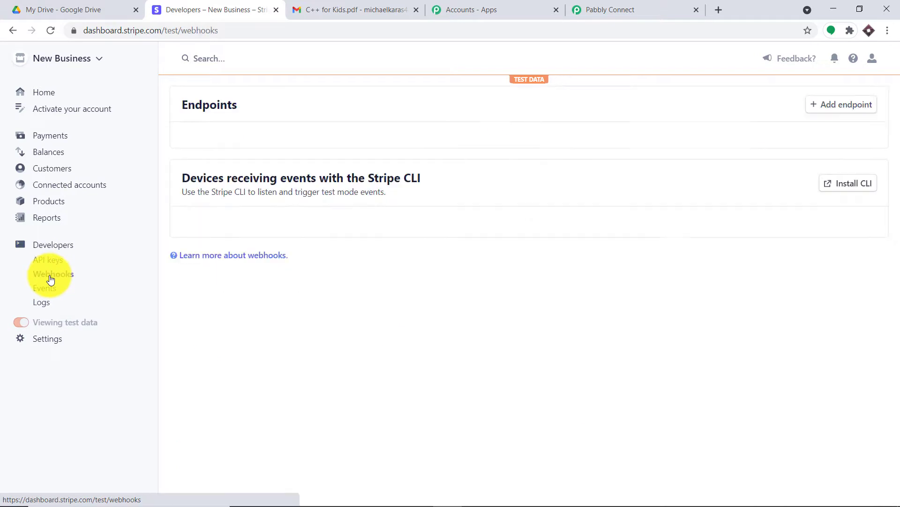
Step: Add a new Stripe webhook endpoint using the copied Pabbly Connect webhook URL
{"action": "left_click", "coordinate": [835, 107]}
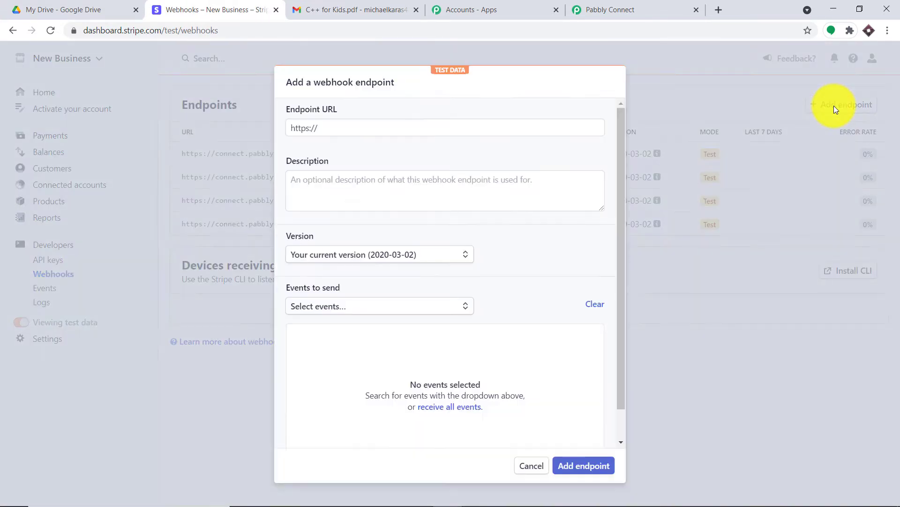
{"action": "left_click", "coordinate": [338, 127]}
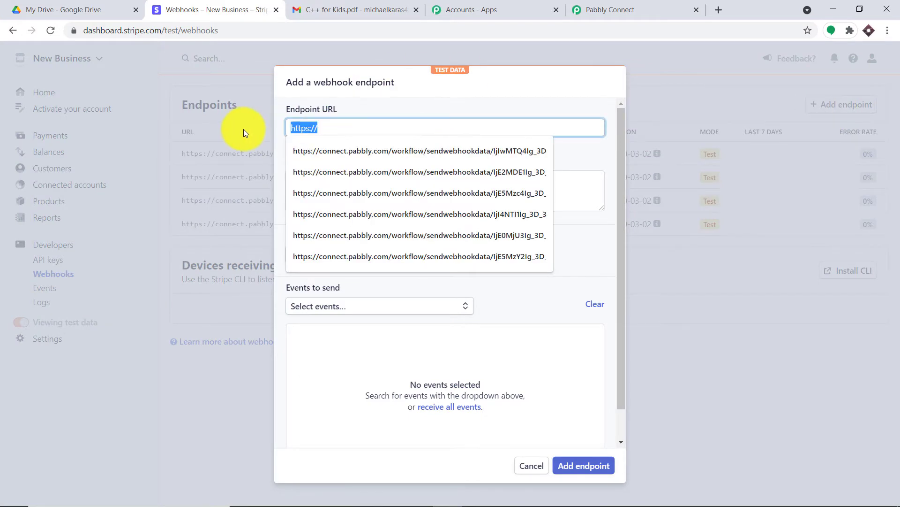
{"action": "key", "text": "BackSpace"}
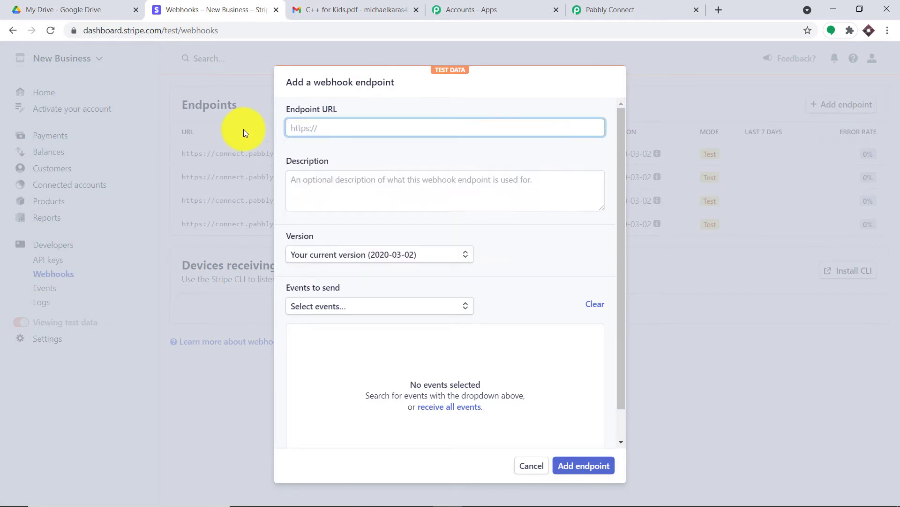
{"action": "left_click", "coordinate": [601, 9]}
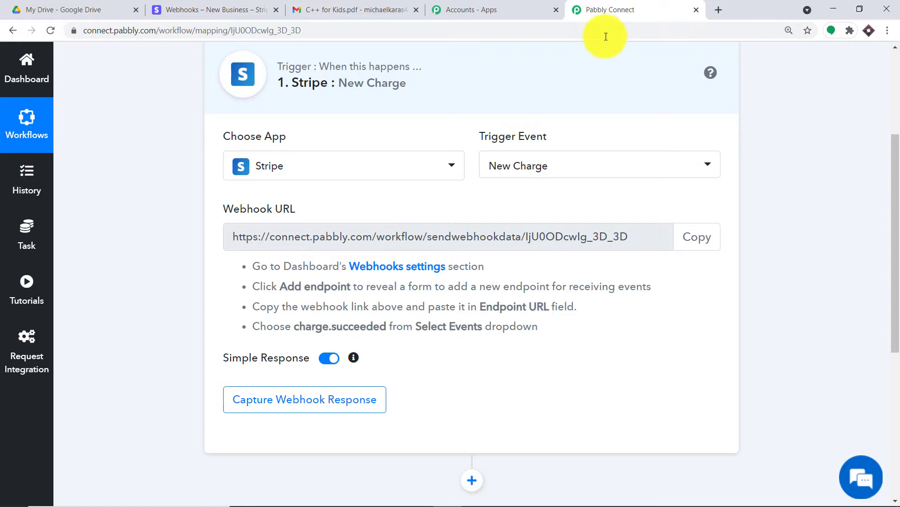
{"action": "left_click", "coordinate": [692, 247]}
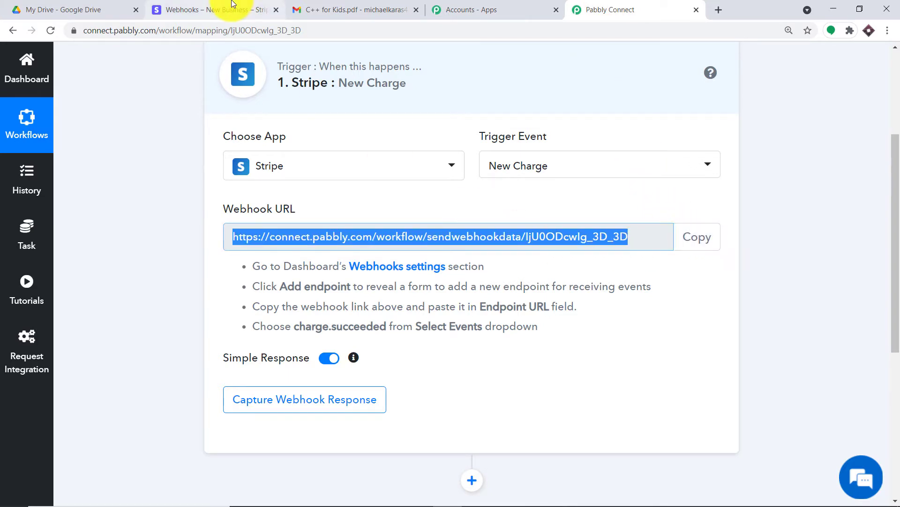
{"action": "left_click", "coordinate": [208, 9]}
{"action": "left_click", "coordinate": [311, 126]}
{"action": "right_click", "coordinate": [313, 126]}
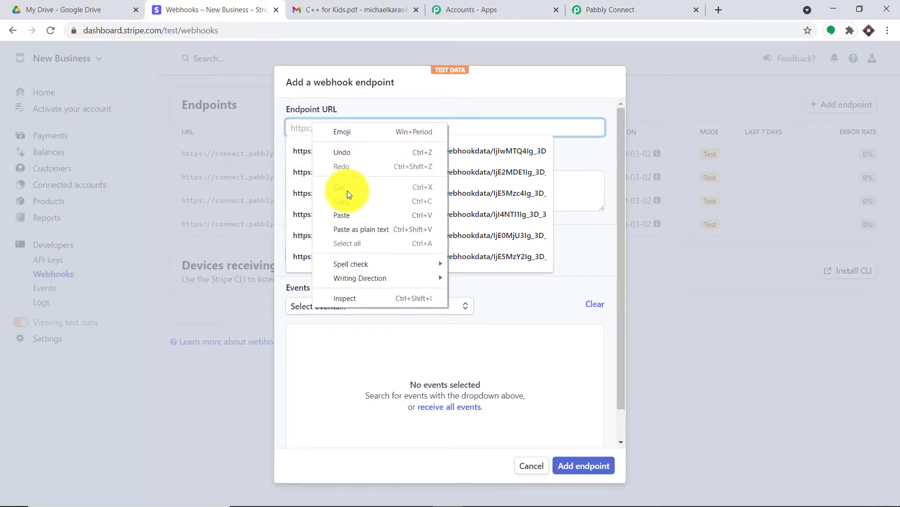
{"action": "left_click", "coordinate": [348, 215]}
{"action": "left_click", "coordinate": [396, 92]}
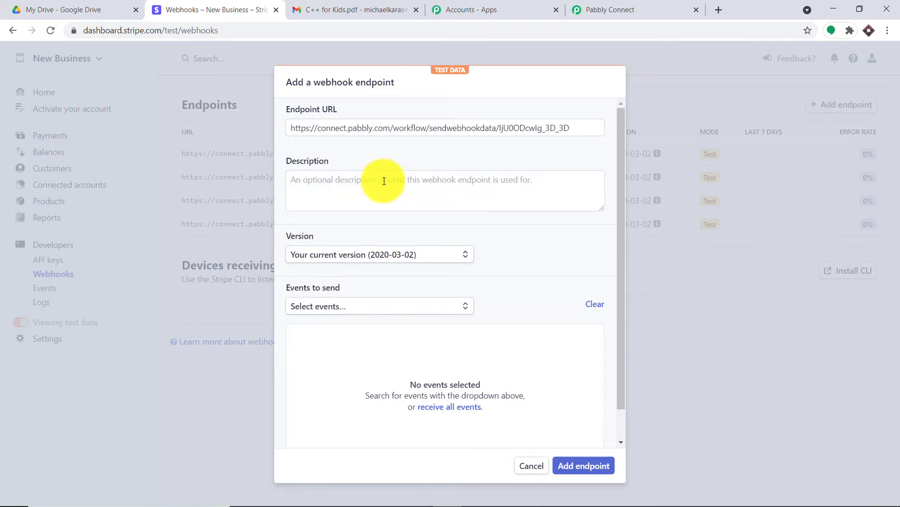
Step: Select charge.succeeded as the event to send and create the endpoint
{"action": "left_click", "coordinate": [349, 306]}
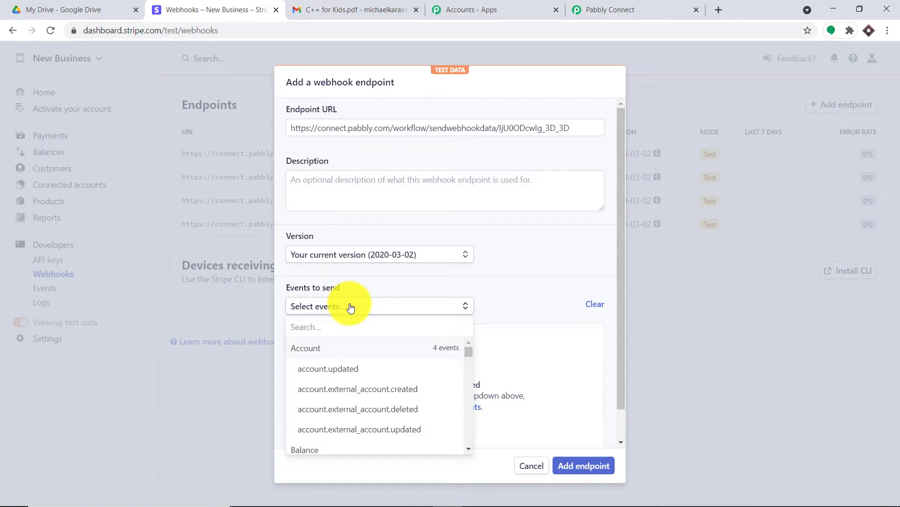
{"action": "type", "text": "charg"}
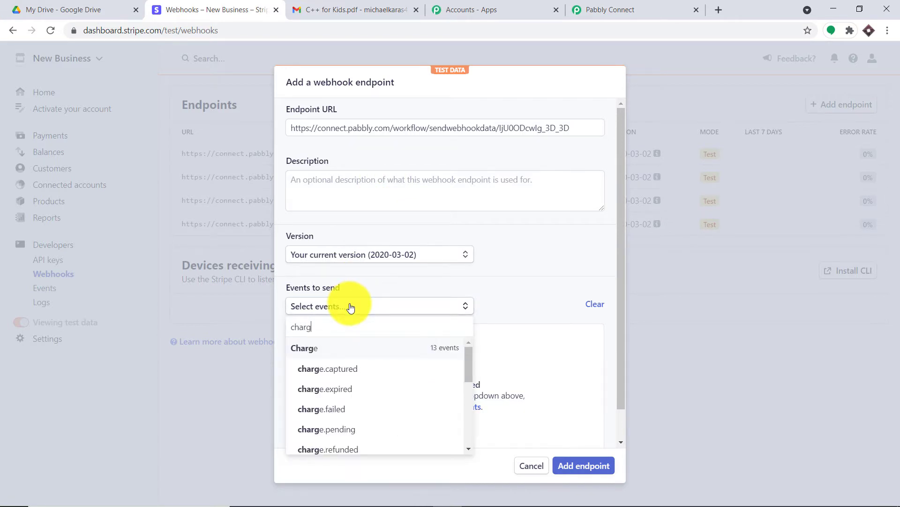
{"action": "type", "text": "e.su"}
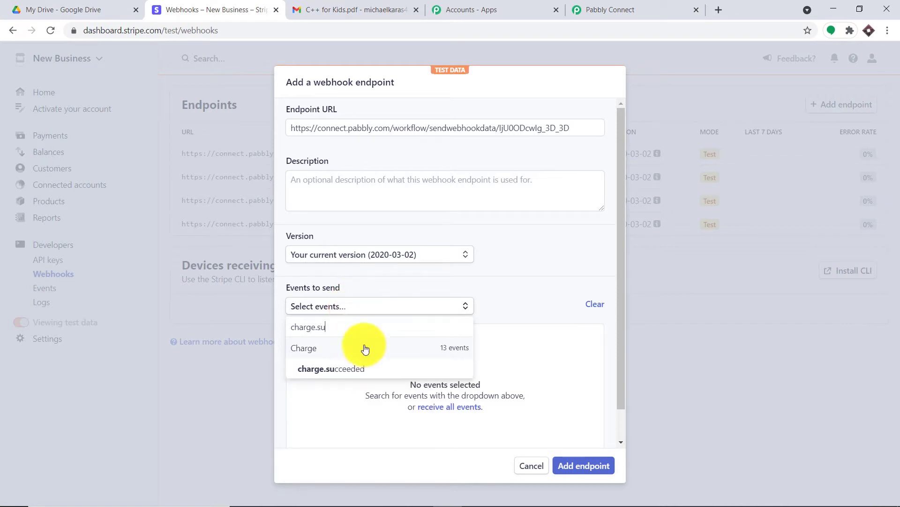
{"action": "left_click", "coordinate": [372, 368]}
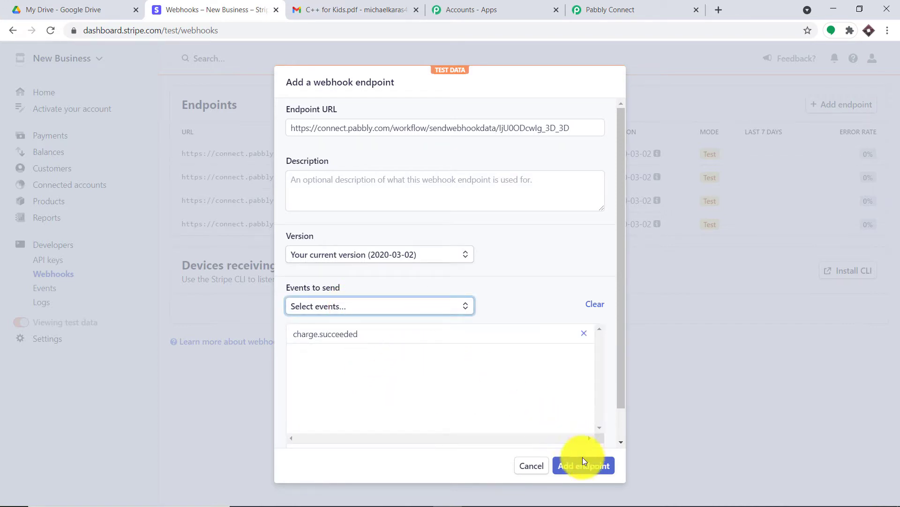
{"action": "left_click", "coordinate": [591, 465]}
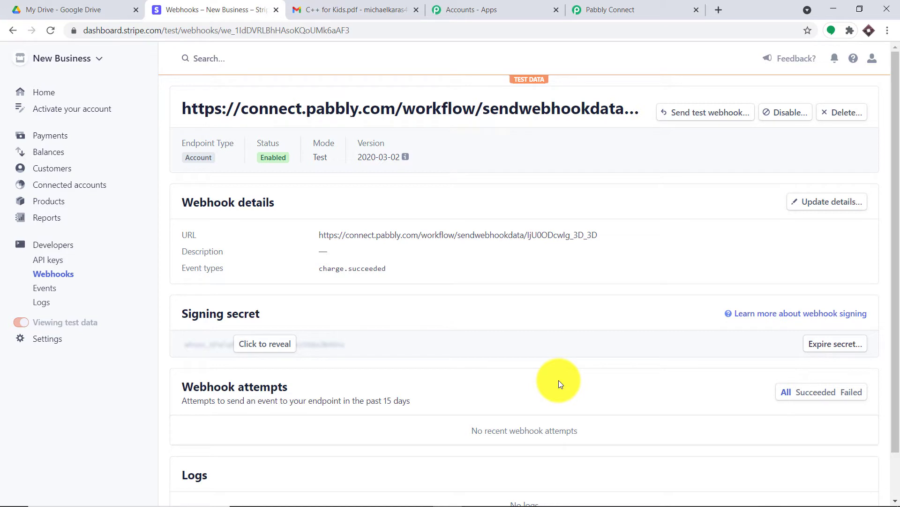
Step: Start capturing the webhook response in Pabbly Connect, then return to Stripe's Payments list
{"action": "left_click", "coordinate": [690, 4]}
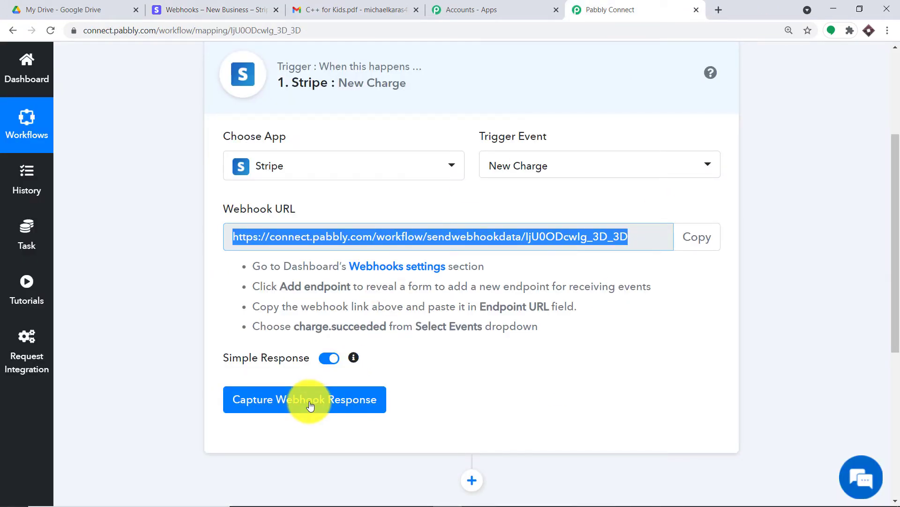
{"action": "left_click", "coordinate": [310, 405]}
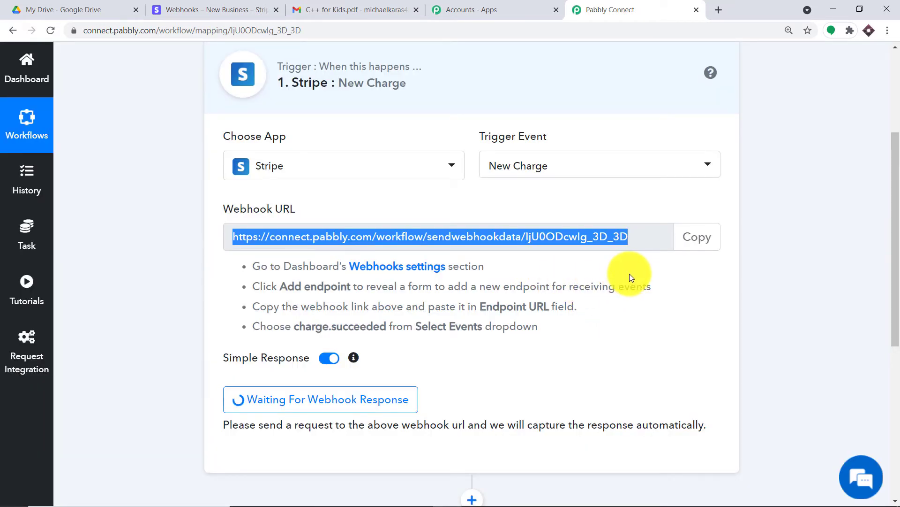
{"action": "left_click", "coordinate": [244, 10]}
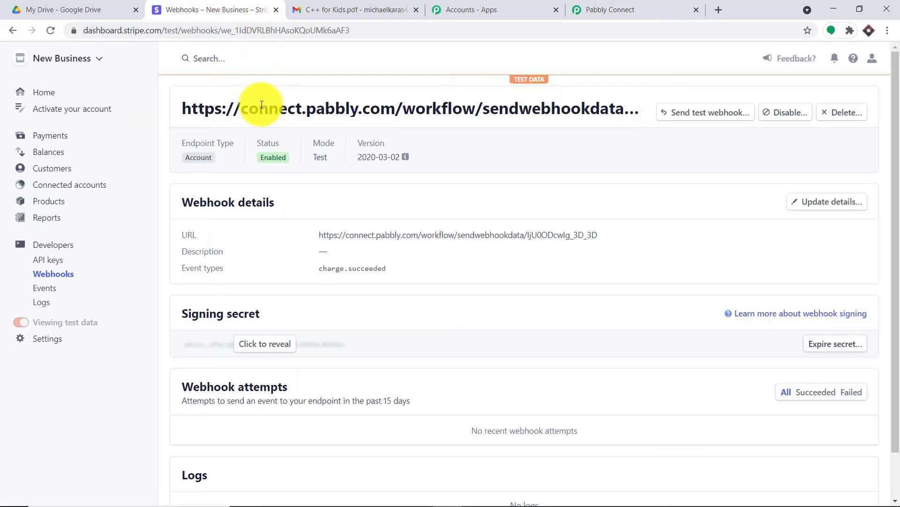
{"action": "left_click", "coordinate": [64, 136]}
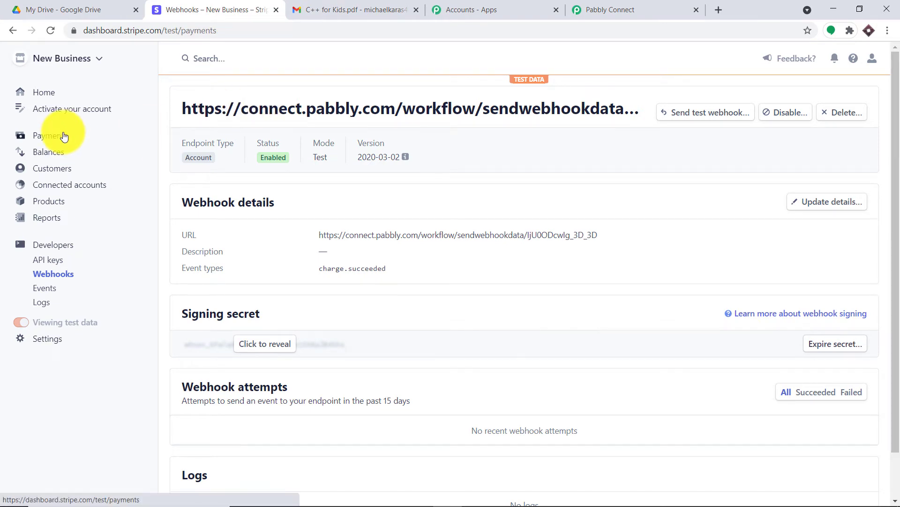
Step: Start a new USD test payment and add a new customer, entering their name
{"action": "left_click", "coordinate": [803, 106]}
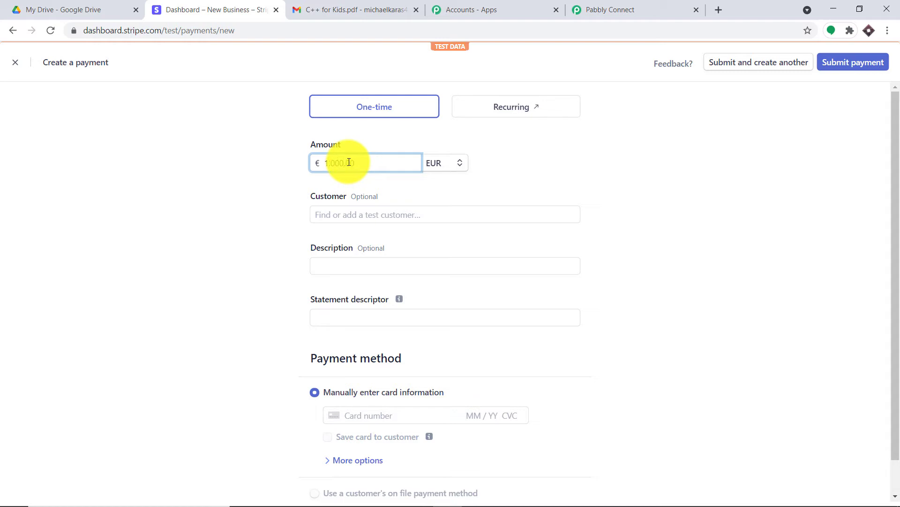
{"action": "left_click", "coordinate": [437, 165]}
{"action": "left_click", "coordinate": [460, 202]}
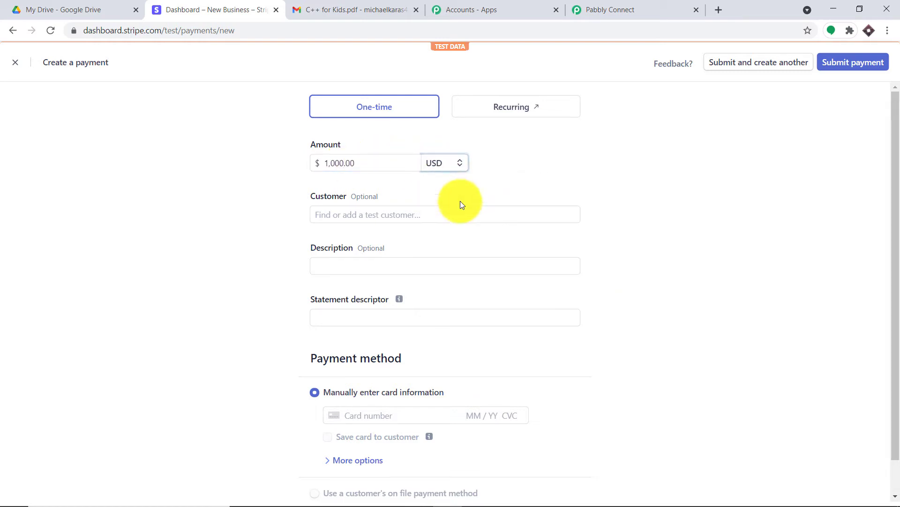
{"action": "left_click", "coordinate": [383, 214]}
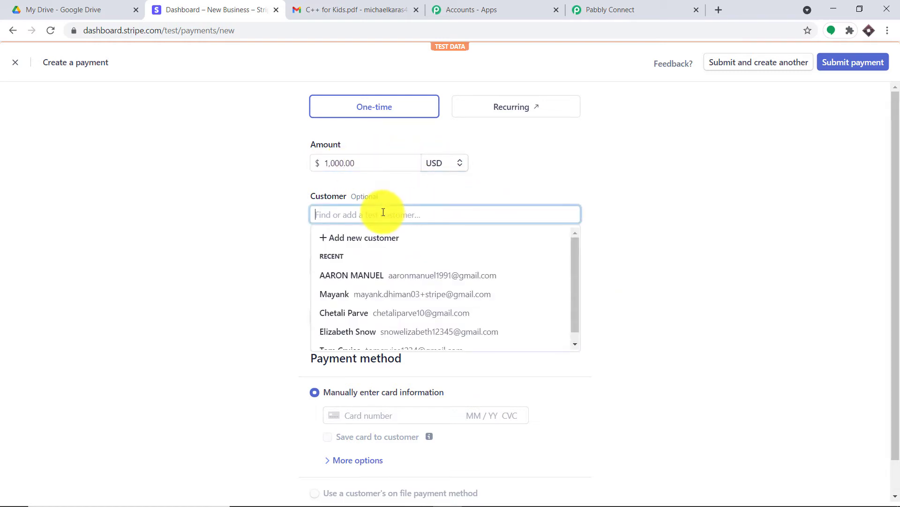
{"action": "left_click", "coordinate": [382, 241]}
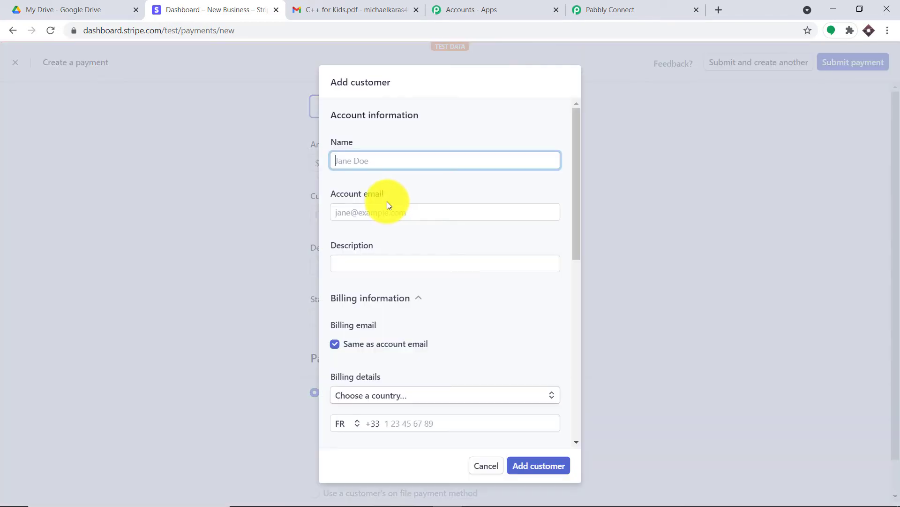
{"action": "left_click", "coordinate": [376, 163]}
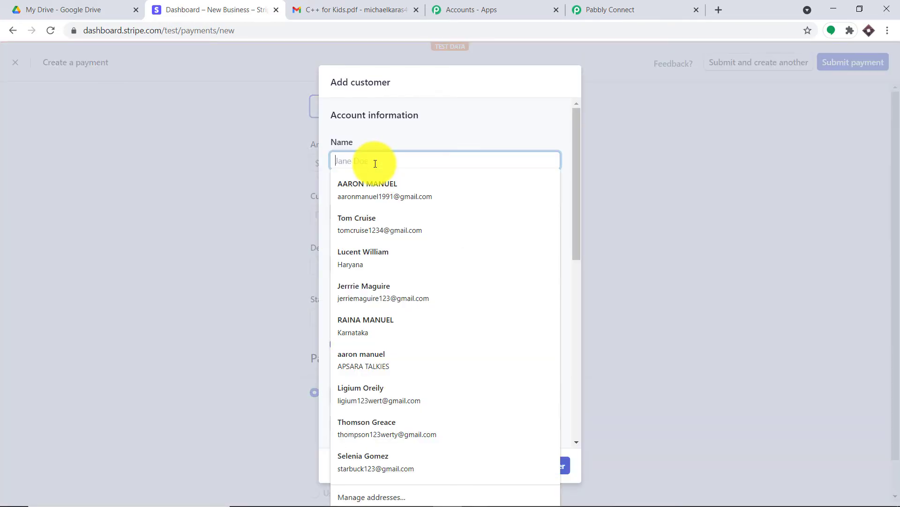
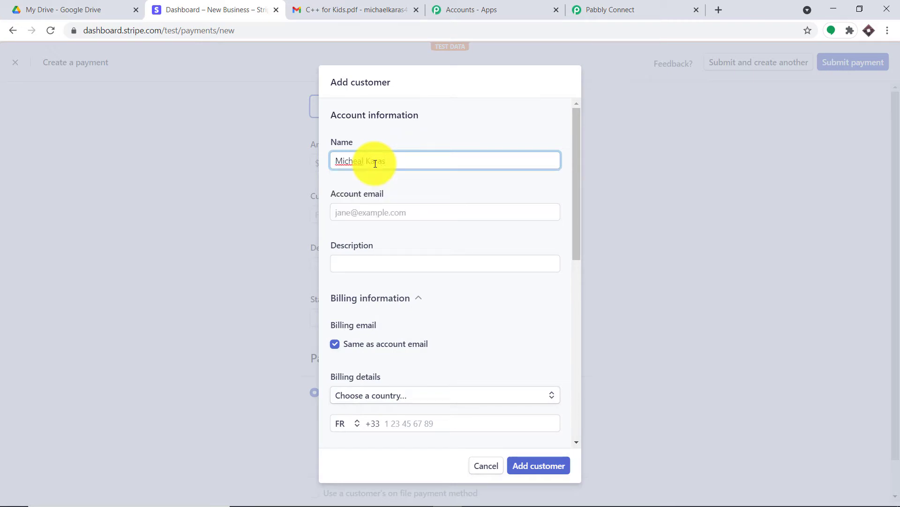
Step: Copy the Gmail account's e-mail address from the Gmail account panel
{"action": "left_click", "coordinate": [386, 208]}
{"action": "right_click", "coordinate": [387, 209]}
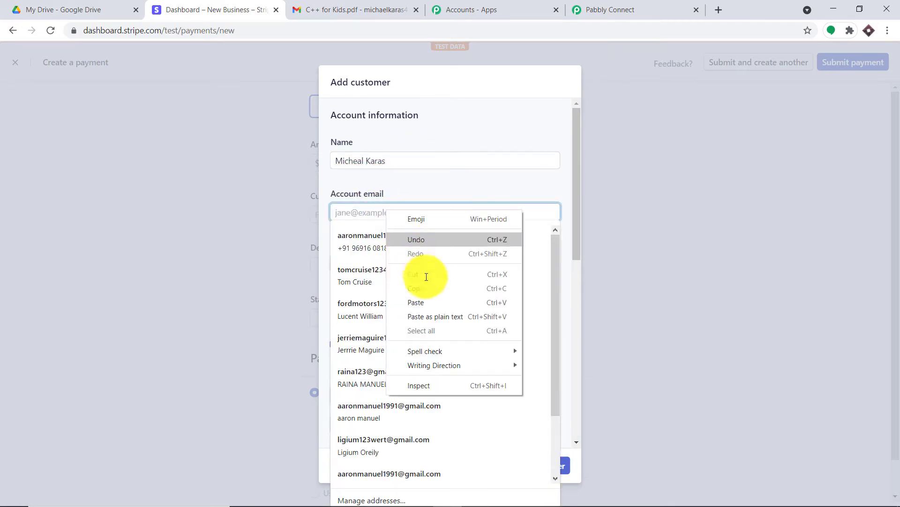
{"action": "left_click", "coordinate": [437, 191]}
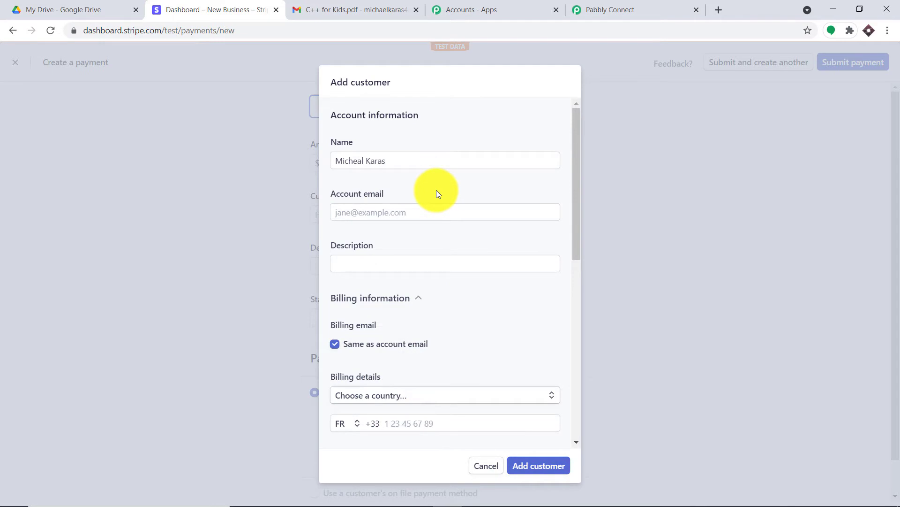
{"action": "left_click", "coordinate": [388, 17]}
{"action": "key", "text": "Escape"}
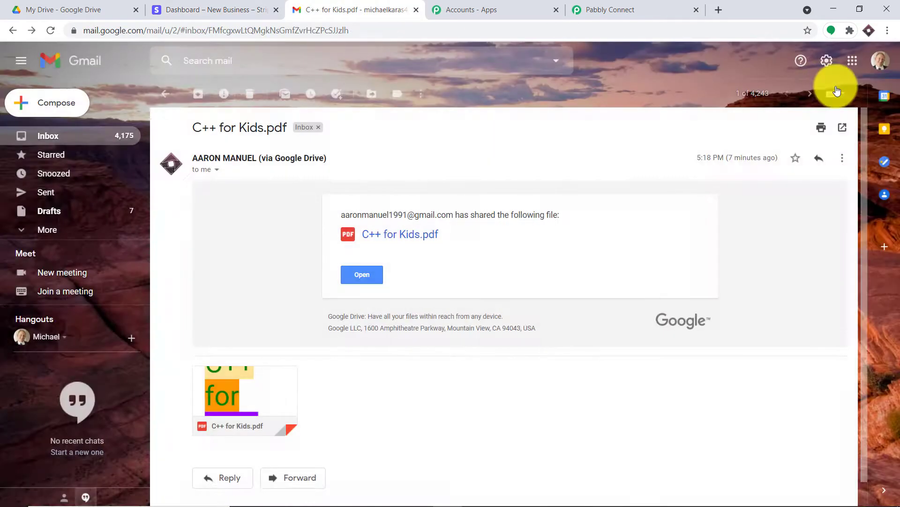
{"action": "left_click", "coordinate": [880, 71]}
{"action": "triple_click", "coordinate": [823, 162]}
{"action": "right_click", "coordinate": [816, 163]}
{"action": "left_click", "coordinate": [804, 169]}
{"action": "left_click", "coordinate": [610, 10]}
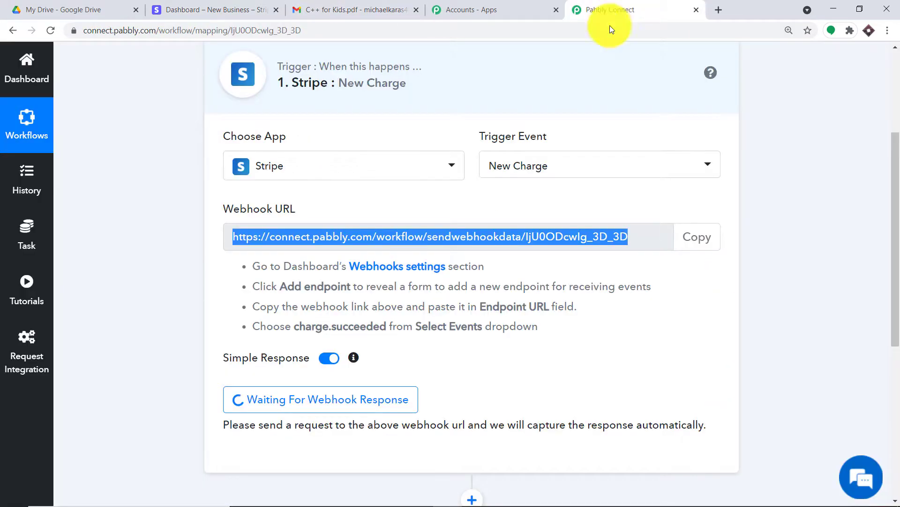
Step: Paste the account e-mail into the customer form, set description 'random', and save the customer
{"action": "left_click", "coordinate": [188, 10]}
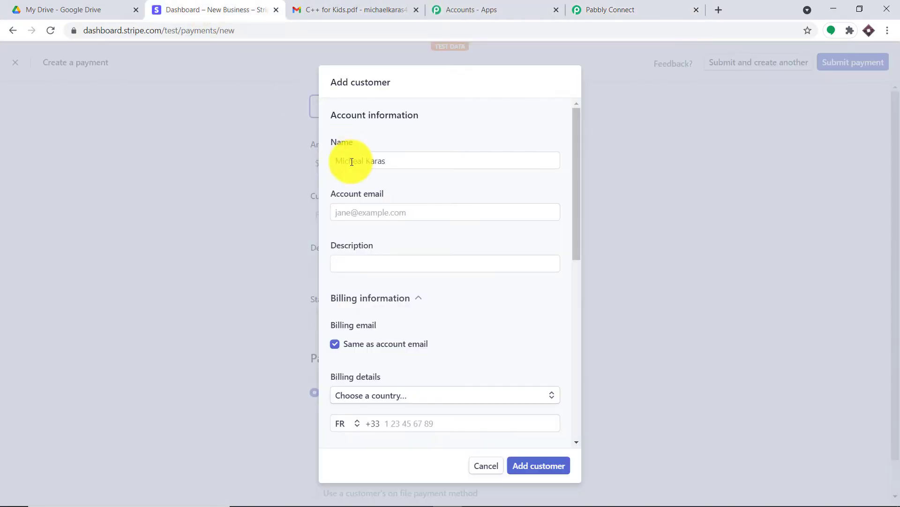
{"action": "left_click", "coordinate": [352, 214]}
{"action": "right_click", "coordinate": [352, 212]}
{"action": "left_click", "coordinate": [405, 303]}
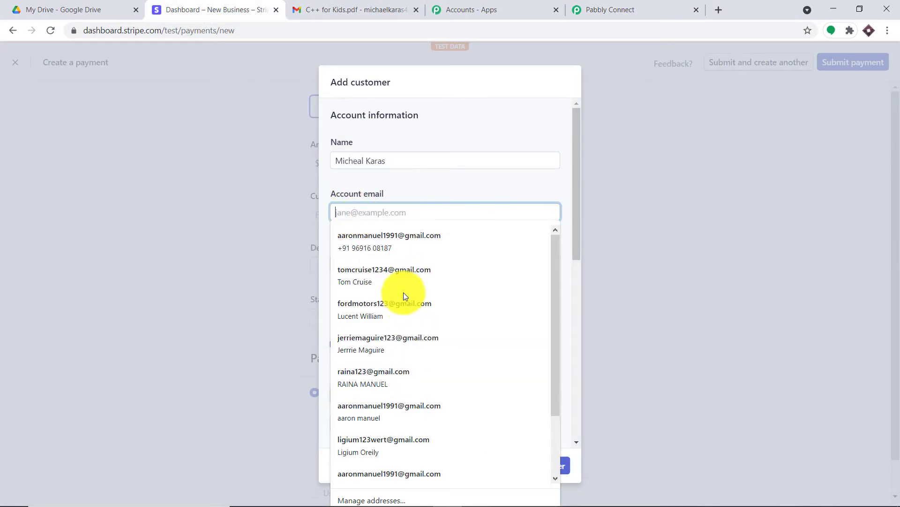
{"action": "left_click", "coordinate": [433, 184]}
{"action": "left_click", "coordinate": [400, 263]}
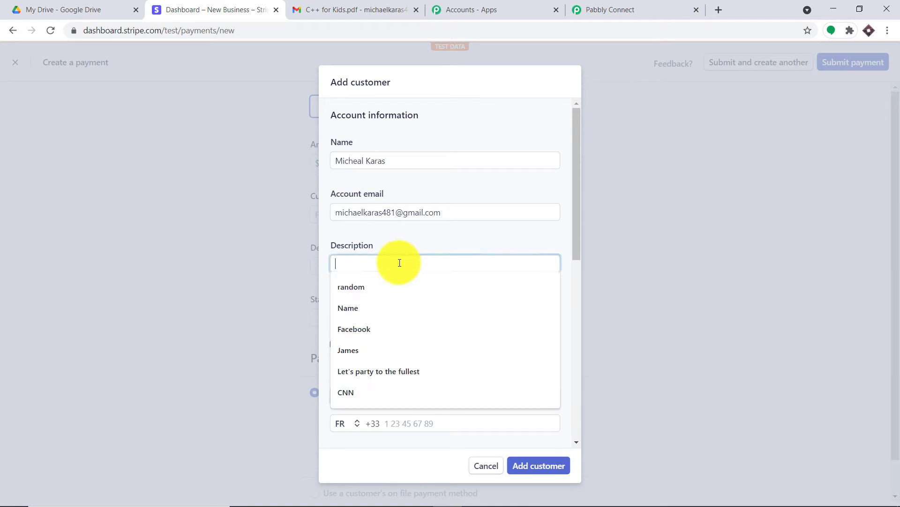
{"action": "left_click", "coordinate": [390, 288]}
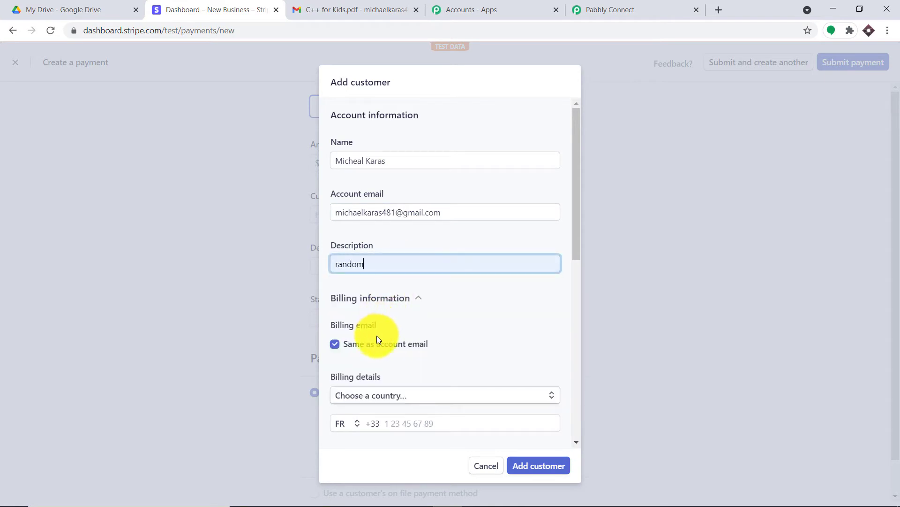
{"action": "left_click", "coordinate": [552, 464]}
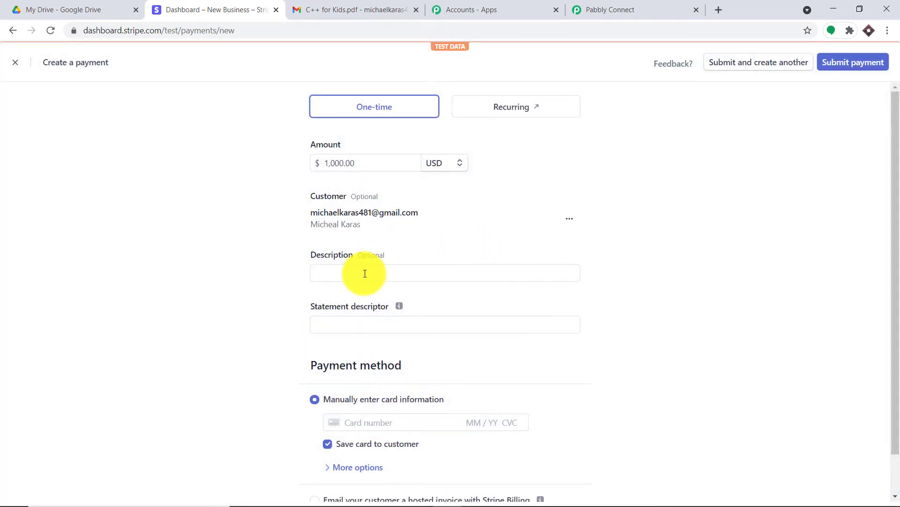
Step: Fill the test charge's description with 'random' and statement descriptor with 'pabbly'
{"action": "left_click", "coordinate": [365, 273]}
{"action": "left_click", "coordinate": [361, 295]}
{"action": "left_click", "coordinate": [362, 326]}
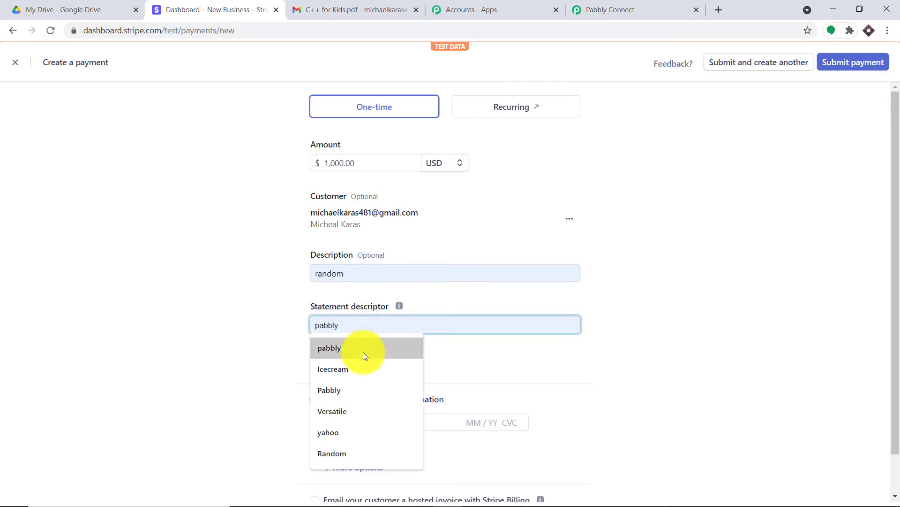
{"action": "left_click", "coordinate": [363, 351]}
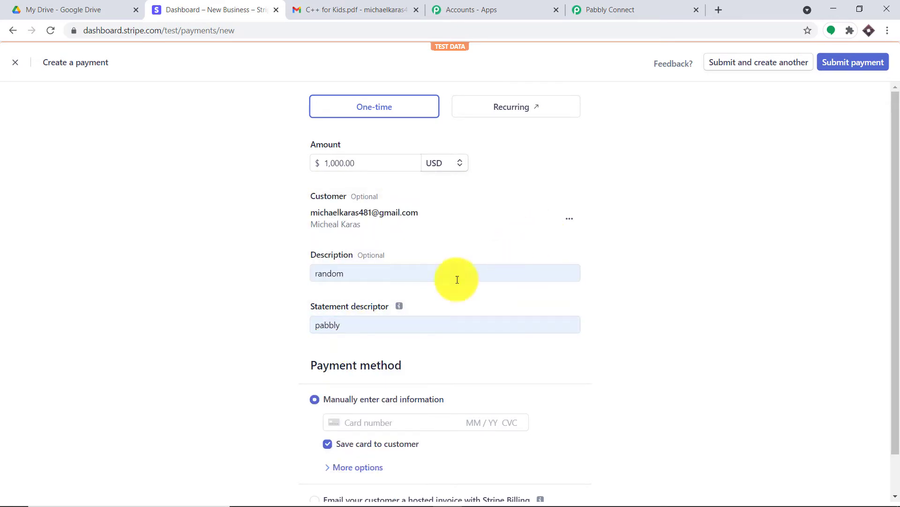
{"action": "scroll", "coordinate": [457, 280], "scroll_direction": "down", "scroll_amount": 1}
Step: Pay with the saved test Visa card and submit the $1,000 charge
{"action": "left_click", "coordinate": [372, 378]}
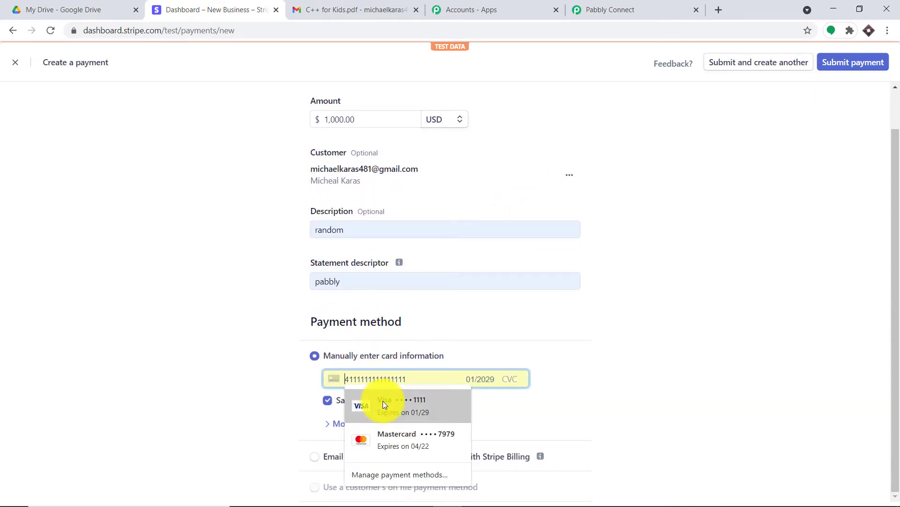
{"action": "left_click", "coordinate": [383, 404]}
{"action": "left_click", "coordinate": [846, 68]}
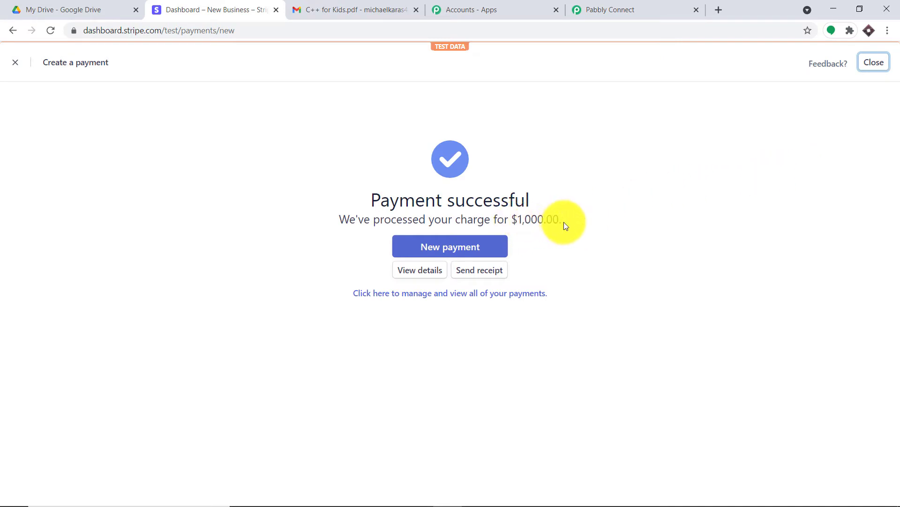
Step: Confirm the $1,000.00 charge and view Pabbly Connect's captured webhook response
{"action": "left_click_drag", "start_coordinate": [508, 219], "coordinate": [567, 222]}
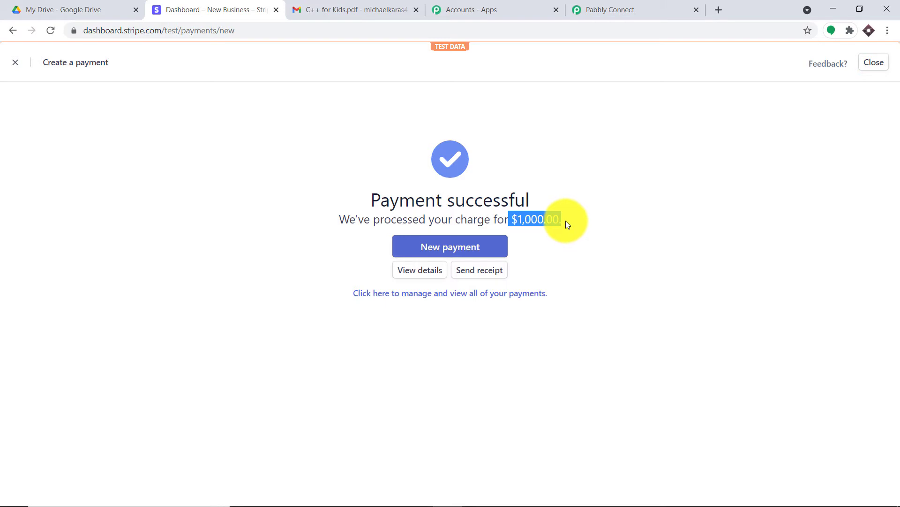
{"action": "left_click", "coordinate": [637, 7]}
{"action": "left_click_drag", "start_coordinate": [895, 190], "coordinate": [894, 291]}
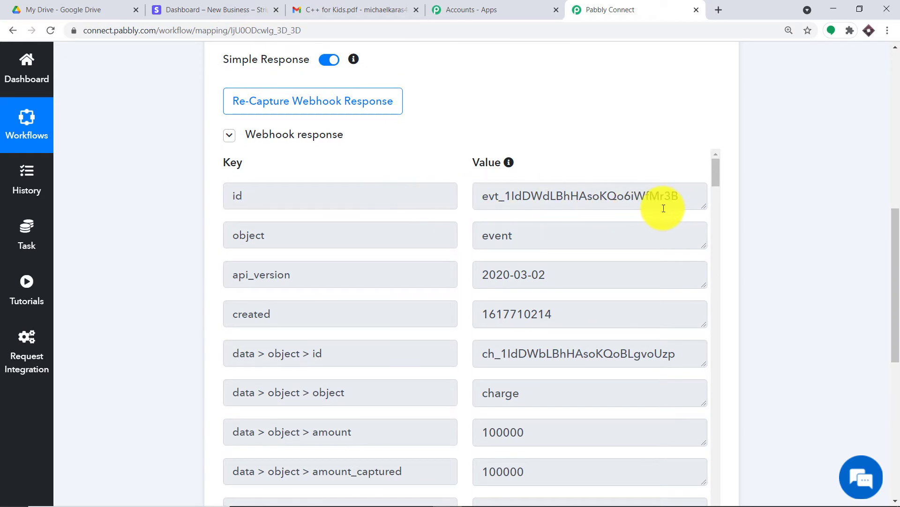
{"action": "scroll", "coordinate": [284, 276], "scroll_direction": "down", "scroll_amount": 1}
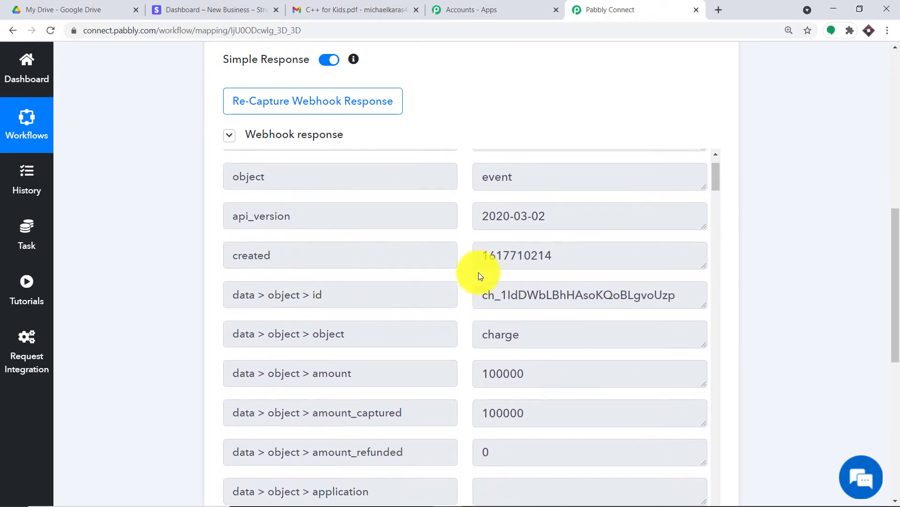
{"action": "scroll", "coordinate": [479, 274], "scroll_direction": "down", "scroll_amount": 3}
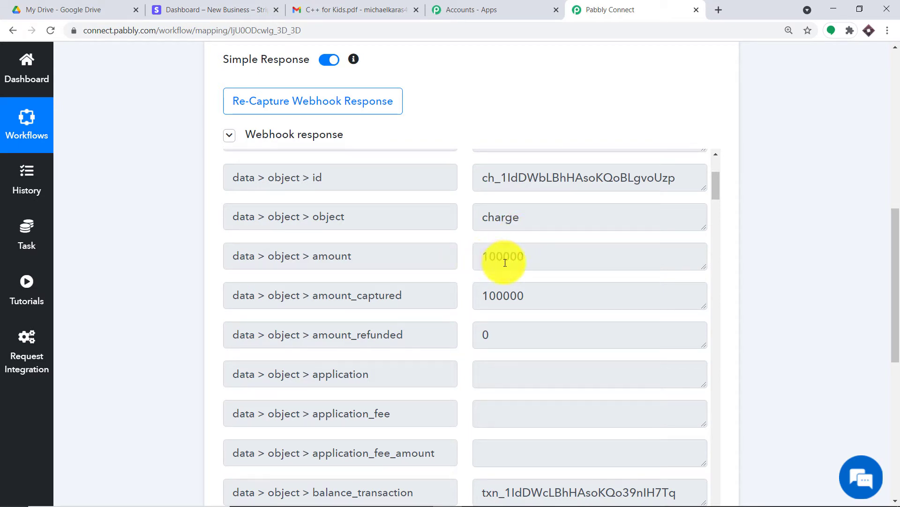
{"action": "left_click", "coordinate": [256, 4]}
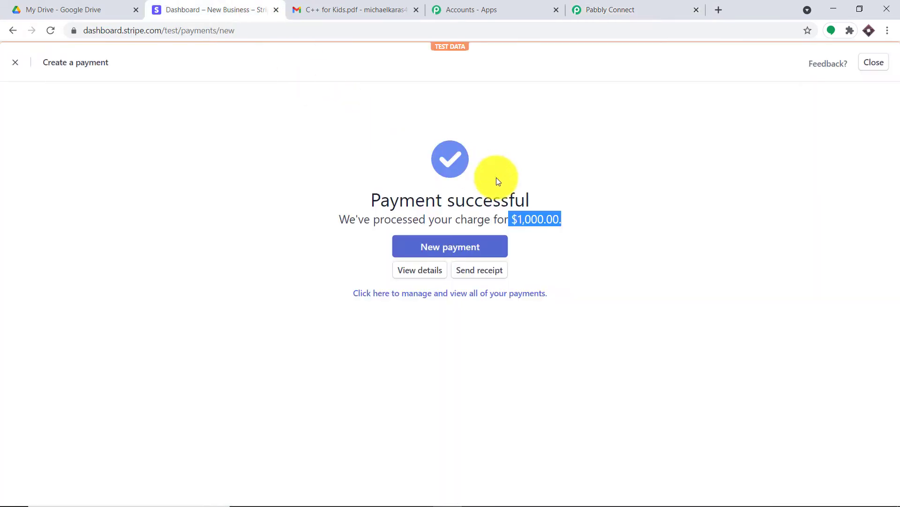
{"action": "left_click", "coordinate": [604, 6]}
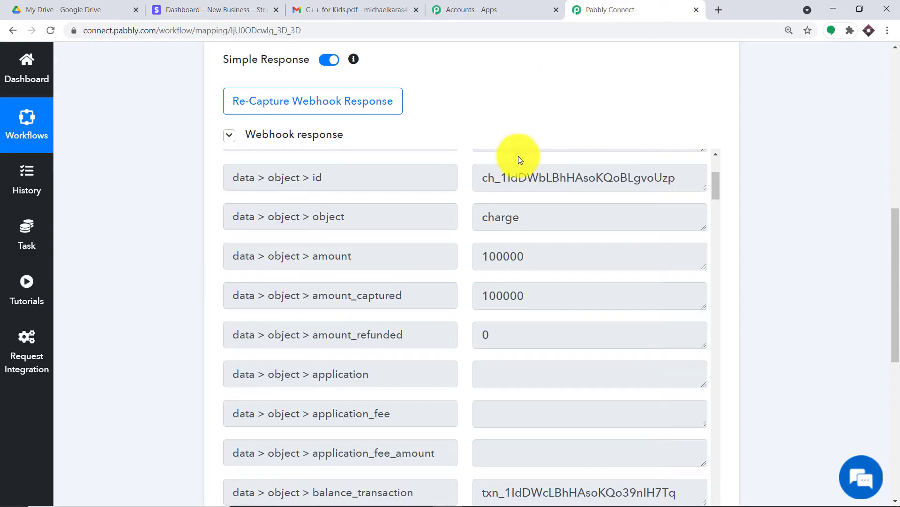
{"action": "left_click", "coordinate": [499, 257]}
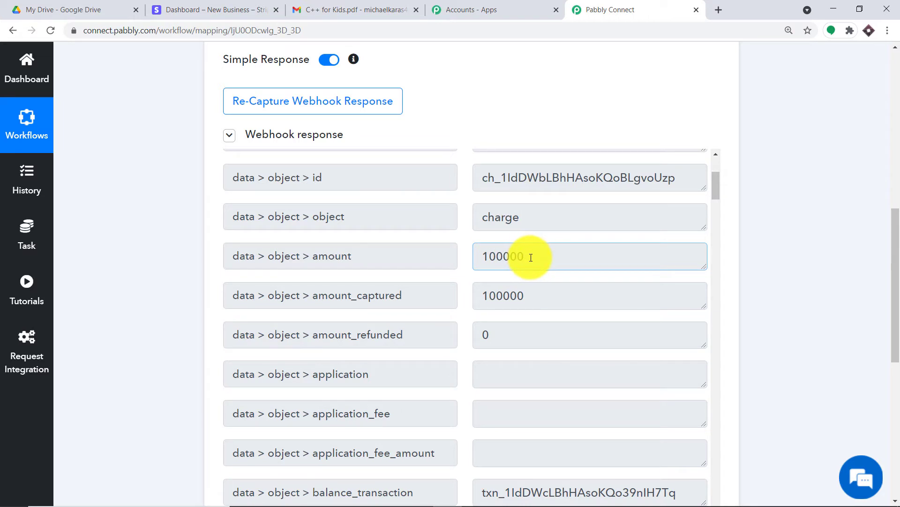
{"action": "left_click", "coordinate": [236, 5]}
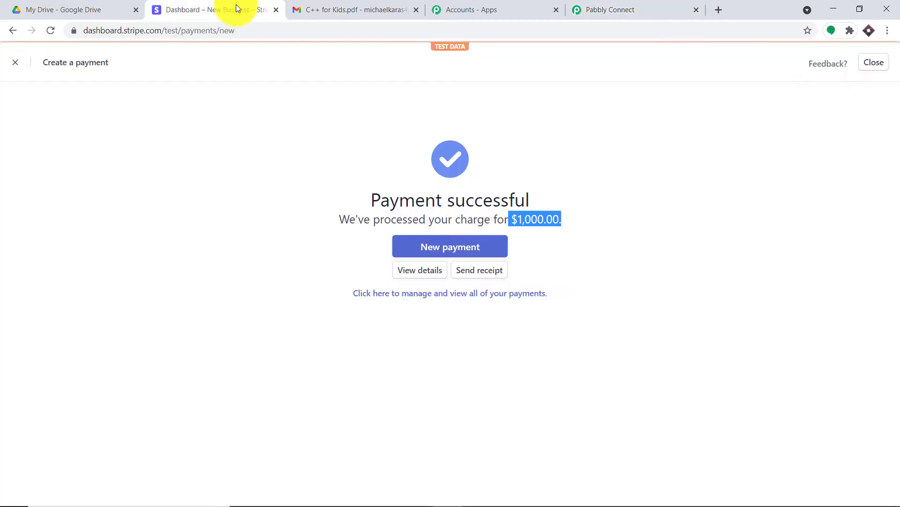
{"action": "left_click", "coordinate": [547, 221]}
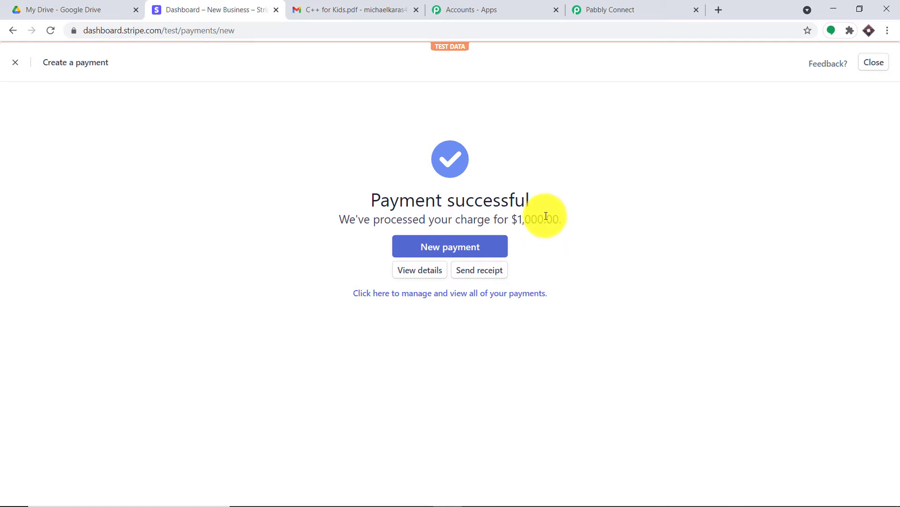
{"action": "left_click", "coordinate": [590, 8]}
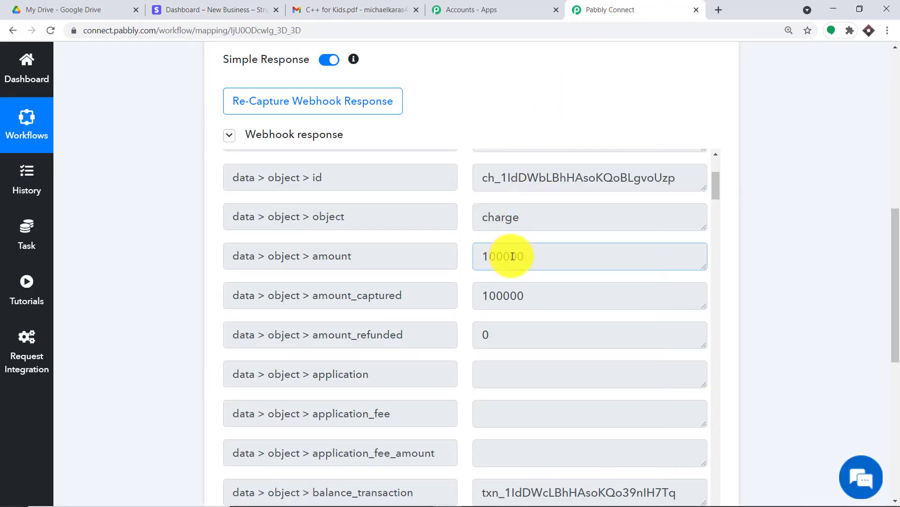
{"action": "left_click_drag", "start_coordinate": [511, 259], "coordinate": [529, 260]}
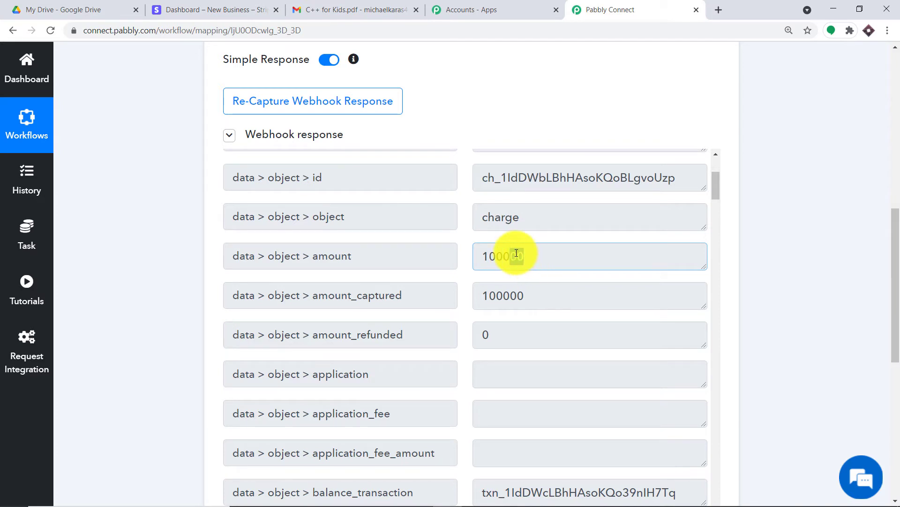
{"action": "left_click", "coordinate": [551, 254]}
{"action": "scroll", "coordinate": [595, 244], "scroll_direction": "down", "scroll_amount": 3}
{"action": "scroll", "coordinate": [598, 244], "scroll_direction": "down", "scroll_amount": 5}
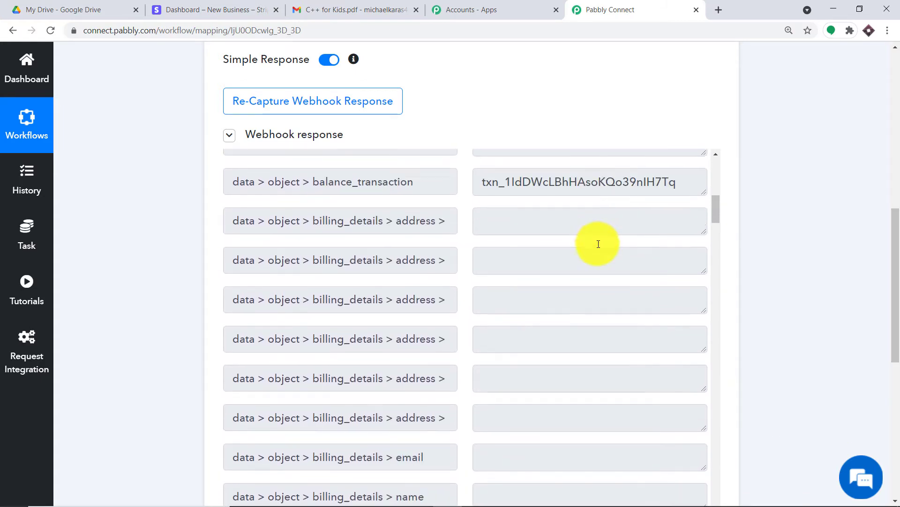
{"action": "scroll", "coordinate": [570, 240], "scroll_direction": "down", "scroll_amount": 14}
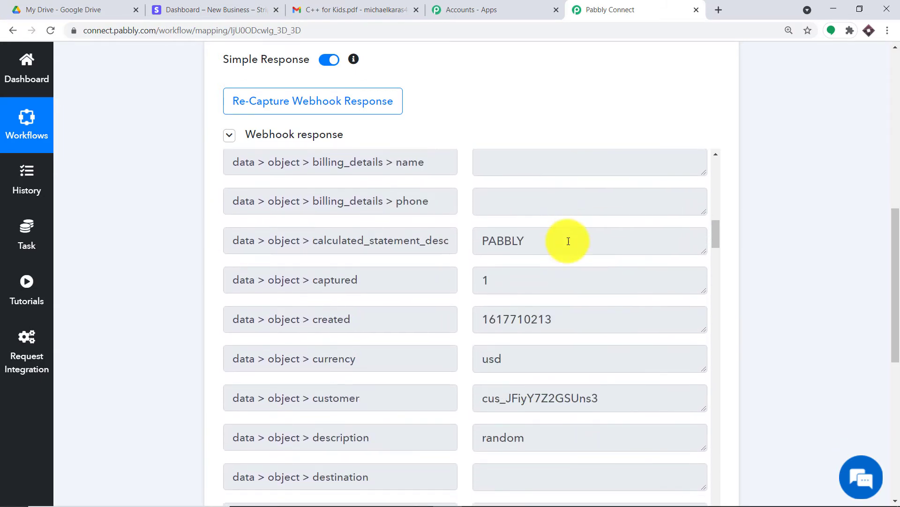
{"action": "scroll", "coordinate": [573, 239], "scroll_direction": "down", "scroll_amount": 15}
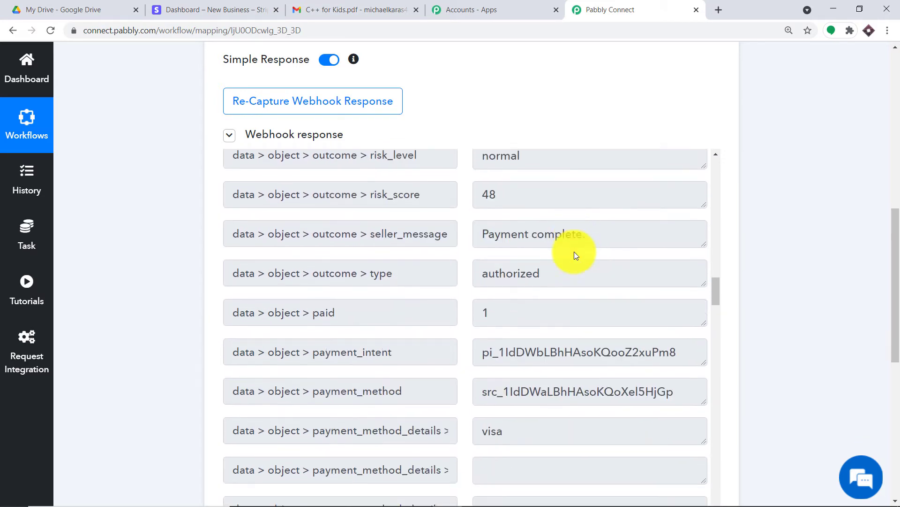
{"action": "scroll", "coordinate": [576, 256], "scroll_direction": "down", "scroll_amount": 15}
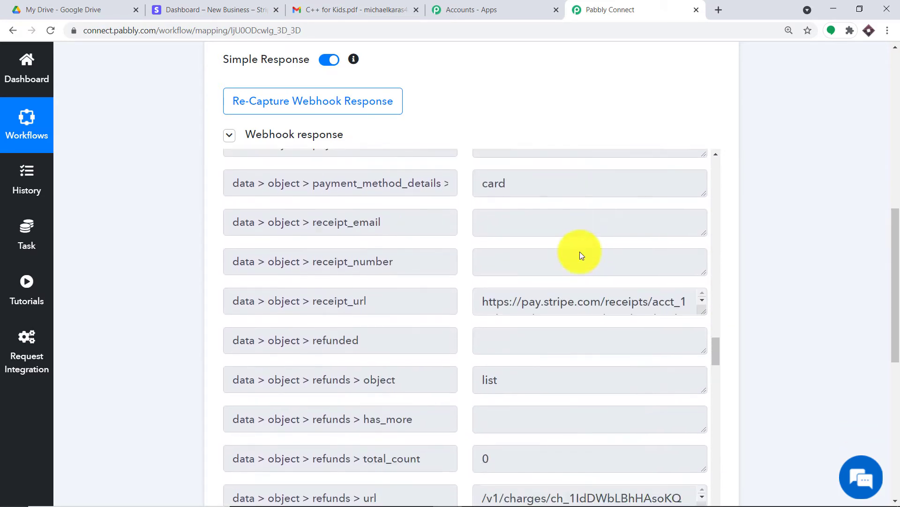
{"action": "scroll", "coordinate": [583, 261], "scroll_direction": "down", "scroll_amount": 15}
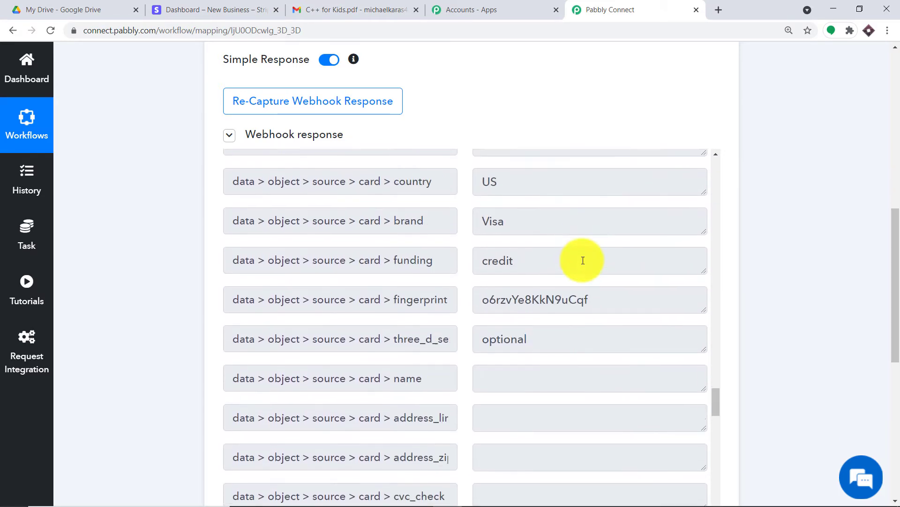
{"action": "scroll", "coordinate": [582, 260], "scroll_direction": "down", "scroll_amount": 15}
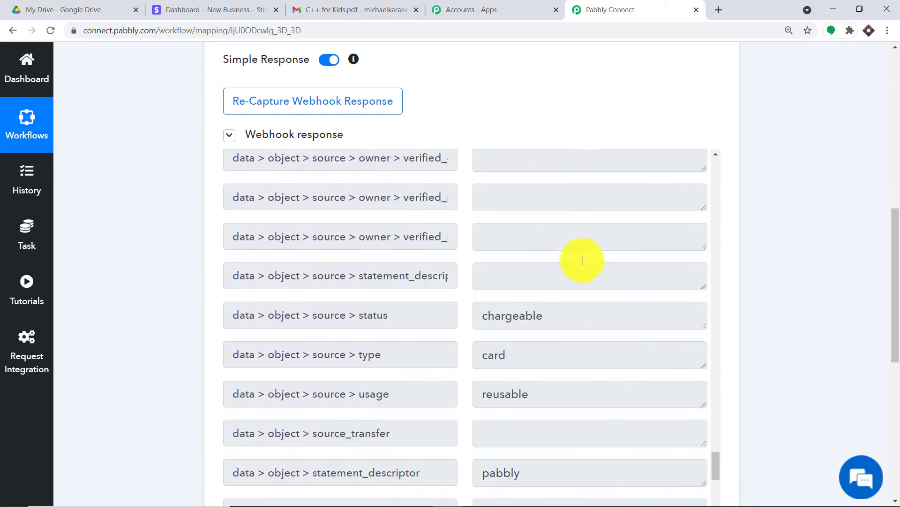
{"action": "scroll", "coordinate": [586, 262], "scroll_direction": "down", "scroll_amount": 1}
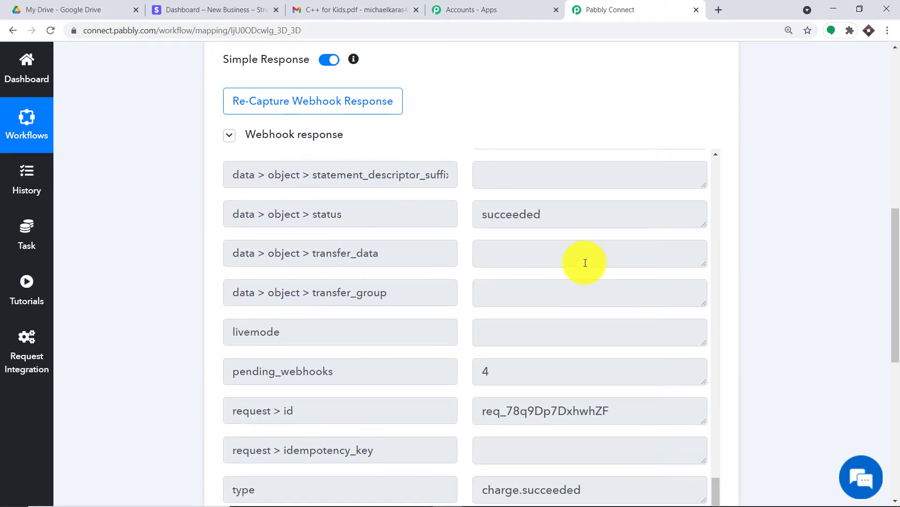
{"action": "scroll", "coordinate": [585, 262], "scroll_direction": "up", "scroll_amount": 15}
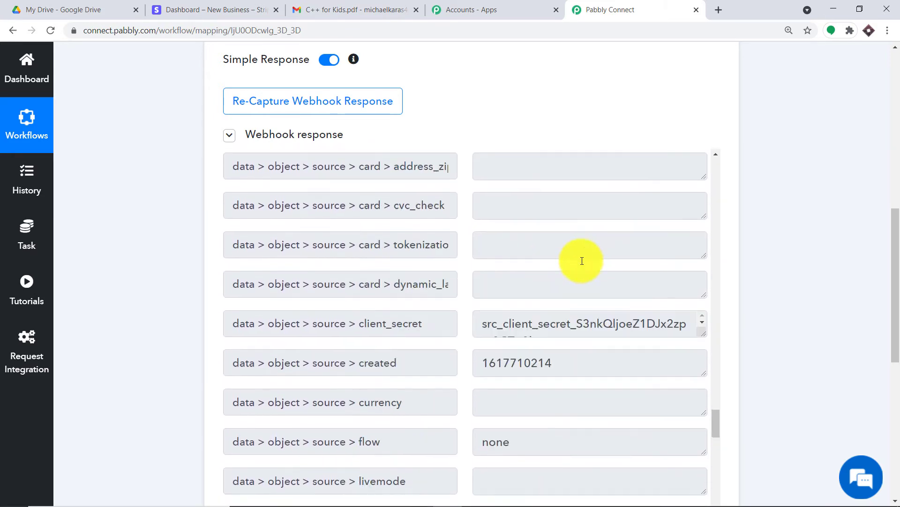
{"action": "scroll", "coordinate": [576, 257], "scroll_direction": "up", "scroll_amount": 10}
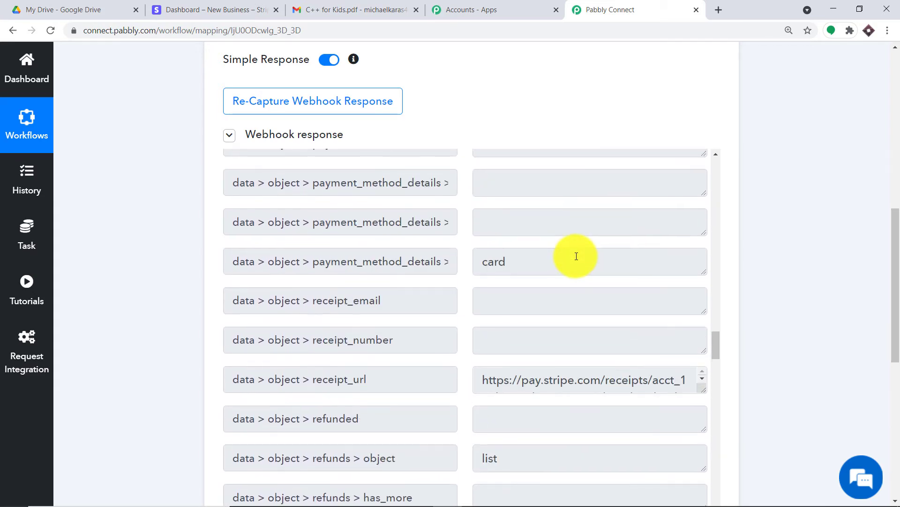
{"action": "scroll", "coordinate": [577, 258], "scroll_direction": "up", "scroll_amount": 12}
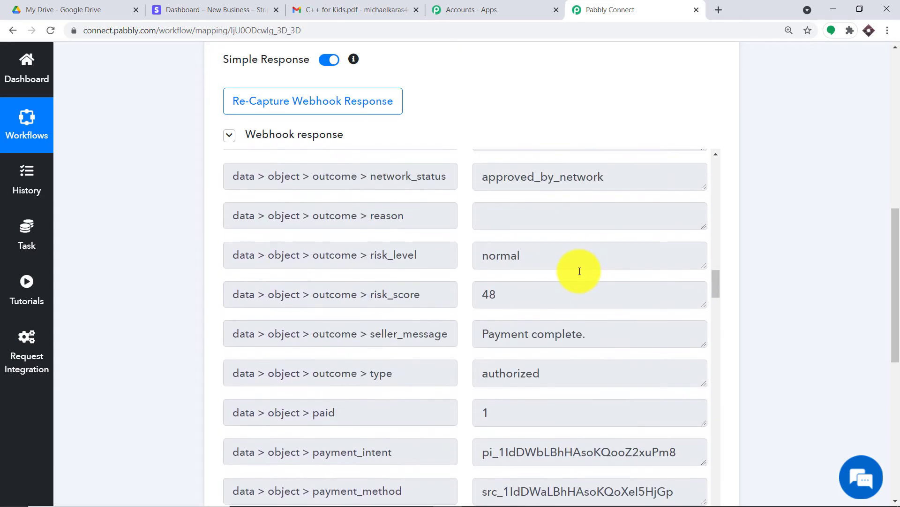
{"action": "scroll", "coordinate": [563, 262], "scroll_direction": "up", "scroll_amount": 12}
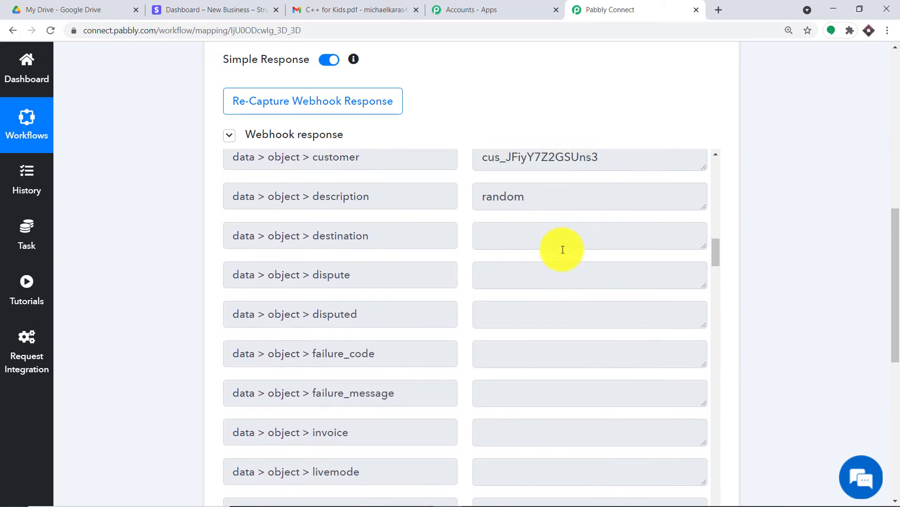
{"action": "triple_click", "coordinate": [236, 332]}
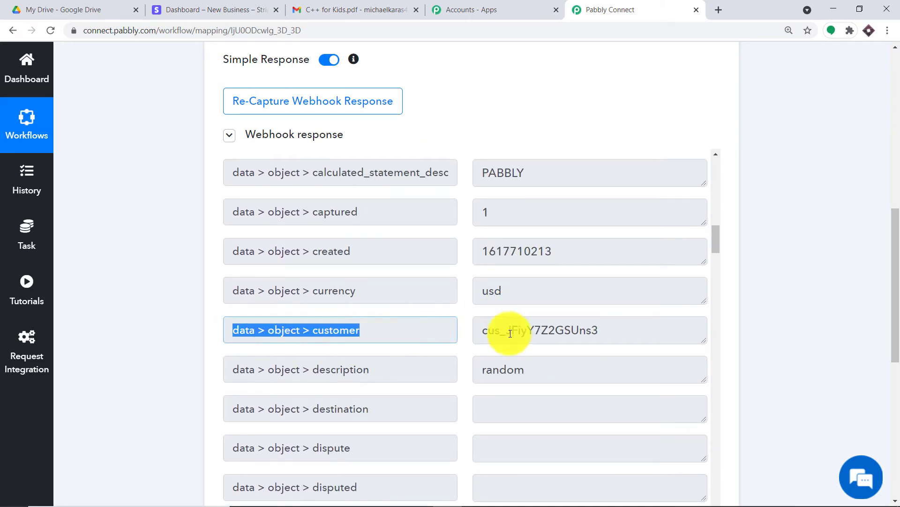
{"action": "left_click_drag", "start_coordinate": [602, 330], "coordinate": [471, 338]}
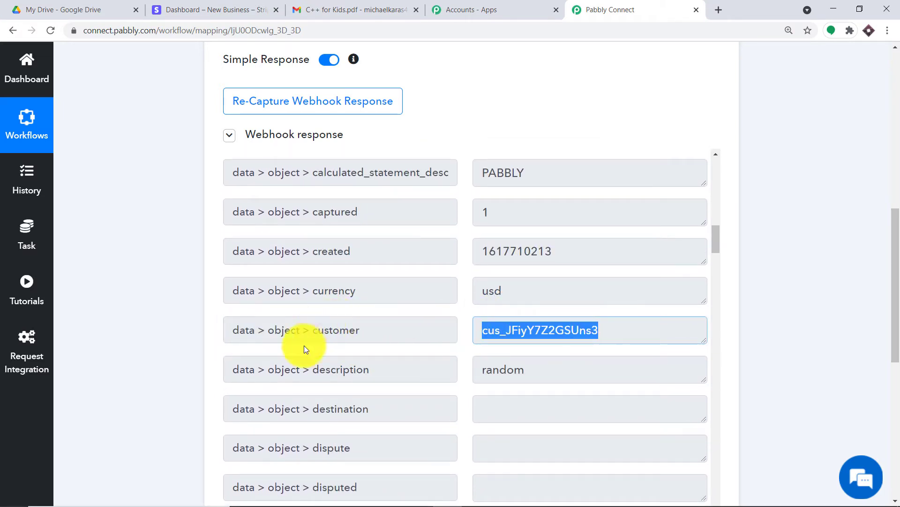
{"action": "left_click", "coordinate": [520, 328]}
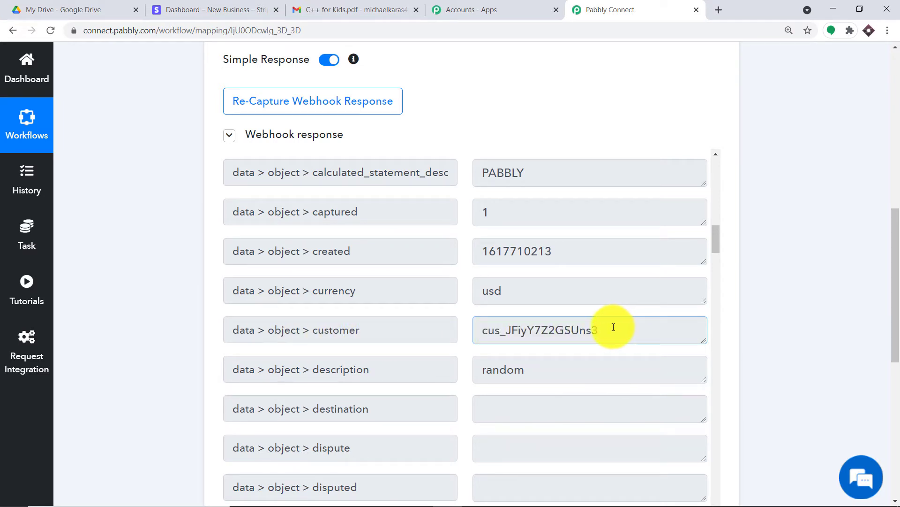
{"action": "left_click_drag", "start_coordinate": [888, 258], "coordinate": [886, 312]}
{"action": "left_click_drag", "start_coordinate": [483, 159], "coordinate": [620, 150]}
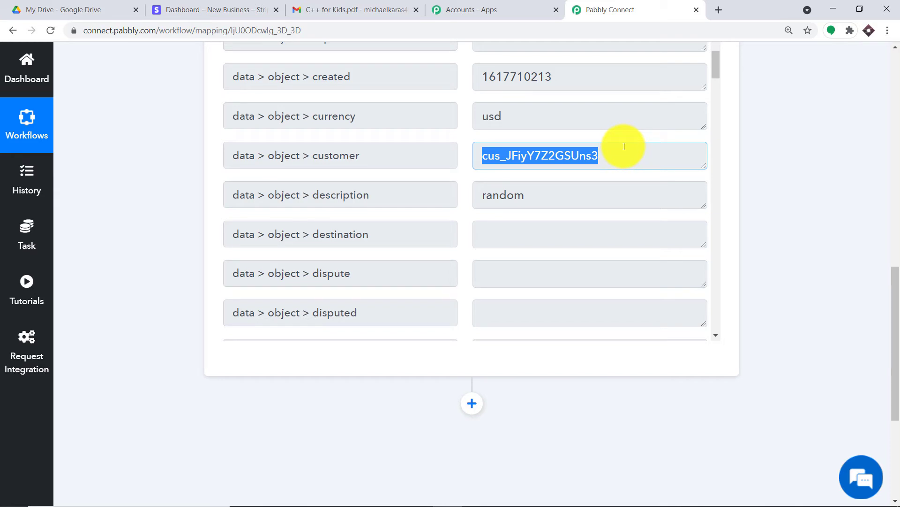
{"action": "scroll", "coordinate": [886, 317], "scroll_direction": "down", "scroll_amount": 3}
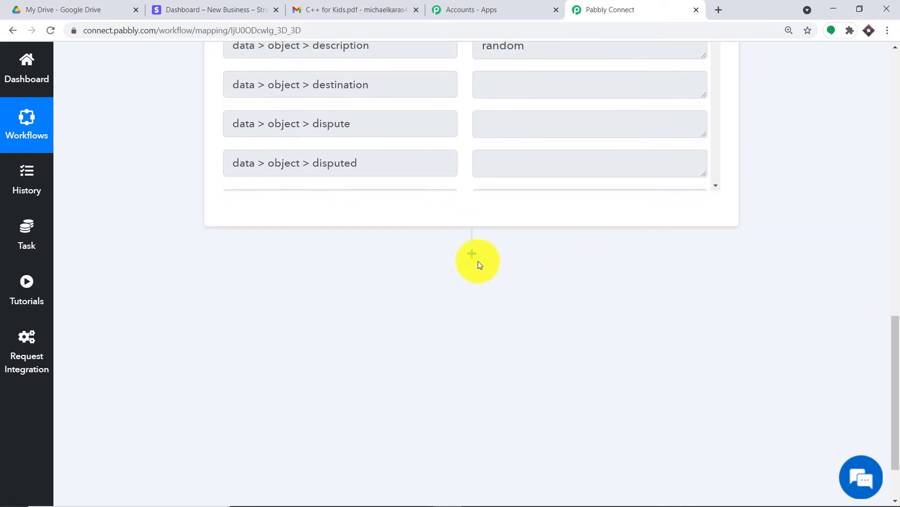
Step: Add a new action step after the trigger with Stripe as its app
{"action": "left_click", "coordinate": [478, 262]}
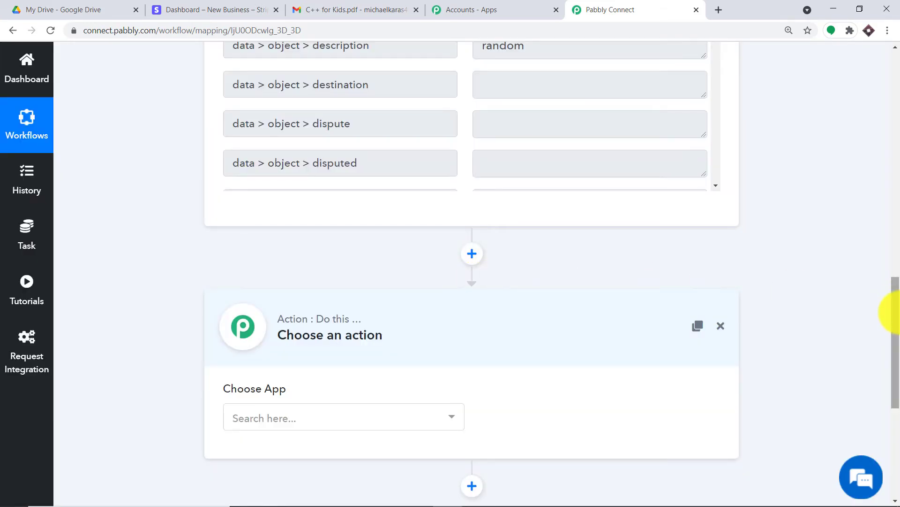
{"action": "left_click_drag", "start_coordinate": [896, 312], "coordinate": [896, 355]}
{"action": "left_click", "coordinate": [353, 269]}
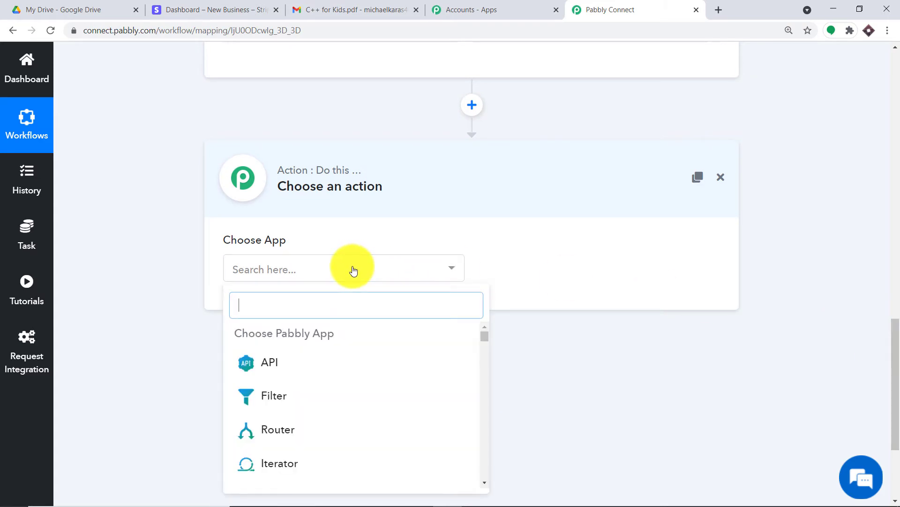
{"action": "type", "text": "stri"}
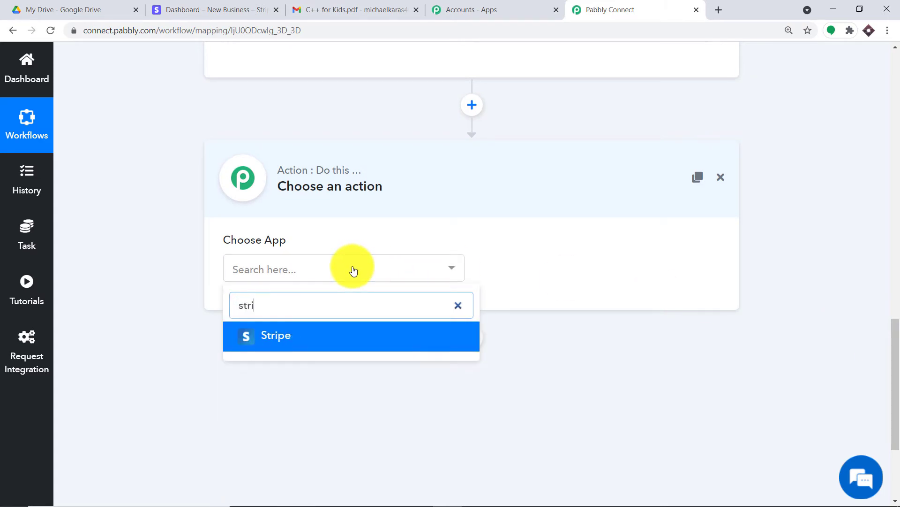
{"action": "type", "text": "pe"}
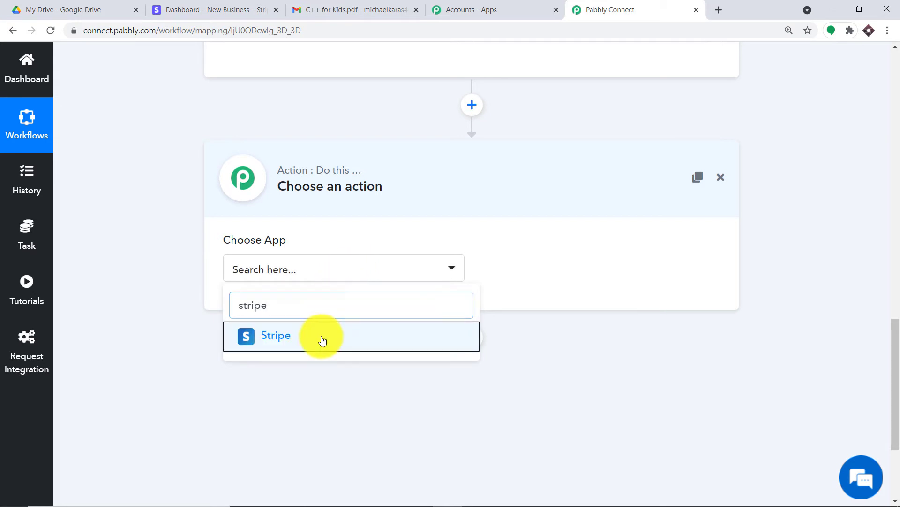
{"action": "left_click", "coordinate": [322, 337]}
Step: Set the Stripe action event to Retrieve a Customer and begin connecting a Stripe account
{"action": "left_click", "coordinate": [583, 273]}
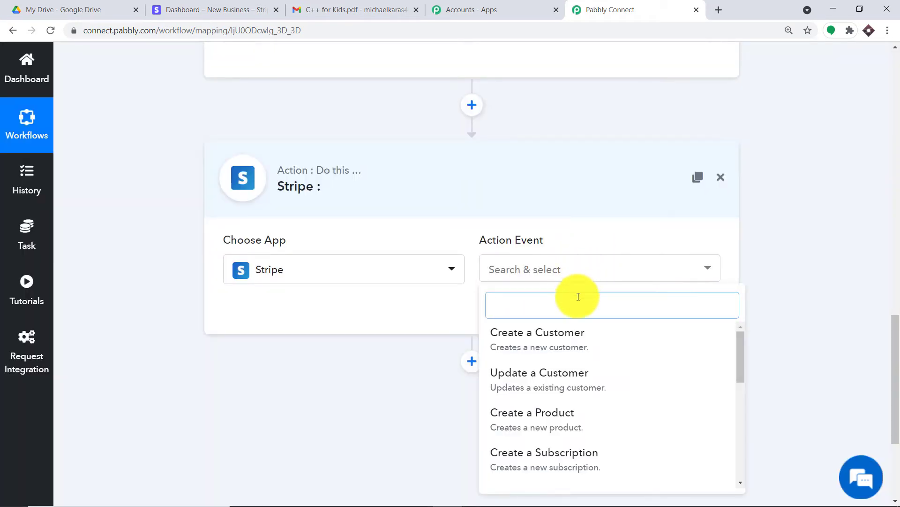
{"action": "scroll", "coordinate": [599, 358], "scroll_direction": "down", "scroll_amount": 1}
{"action": "scroll", "coordinate": [605, 375], "scroll_direction": "down", "scroll_amount": 3}
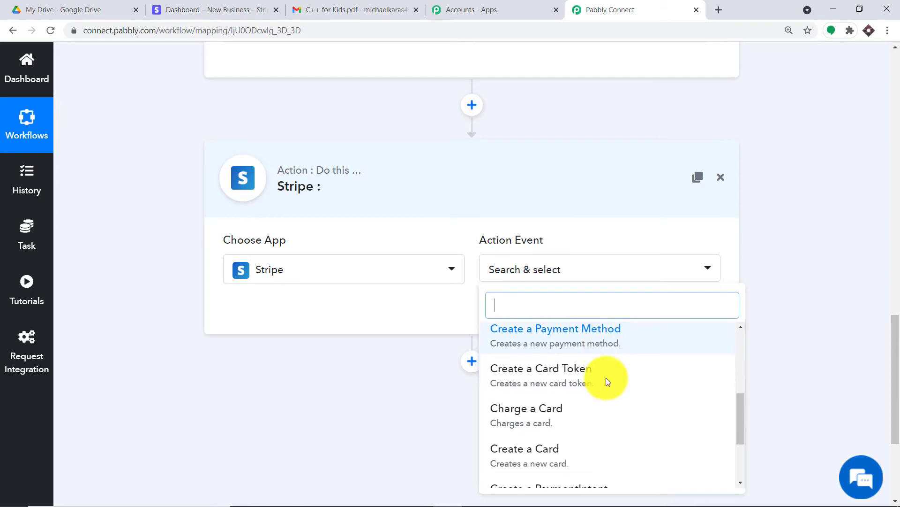
{"action": "left_click", "coordinate": [559, 426]}
{"action": "left_click", "coordinate": [559, 426]}
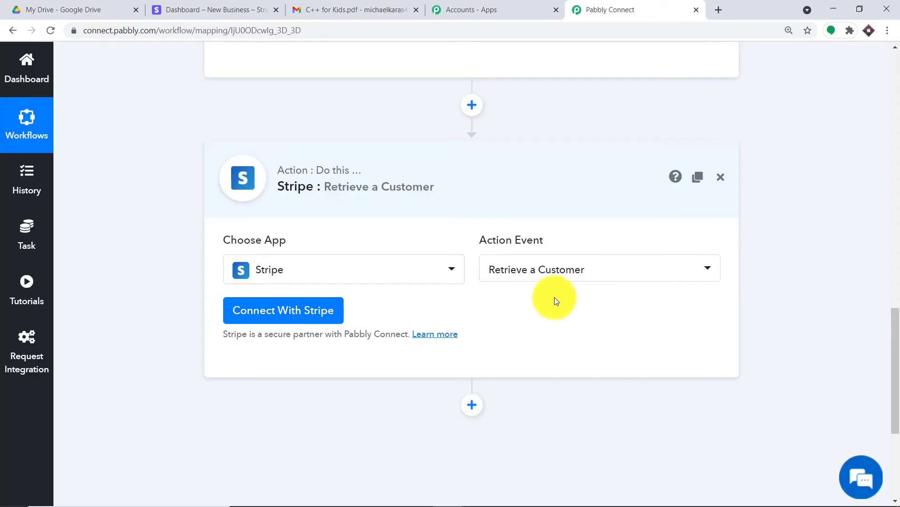
{"action": "left_click", "coordinate": [318, 308]}
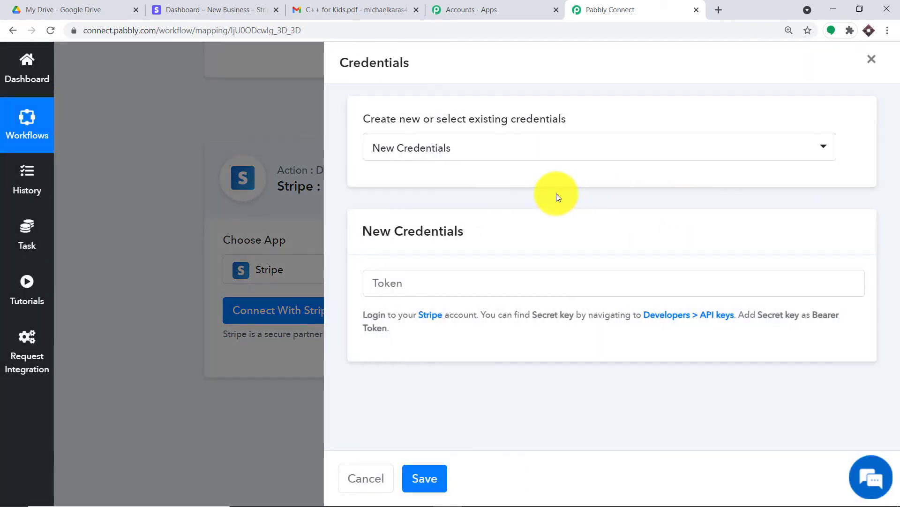
Step: Reveal and copy the Stripe test secret key from Developers > API keys
{"action": "left_click", "coordinate": [426, 277]}
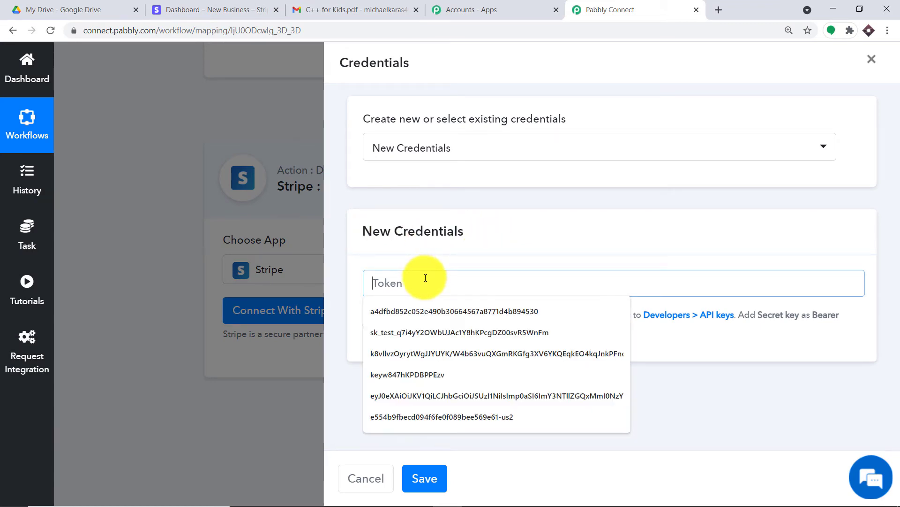
{"action": "left_click", "coordinate": [255, 1]}
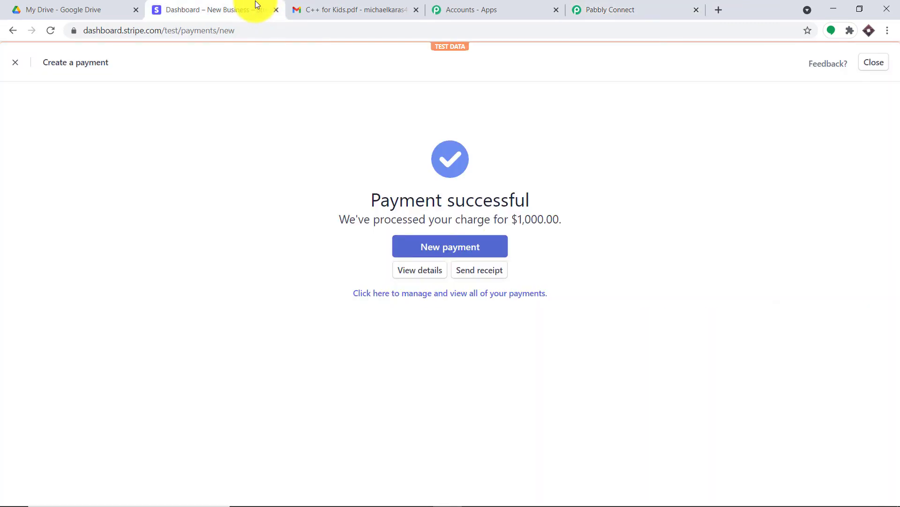
{"action": "left_click", "coordinate": [12, 64]}
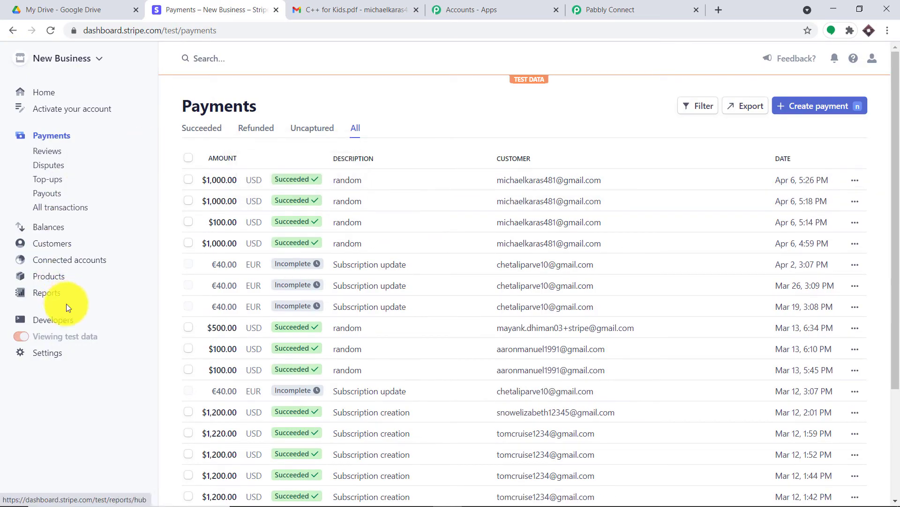
{"action": "left_click", "coordinate": [69, 322]}
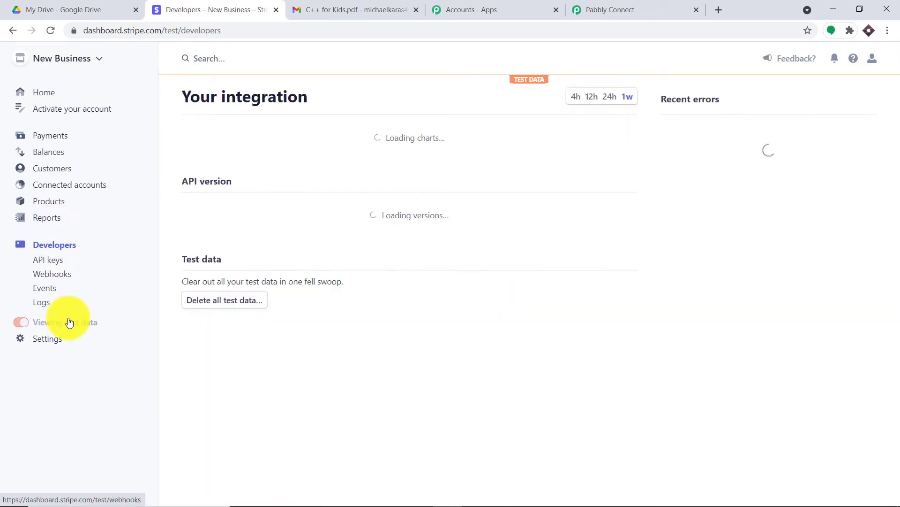
{"action": "left_click", "coordinate": [48, 261]}
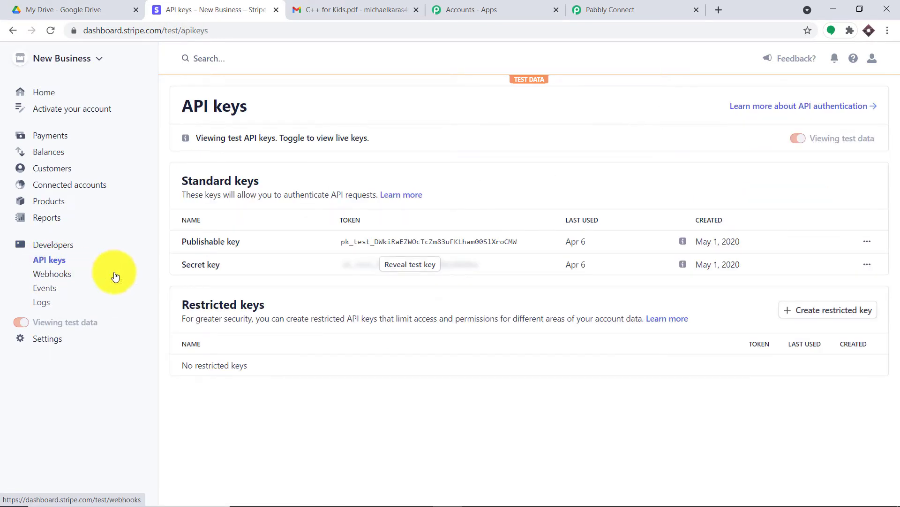
{"action": "left_click", "coordinate": [412, 264]}
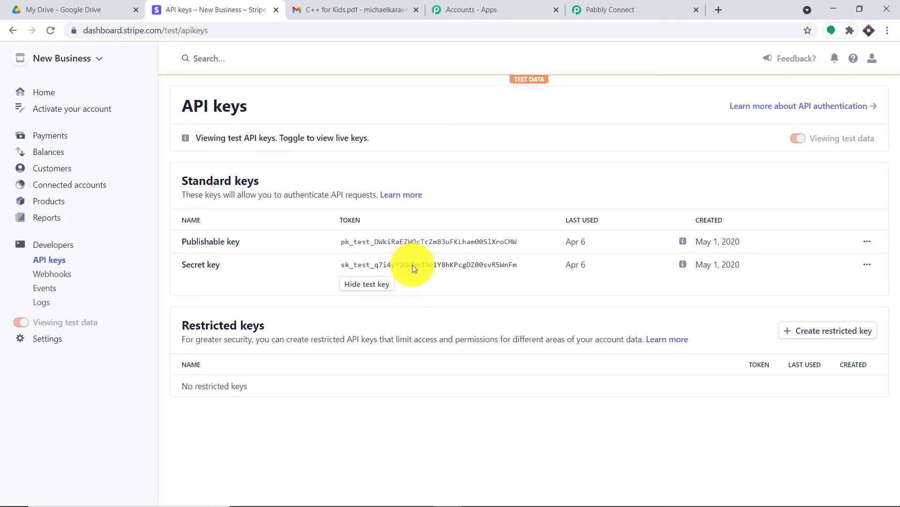
{"action": "left_click", "coordinate": [378, 267]}
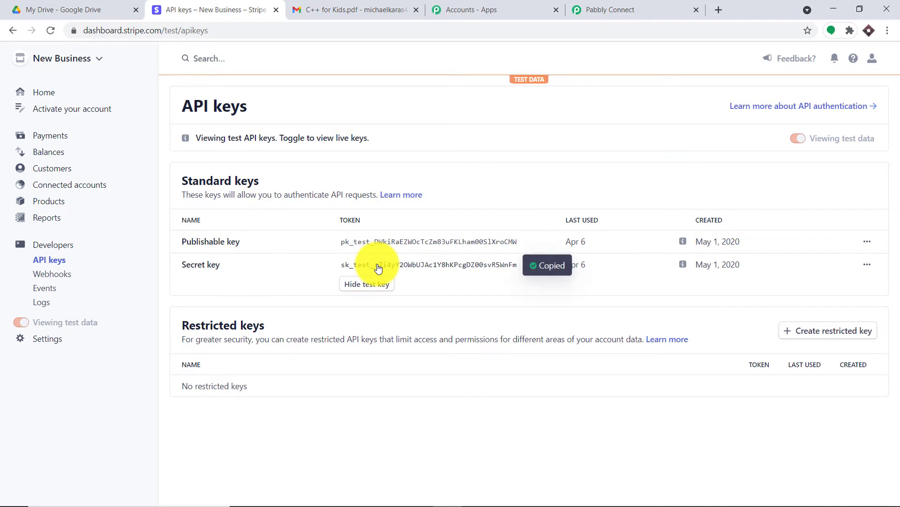
{"action": "left_click", "coordinate": [610, 9]}
Step: Paste the Stripe secret key into the Token field and save the new credentials
{"action": "left_click", "coordinate": [450, 281]}
{"action": "right_click", "coordinate": [450, 282]}
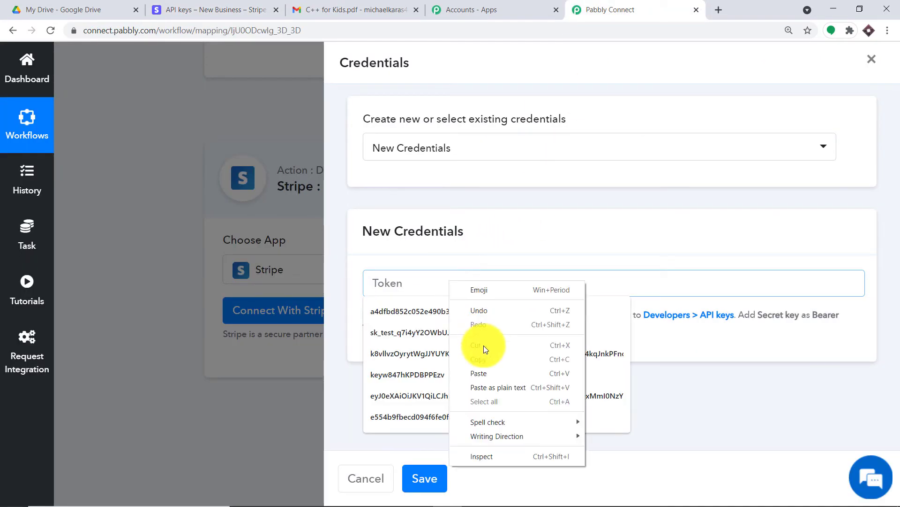
{"action": "left_click", "coordinate": [482, 368]}
{"action": "left_click", "coordinate": [510, 257]}
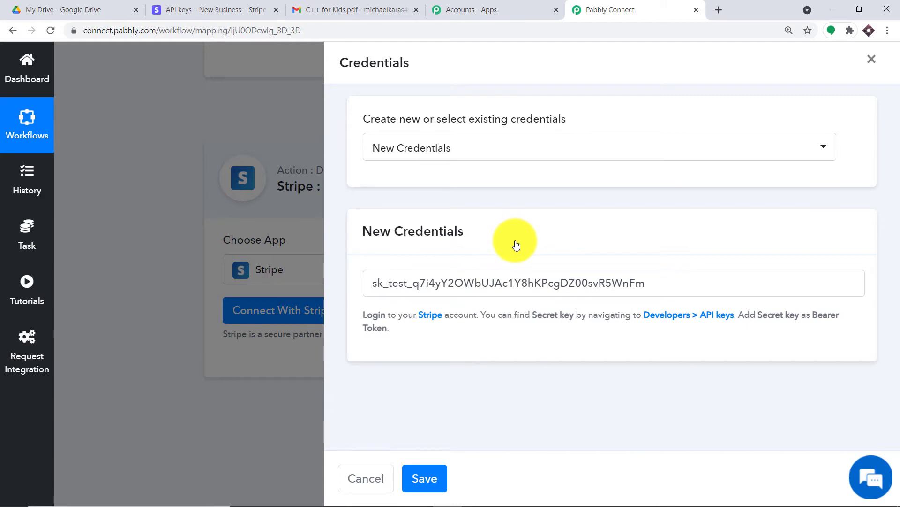
{"action": "left_click", "coordinate": [424, 479]}
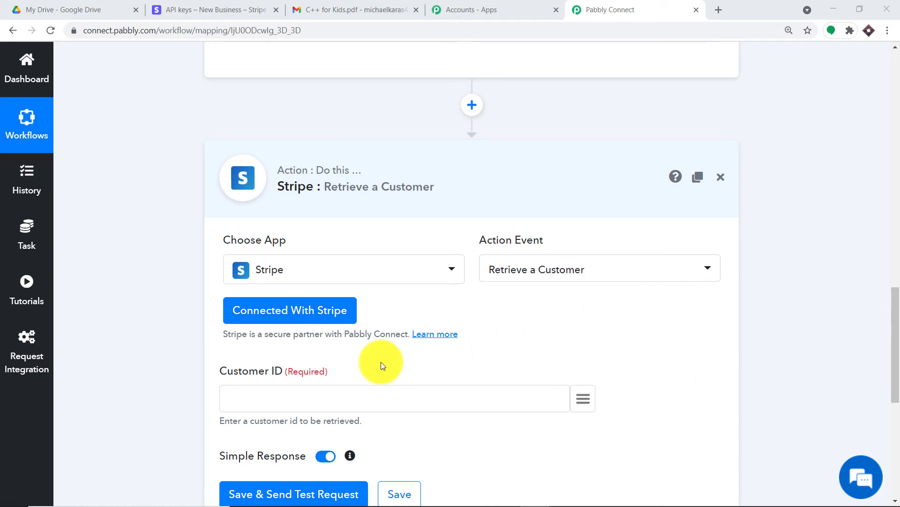
{"action": "left_click", "coordinate": [341, 396]}
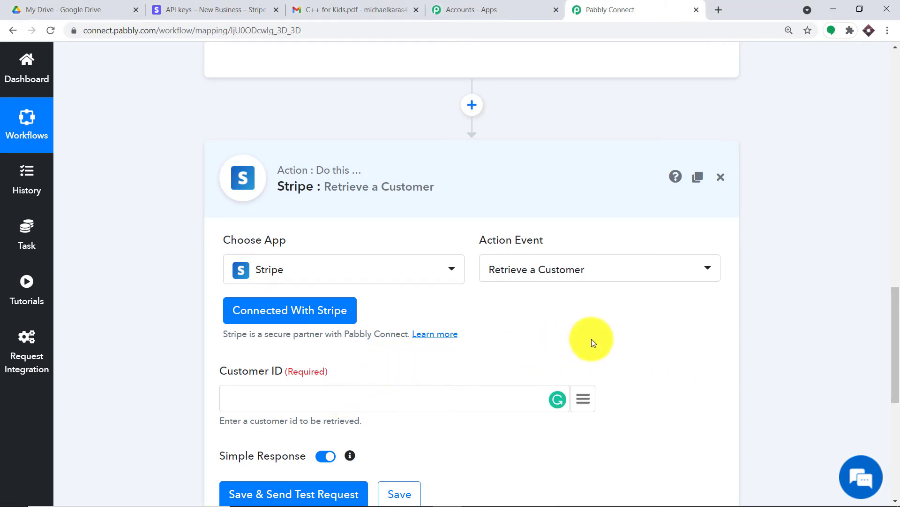
{"action": "left_click_drag", "start_coordinate": [894, 297], "coordinate": [887, 191]}
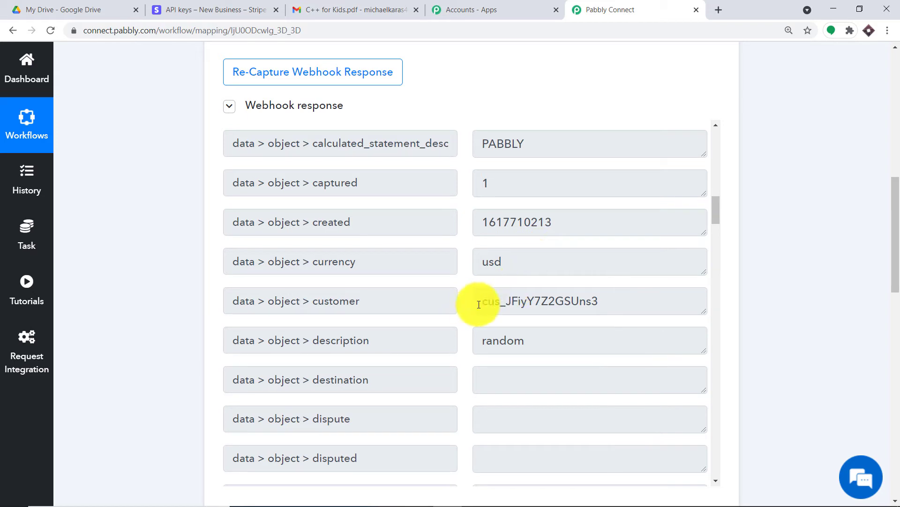
{"action": "left_click_drag", "start_coordinate": [599, 301], "coordinate": [466, 306]}
{"action": "left_click_drag", "start_coordinate": [587, 301], "coordinate": [483, 302]}
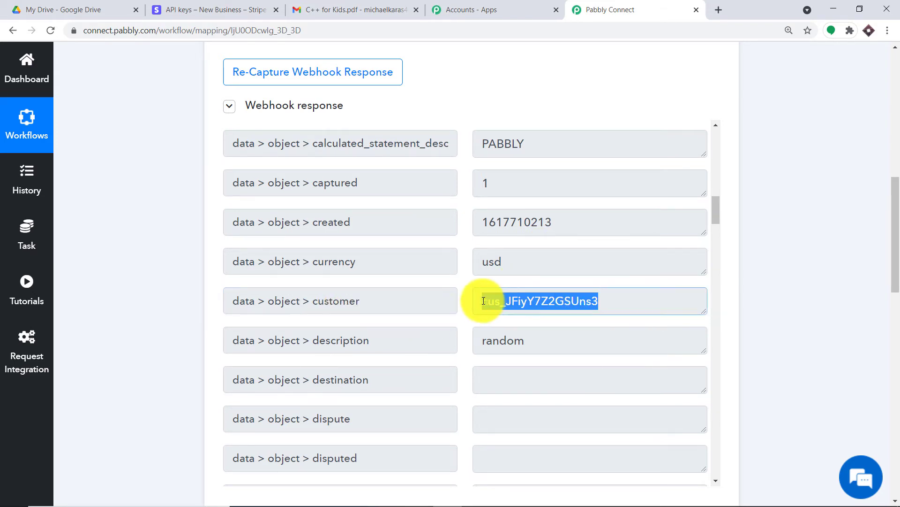
{"action": "left_click_drag", "start_coordinate": [898, 239], "coordinate": [884, 367]}
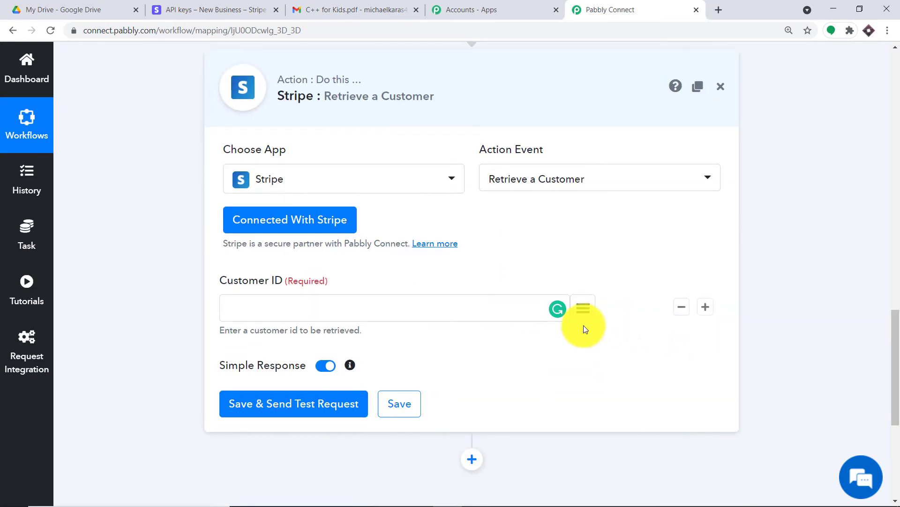
Step: Map Customer ID to Stripe: New Charge's data > object > customer field
{"action": "left_click", "coordinate": [584, 309]}
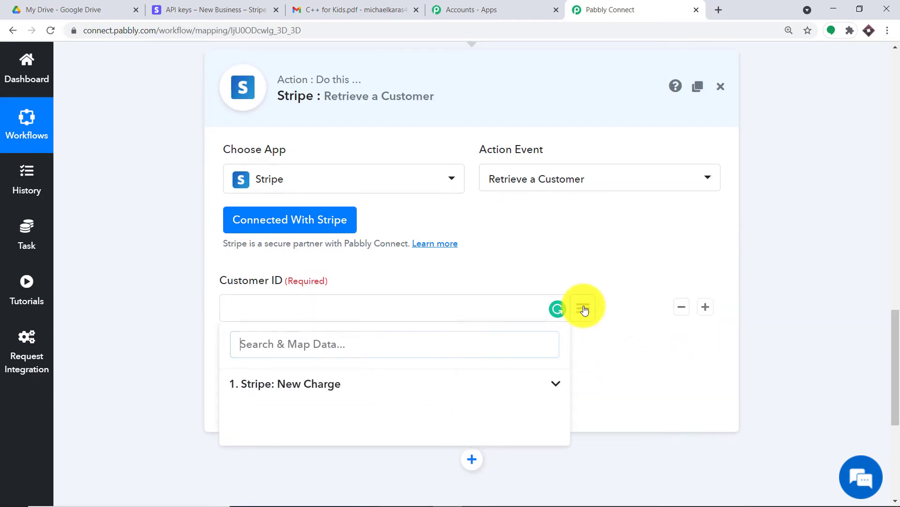
{"action": "left_click", "coordinate": [334, 383]}
{"action": "left_click_drag", "start_coordinate": [896, 368], "coordinate": [891, 428]}
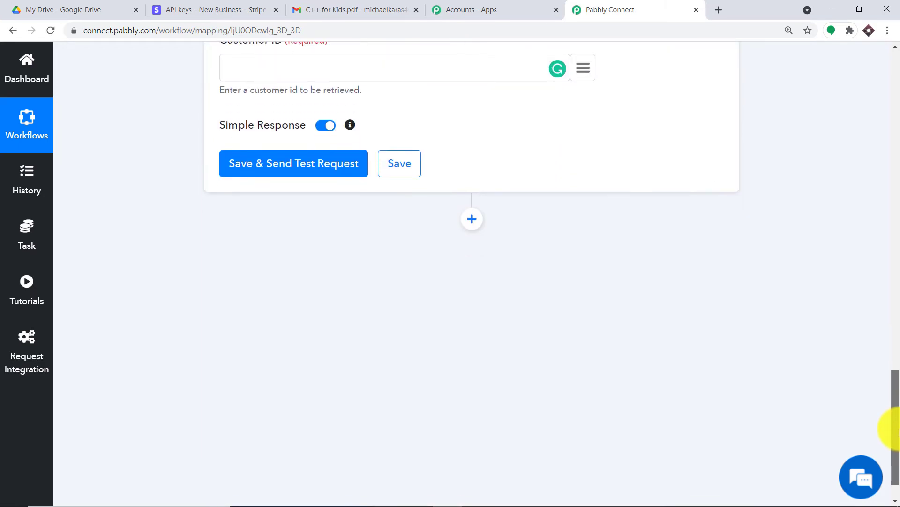
{"action": "left_click", "coordinate": [583, 62]}
{"action": "scroll", "coordinate": [468, 295], "scroll_direction": "down", "scroll_amount": 10}
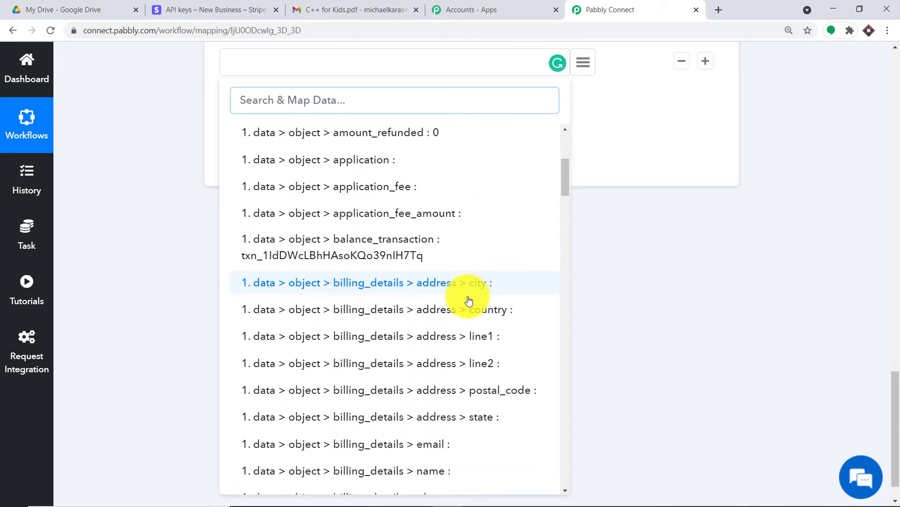
{"action": "scroll", "coordinate": [464, 310], "scroll_direction": "down", "scroll_amount": 3}
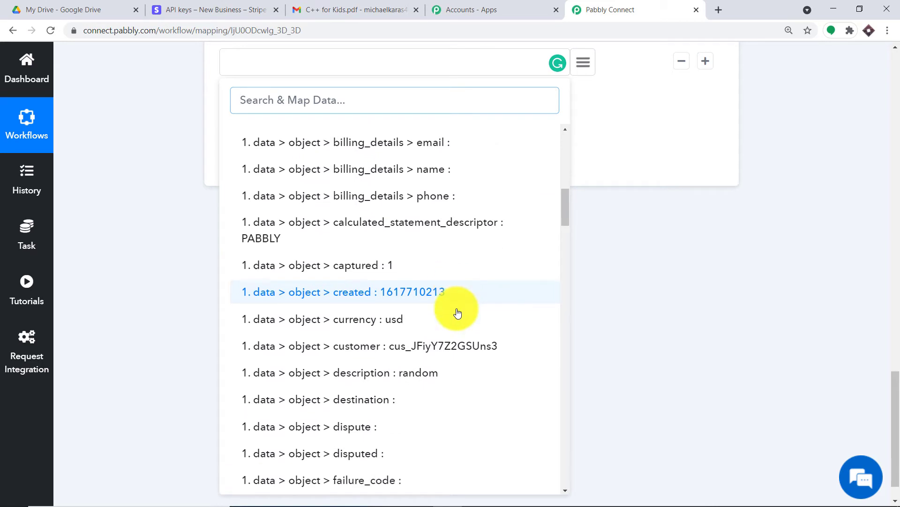
{"action": "left_click", "coordinate": [455, 319]}
{"action": "scroll", "coordinate": [699, 240], "scroll_direction": "up", "scroll_amount": 5}
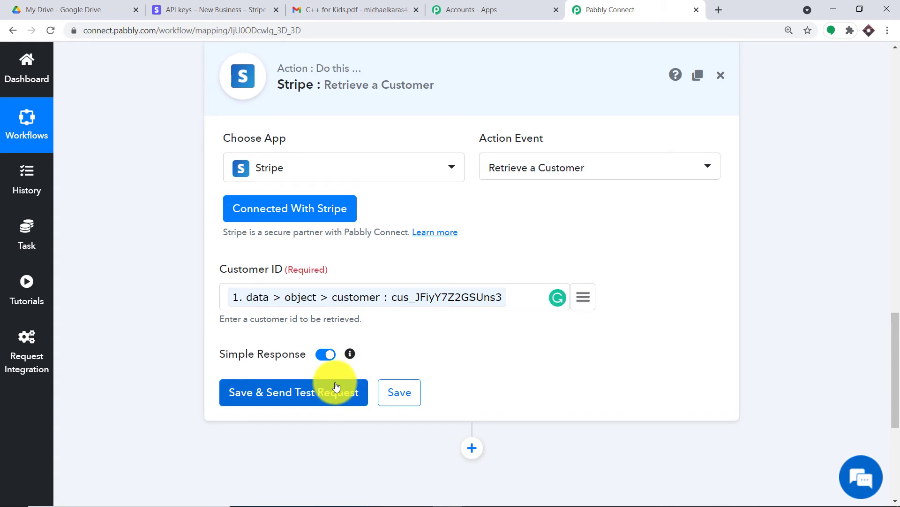
Step: Save and test the Retrieve a Customer step, checking the customer's email in the response
{"action": "left_click", "coordinate": [324, 390]}
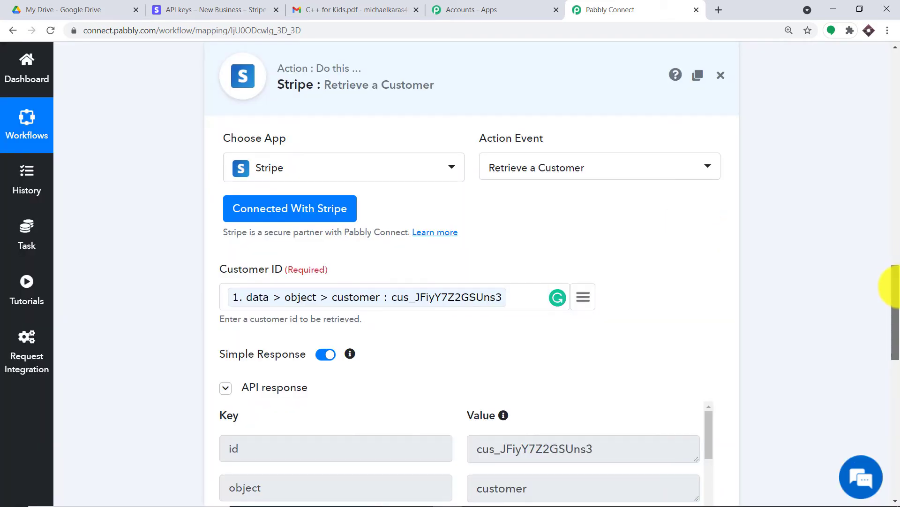
{"action": "scroll", "coordinate": [892, 300], "scroll_direction": "down", "scroll_amount": 6}
{"action": "scroll", "coordinate": [549, 195], "scroll_direction": "down", "scroll_amount": 3}
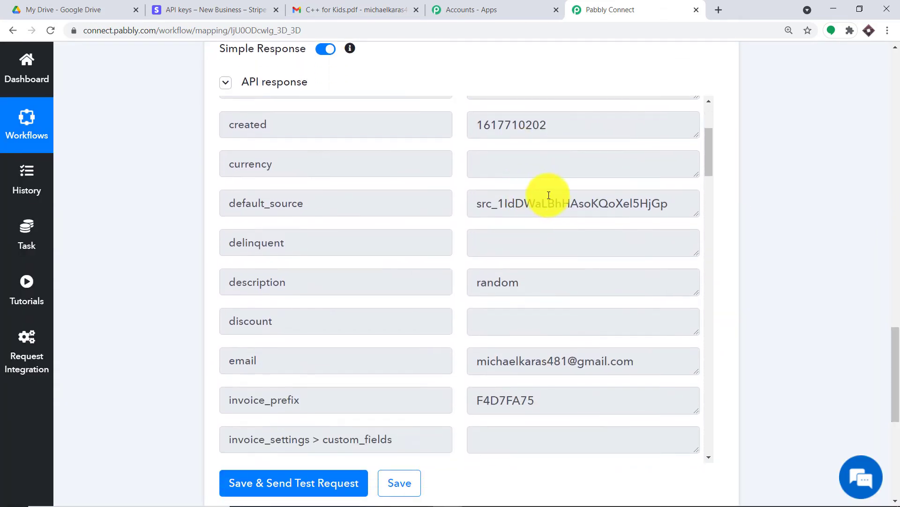
{"action": "scroll", "coordinate": [549, 195], "scroll_direction": "down", "scroll_amount": 4}
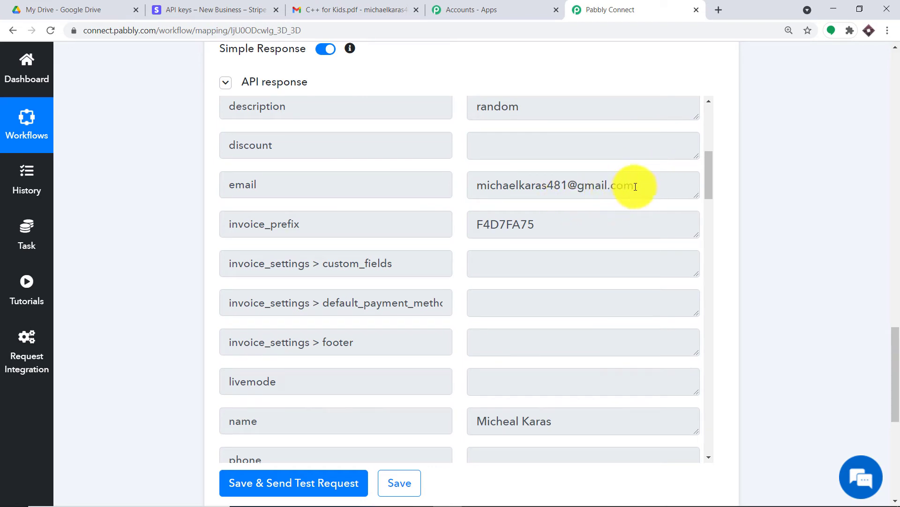
{"action": "left_click_drag", "start_coordinate": [636, 186], "coordinate": [474, 184]}
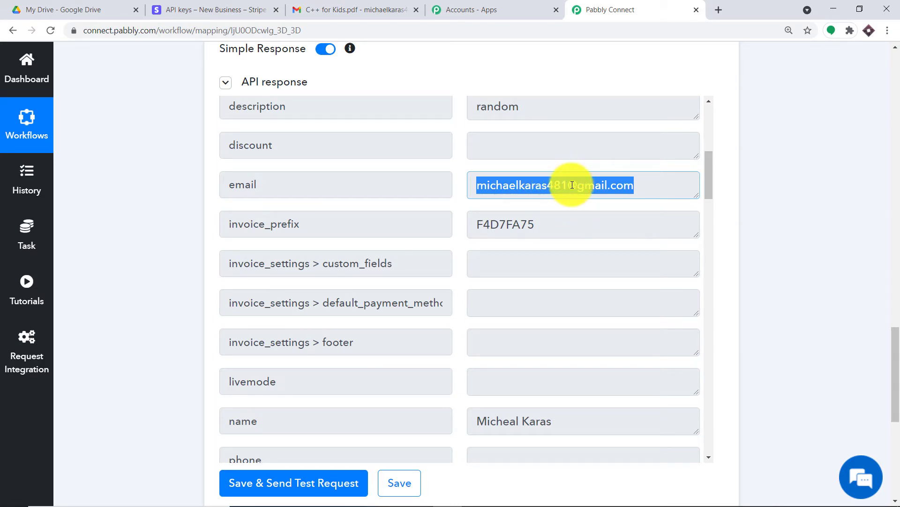
Step: Review the customer's card details and the webhook's charge amount in the response
{"action": "scroll", "coordinate": [567, 259], "scroll_direction": "down", "scroll_amount": 3}
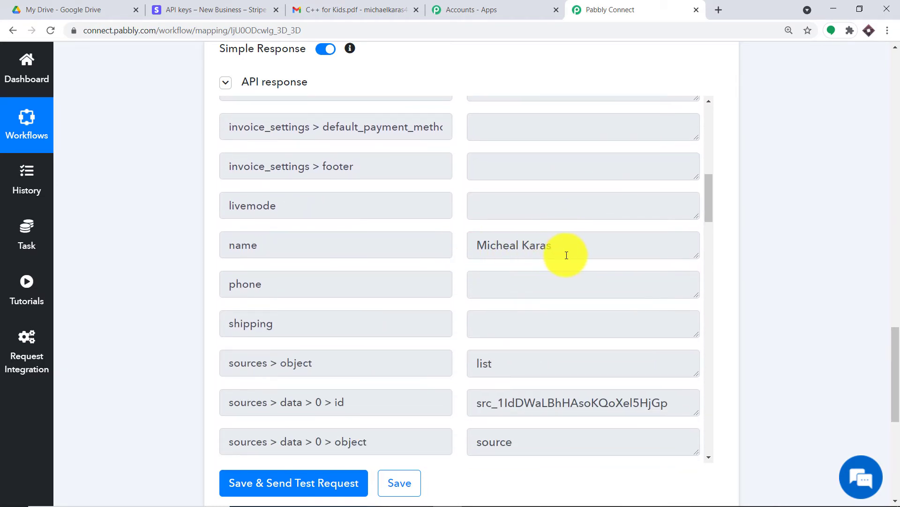
{"action": "scroll", "coordinate": [567, 255], "scroll_direction": "down", "scroll_amount": 6}
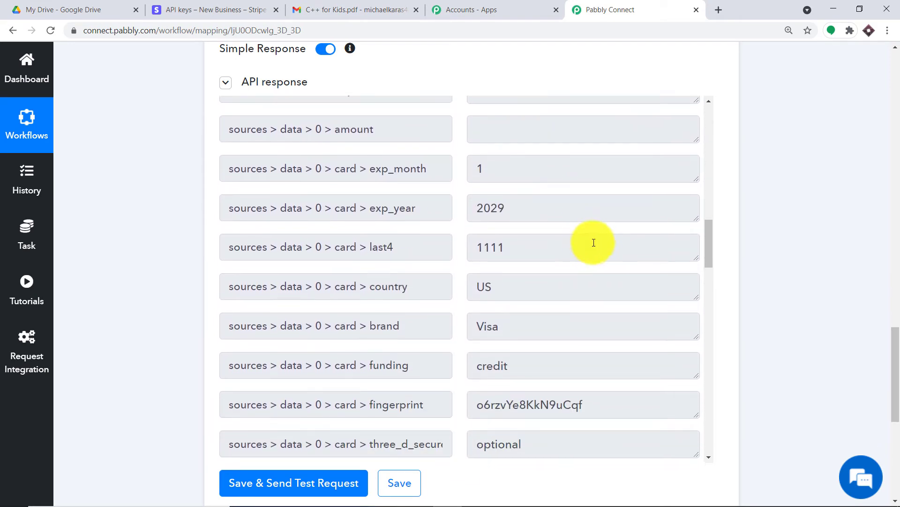
{"action": "scroll", "coordinate": [605, 254], "scroll_direction": "down", "scroll_amount": 1}
{"action": "scroll", "coordinate": [538, 300], "scroll_direction": "down", "scroll_amount": 1}
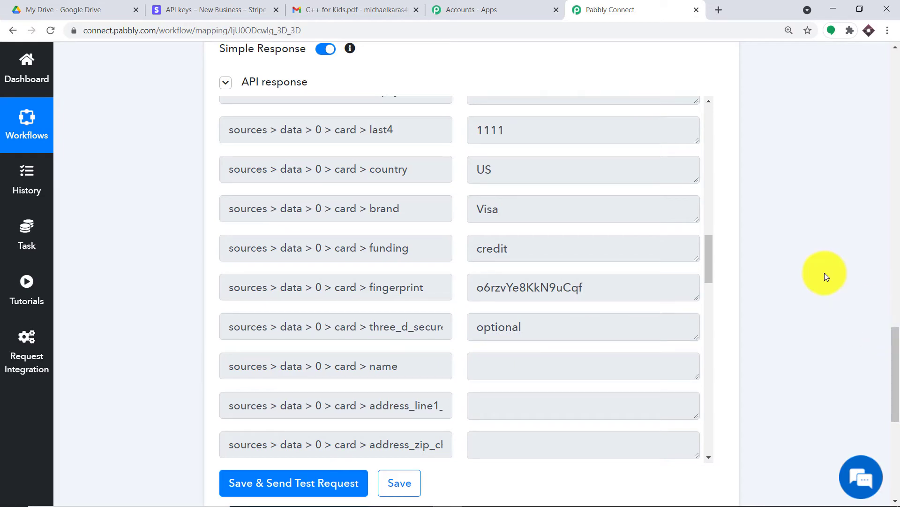
{"action": "left_click_drag", "start_coordinate": [893, 345], "coordinate": [889, 190]}
{"action": "scroll", "coordinate": [546, 224], "scroll_direction": "down", "scroll_amount": 13}
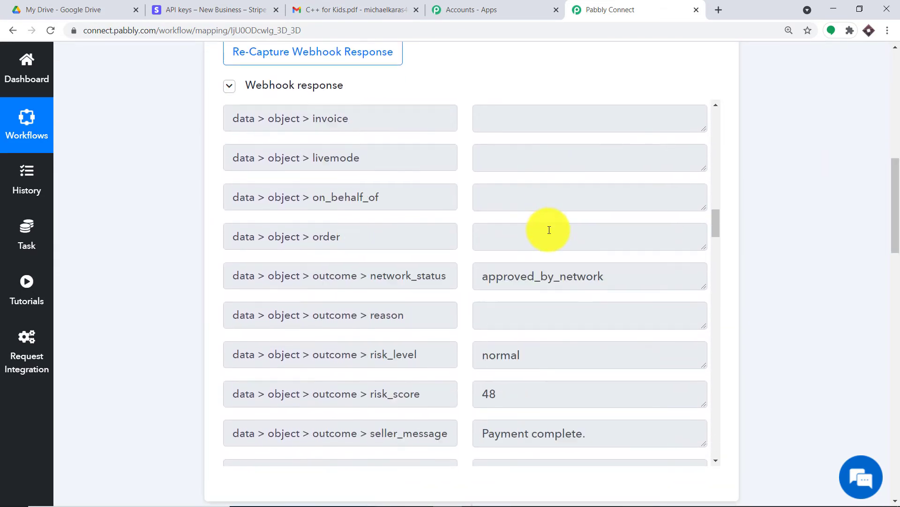
{"action": "scroll", "coordinate": [550, 234], "scroll_direction": "down", "scroll_amount": 15}
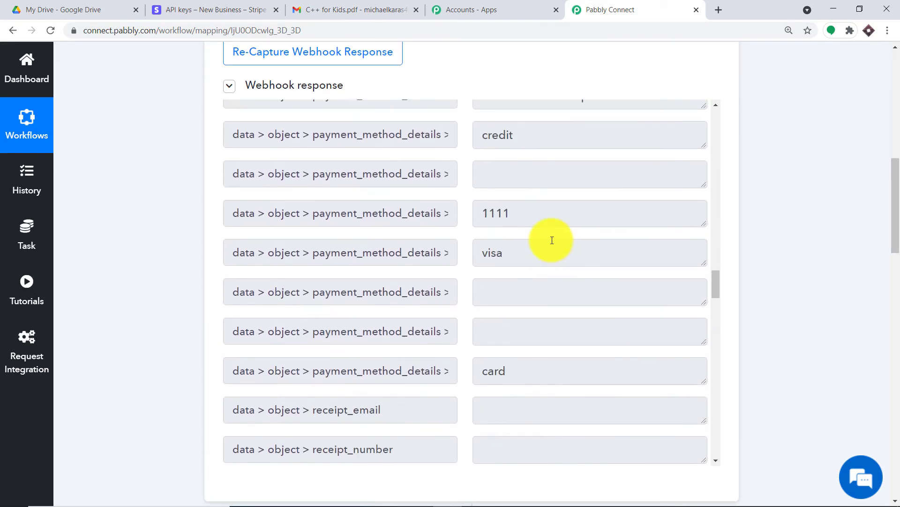
{"action": "scroll", "coordinate": [553, 239], "scroll_direction": "up", "scroll_amount": 20}
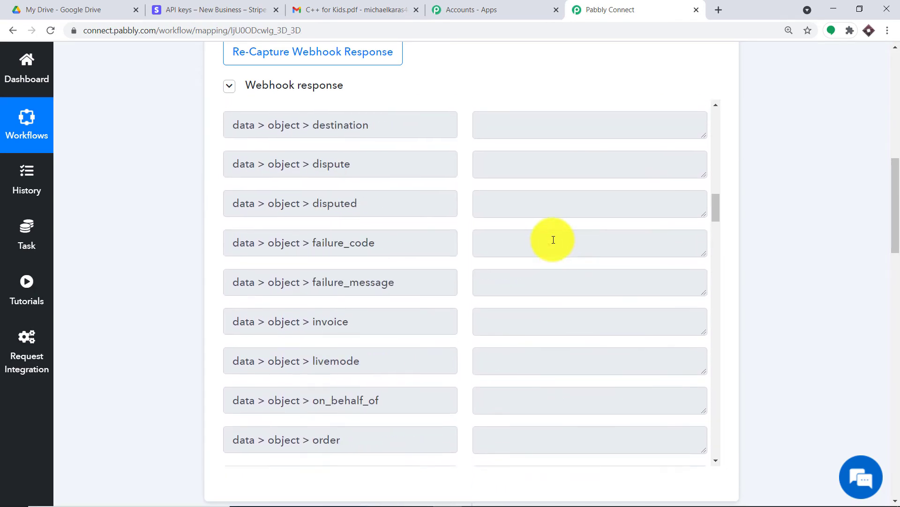
{"action": "scroll", "coordinate": [554, 240], "scroll_direction": "up", "scroll_amount": 15}
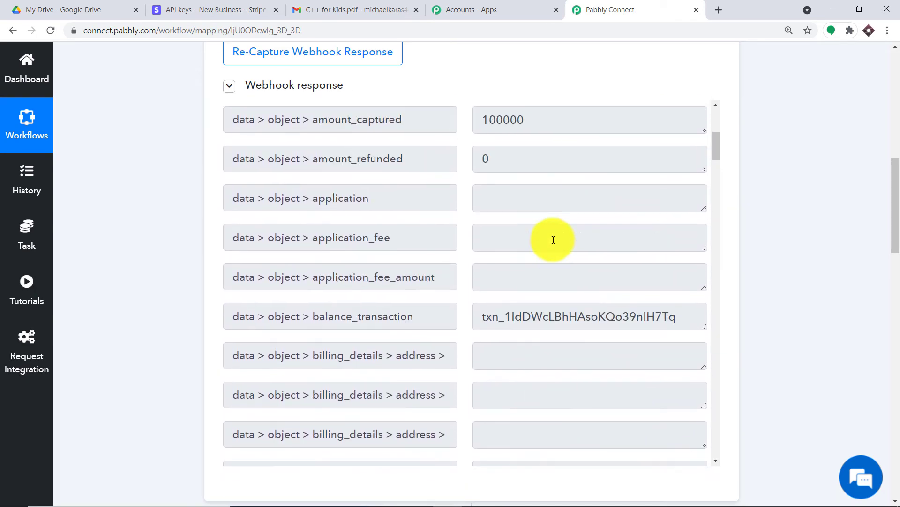
{"action": "left_click_drag", "start_coordinate": [530, 256], "coordinate": [575, 256]}
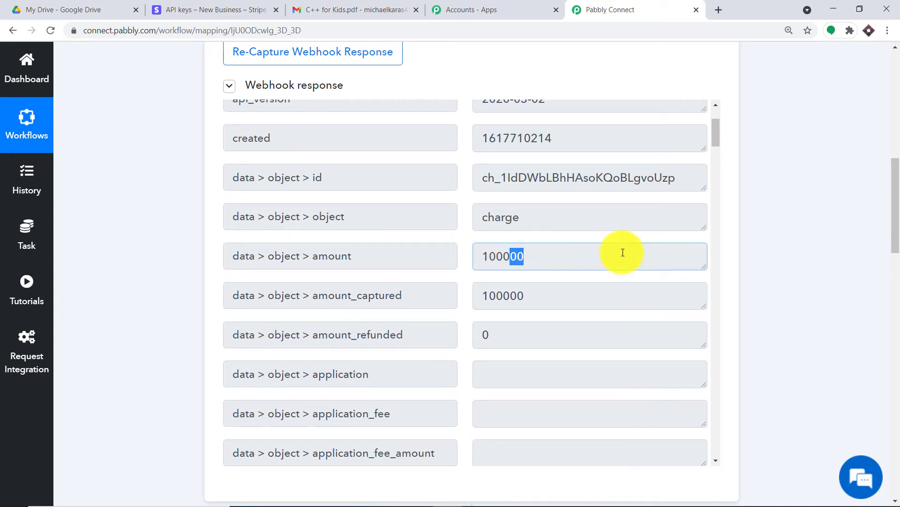
{"action": "left_click_drag", "start_coordinate": [890, 200], "coordinate": [892, 422]}
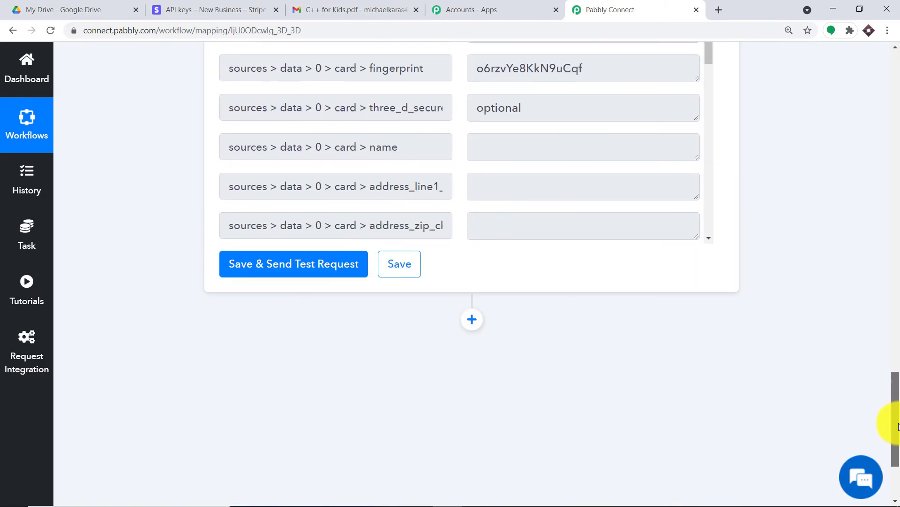
Step: Add another action step after the customer step using the API app
{"action": "left_click", "coordinate": [472, 322]}
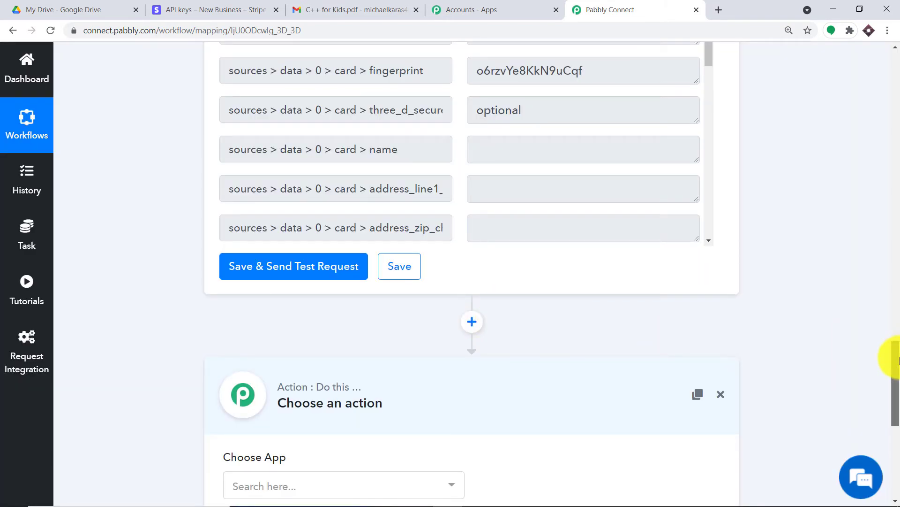
{"action": "left_click_drag", "start_coordinate": [898, 360], "coordinate": [897, 402]}
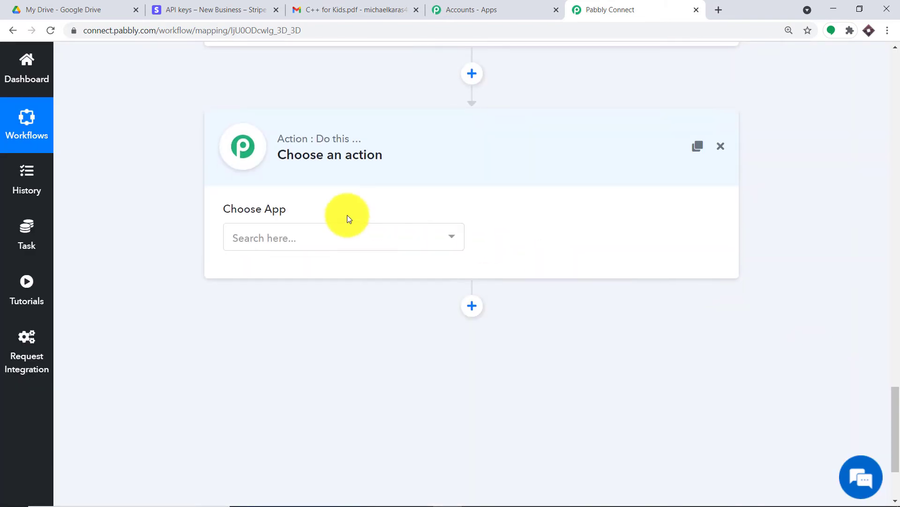
{"action": "left_click", "coordinate": [311, 239]}
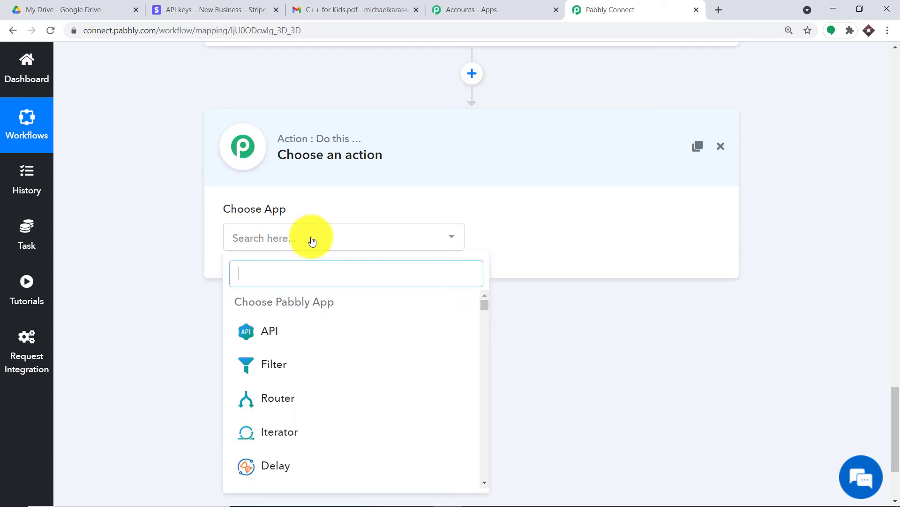
{"action": "type", "text": "api"}
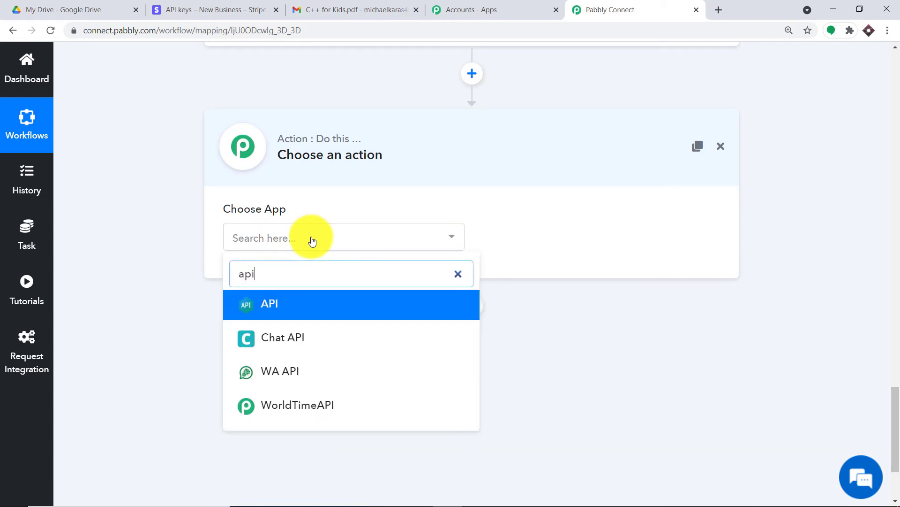
{"action": "left_click", "coordinate": [311, 306]}
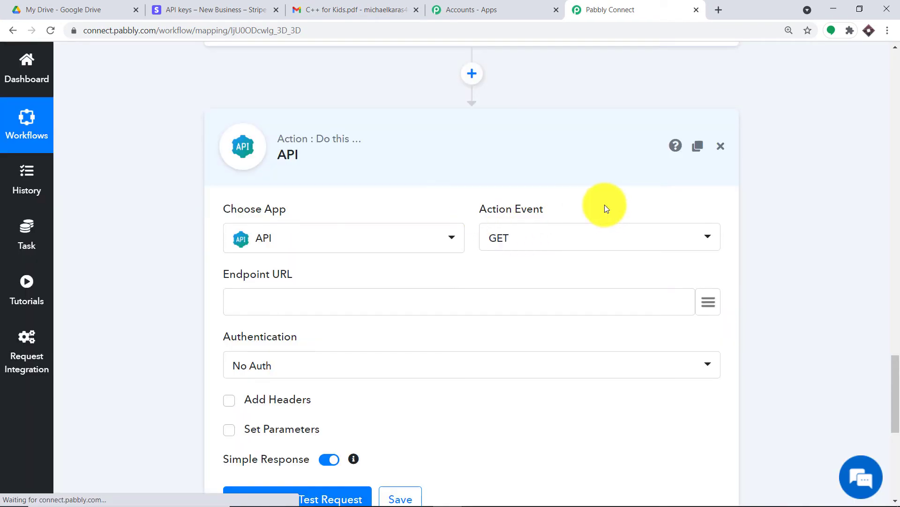
{"action": "scroll", "coordinate": [573, 251], "scroll_direction": "down", "scroll_amount": 2}
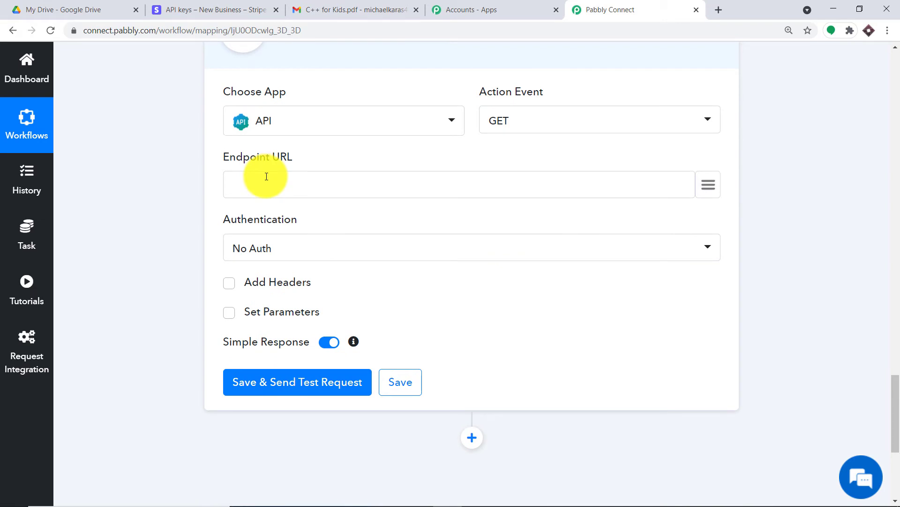
{"action": "left_click", "coordinate": [515, 182]}
{"action": "type", "text": "https://forms.pabbly.com/api/trim_amount"}
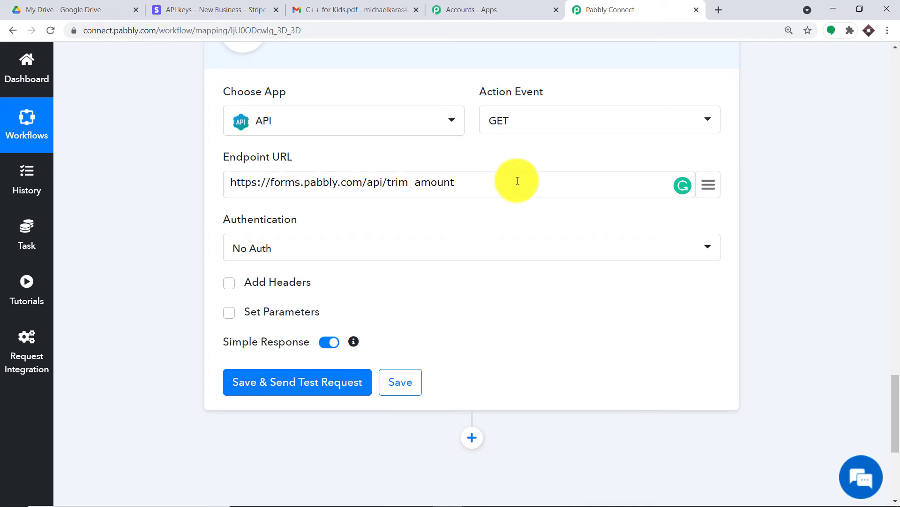
{"action": "scroll", "coordinate": [518, 181], "scroll_direction": "up", "scroll_amount": 1}
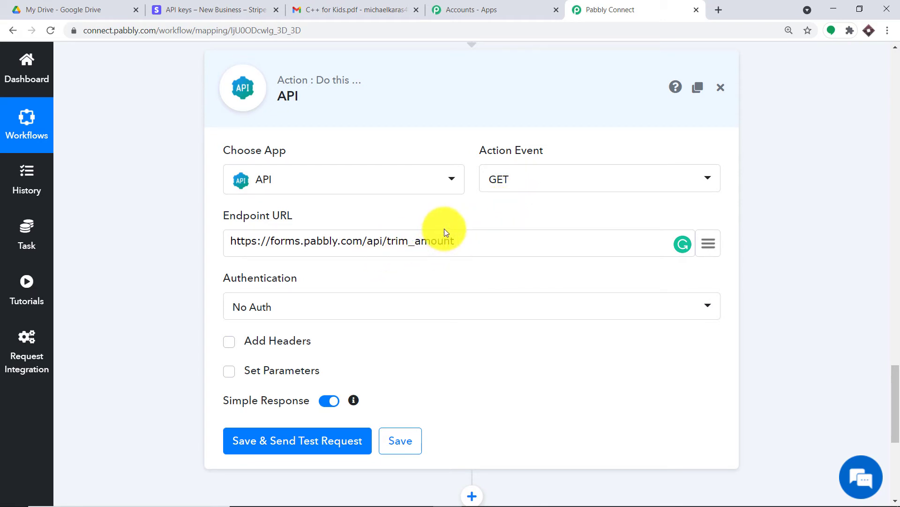
{"action": "scroll", "coordinate": [422, 234], "scroll_direction": "down", "scroll_amount": 1}
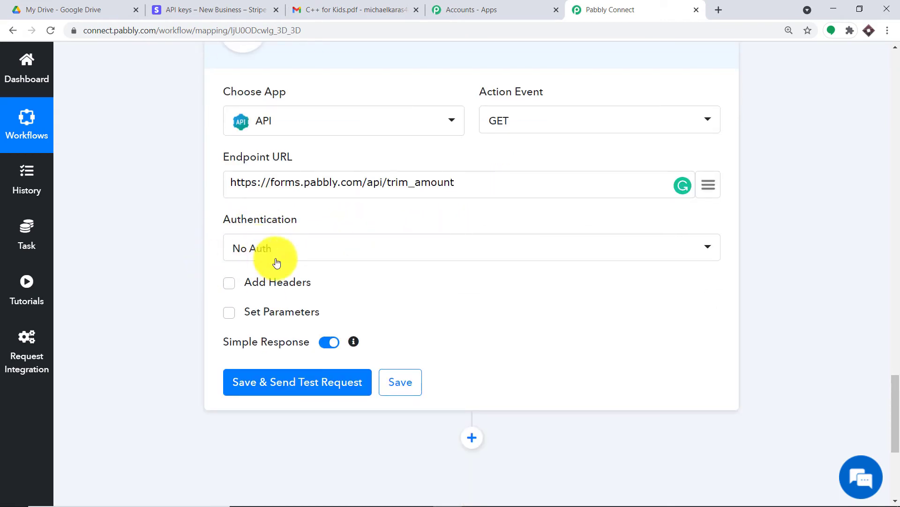
{"action": "left_click", "coordinate": [229, 312]}
Step: Add an 'amount' parameter mapped to New Charge's data > object > amount (100000)
{"action": "scroll", "coordinate": [309, 284], "scroll_direction": "down", "scroll_amount": 2}
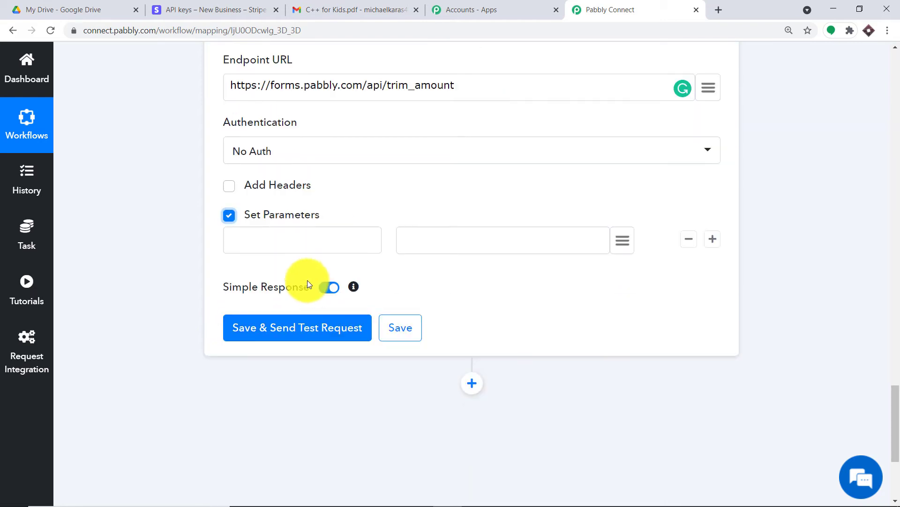
{"action": "left_click", "coordinate": [303, 220]}
{"action": "left_click", "coordinate": [268, 244]}
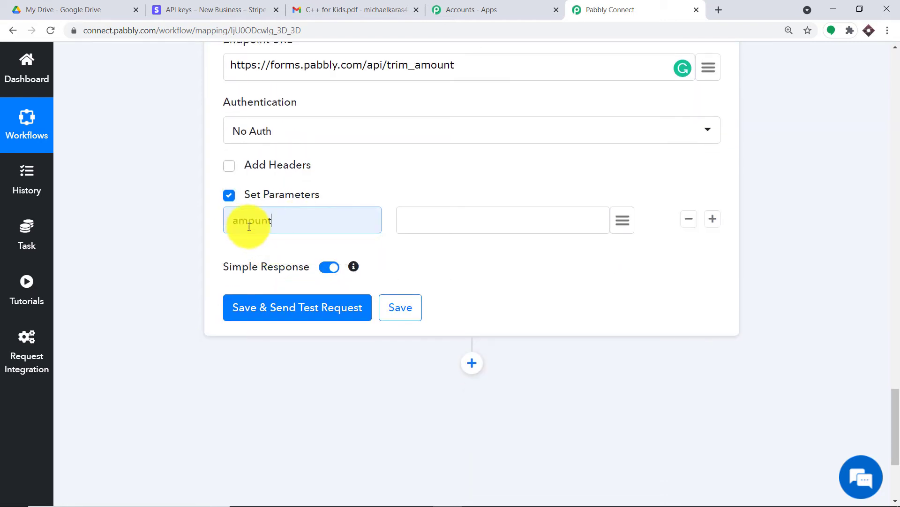
{"action": "left_click", "coordinate": [441, 223]}
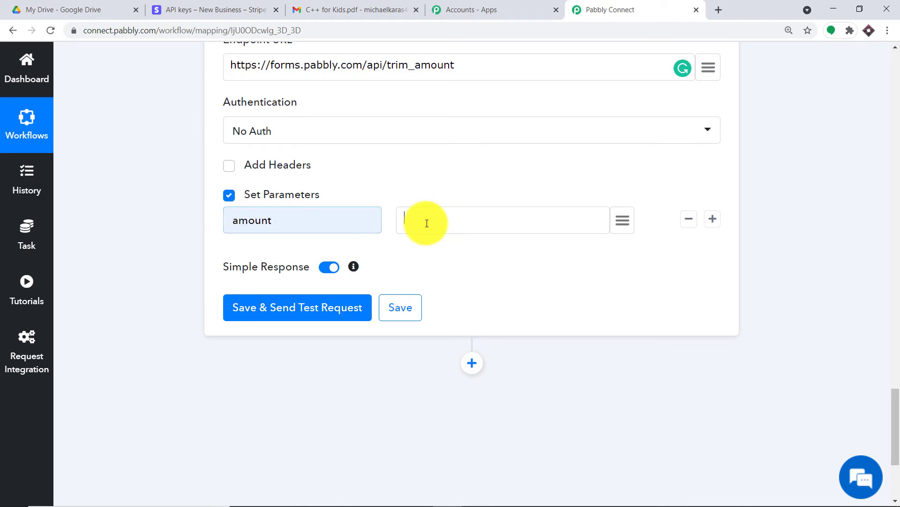
{"action": "left_click", "coordinate": [623, 220]}
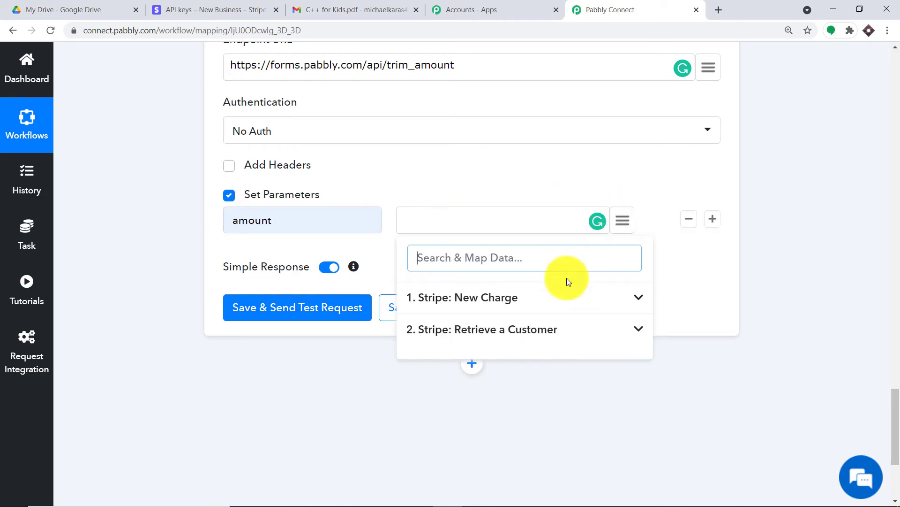
{"action": "left_click", "coordinate": [543, 298]}
{"action": "scroll", "coordinate": [547, 354], "scroll_direction": "down", "scroll_amount": 1}
{"action": "scroll", "coordinate": [548, 361], "scroll_direction": "down", "scroll_amount": 1}
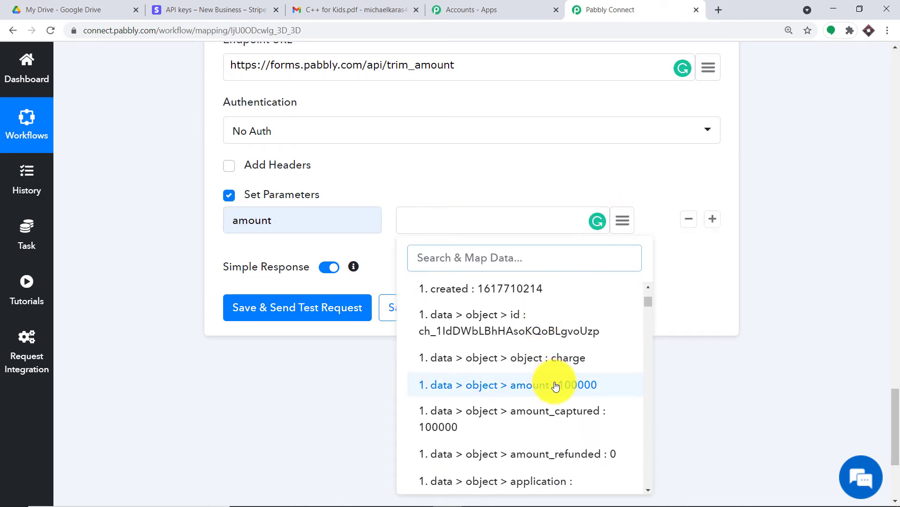
{"action": "left_click", "coordinate": [547, 382]}
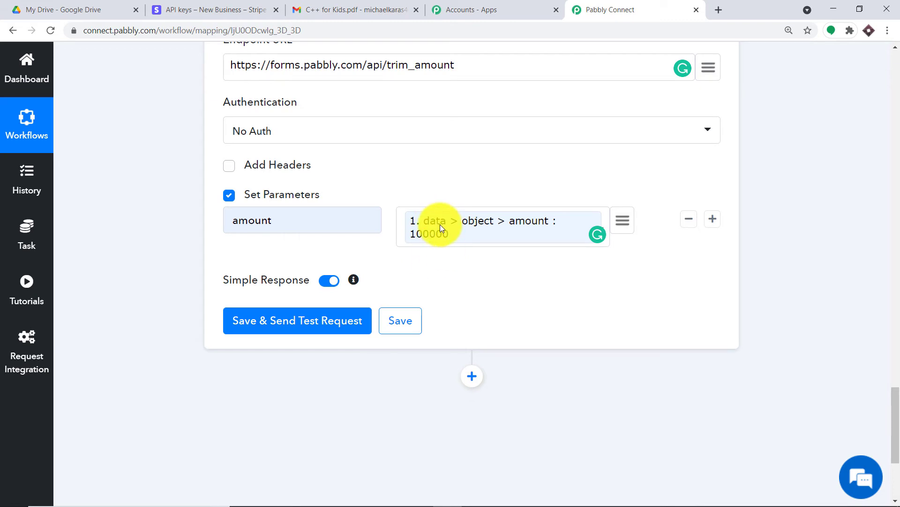
Step: Test the API step and confirm the response shows status success and amount 1000
{"action": "left_click", "coordinate": [335, 321]}
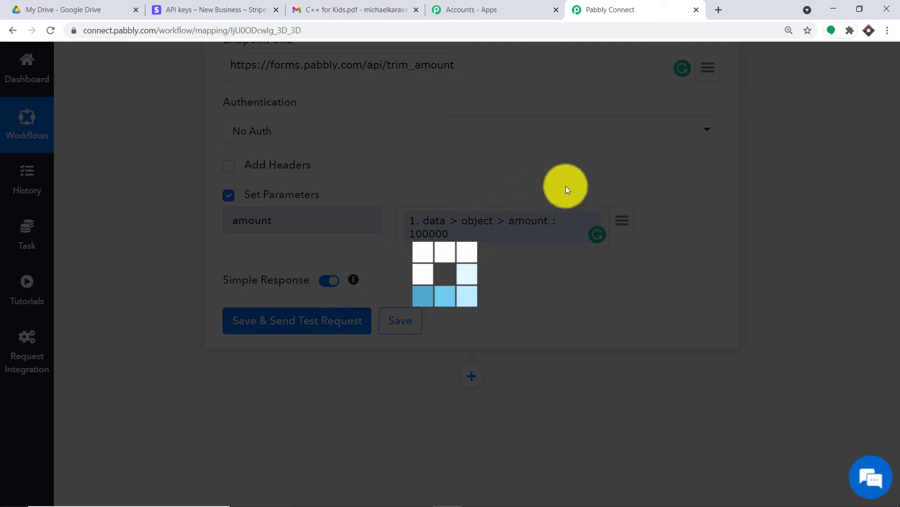
{"action": "scroll", "coordinate": [633, 219], "scroll_direction": "down", "scroll_amount": 2}
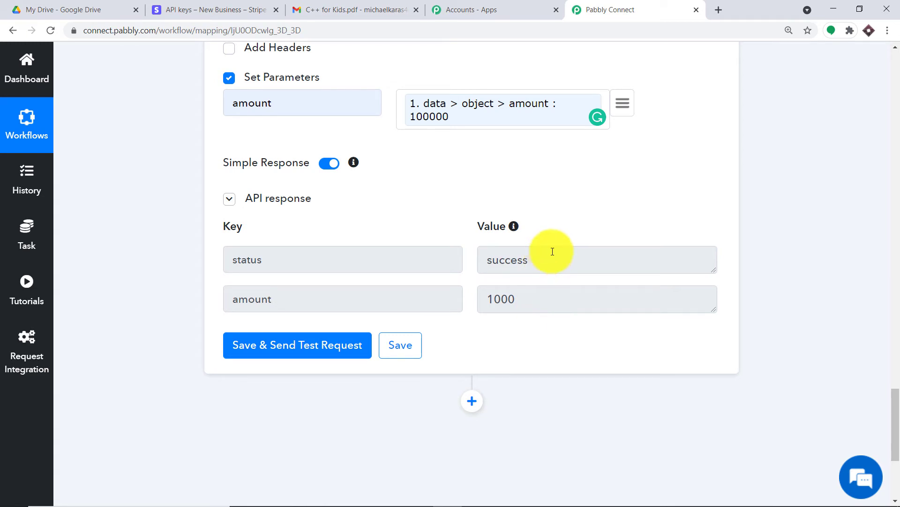
{"action": "scroll", "coordinate": [556, 248], "scroll_direction": "down", "scroll_amount": 1}
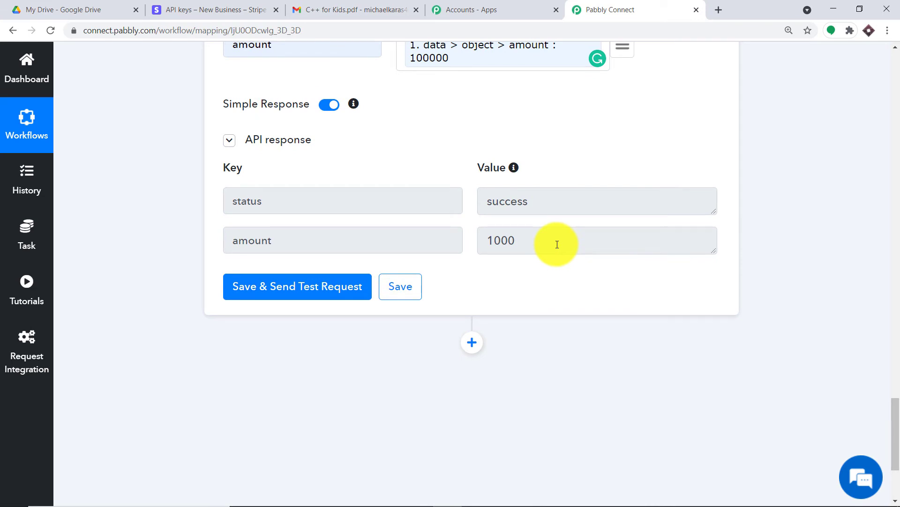
{"action": "scroll", "coordinate": [557, 245], "scroll_direction": "down", "scroll_amount": 1}
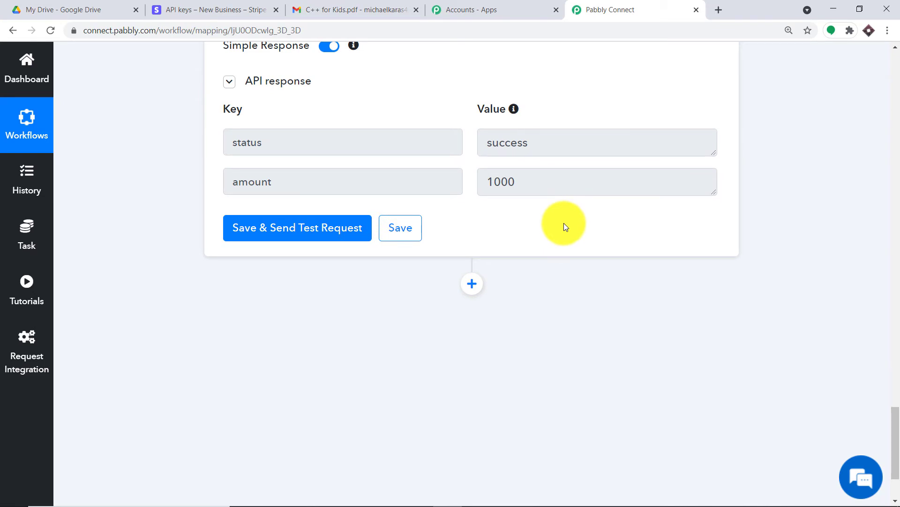
{"action": "left_click", "coordinate": [353, 8]}
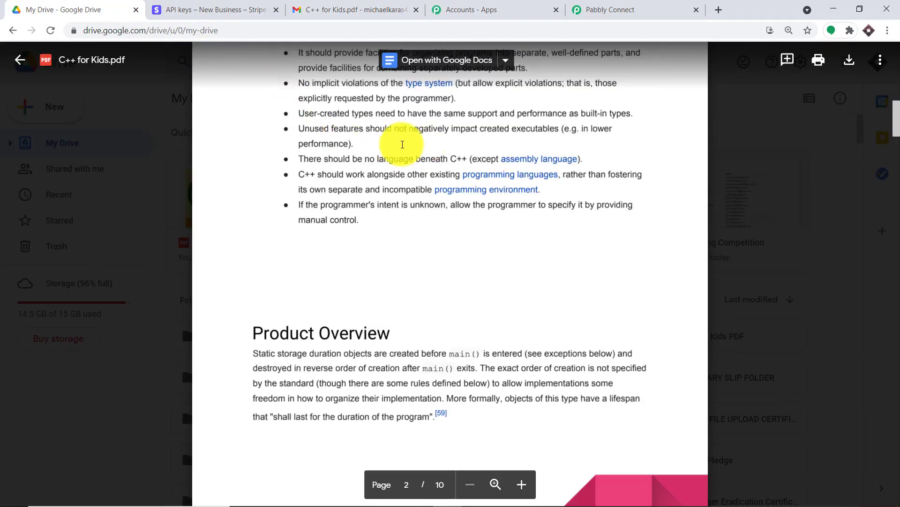
Step: Leave the C++ for Kids.pdf preview and return to the Pabbly Connect workflow
{"action": "left_click", "coordinate": [606, 8]}
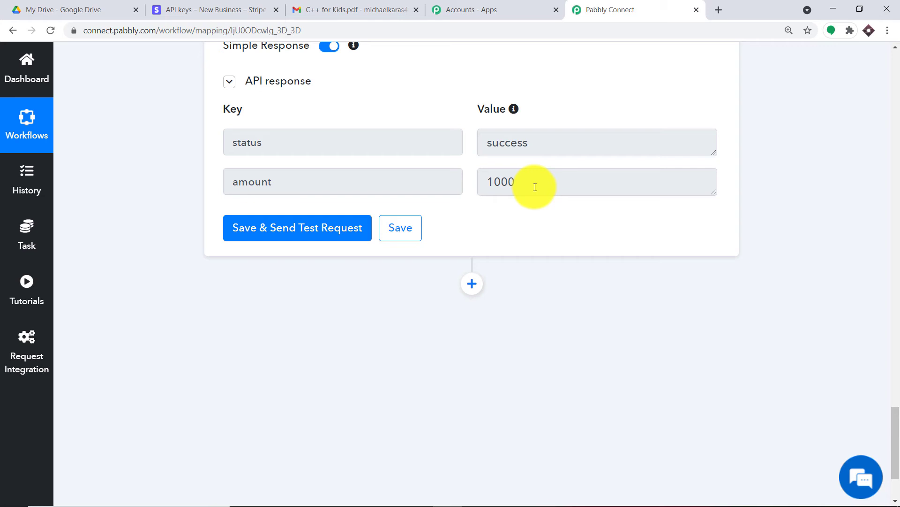
Step: Insert a new action step directly after the API step
{"action": "left_click", "coordinate": [472, 283]}
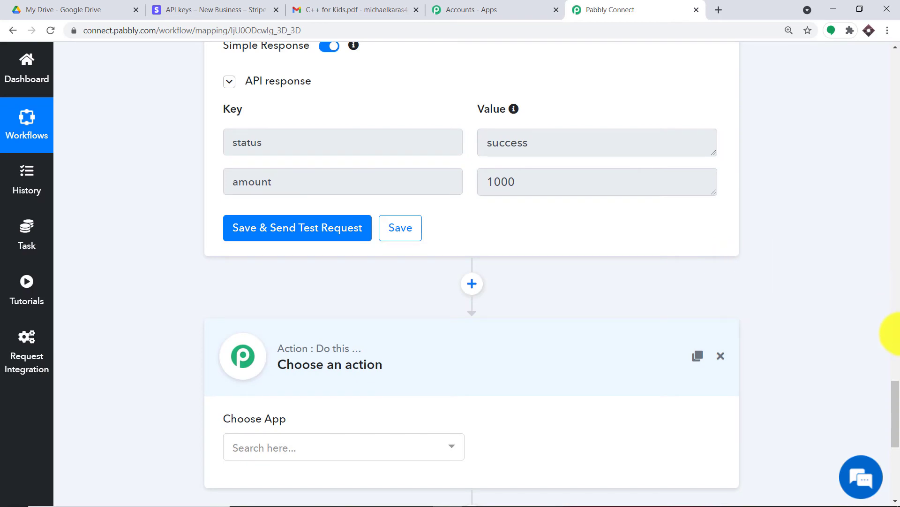
{"action": "left_click_drag", "start_coordinate": [896, 398], "coordinate": [896, 429]}
Step: Make the new step a Filter that continues only when 3. API > amount equals 1000
{"action": "left_click", "coordinate": [267, 236]}
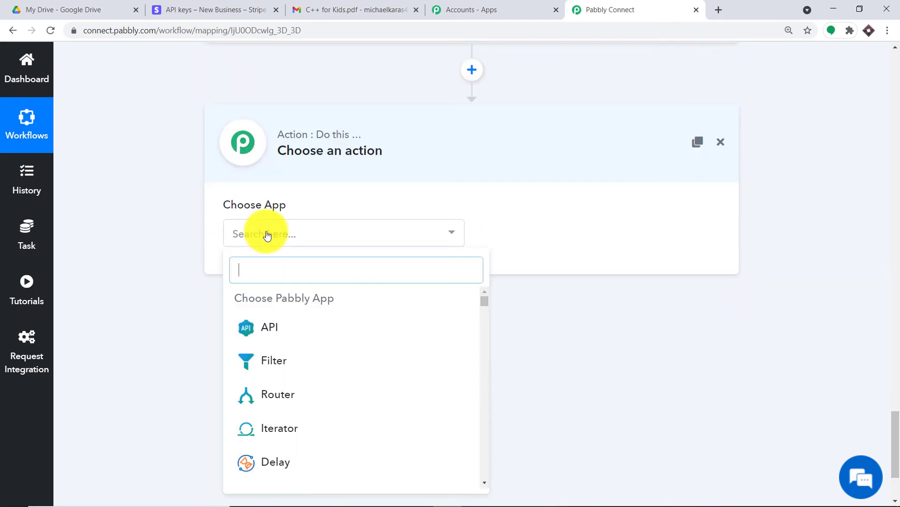
{"action": "left_click", "coordinate": [261, 361]}
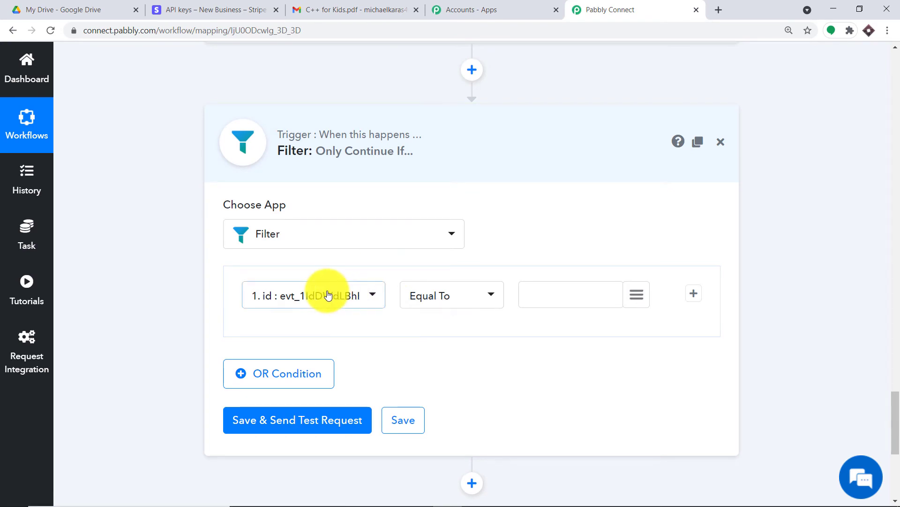
{"action": "left_click", "coordinate": [328, 294]}
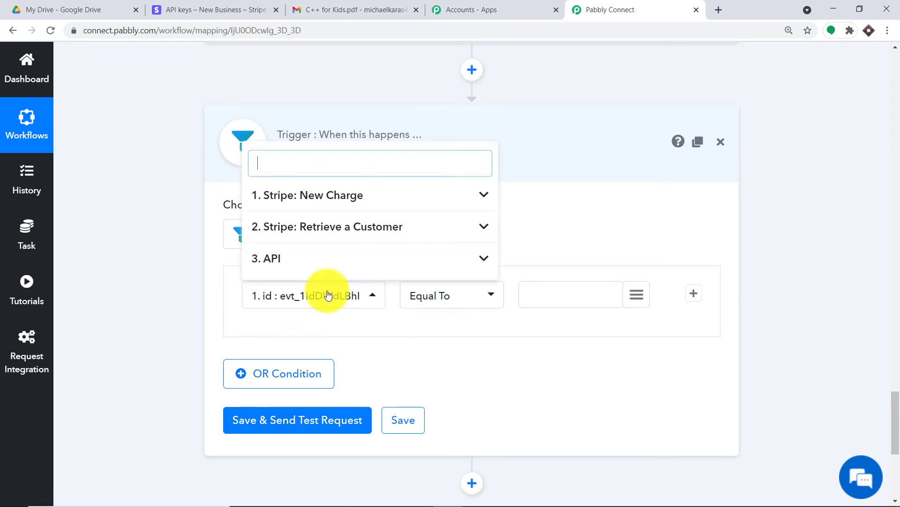
{"action": "left_click", "coordinate": [321, 269]}
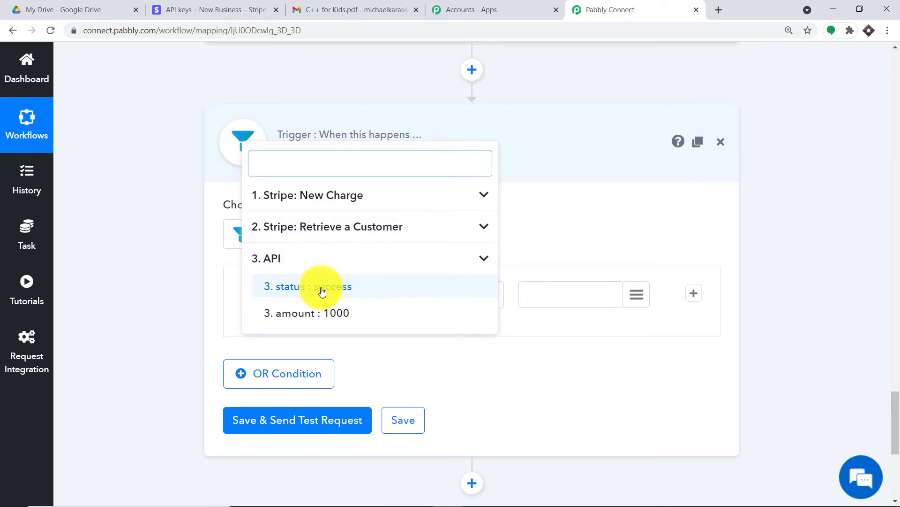
{"action": "left_click", "coordinate": [319, 319]}
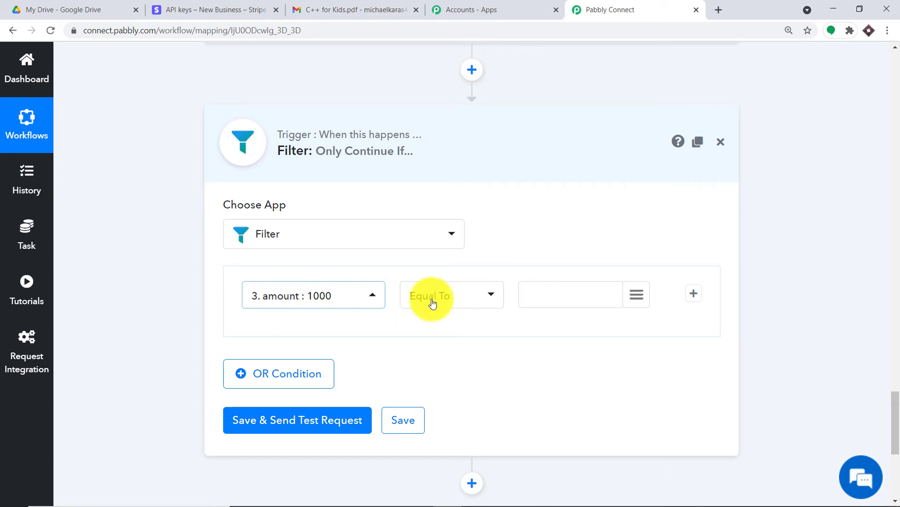
{"action": "left_click", "coordinate": [542, 295]}
{"action": "type", "text": "1"}
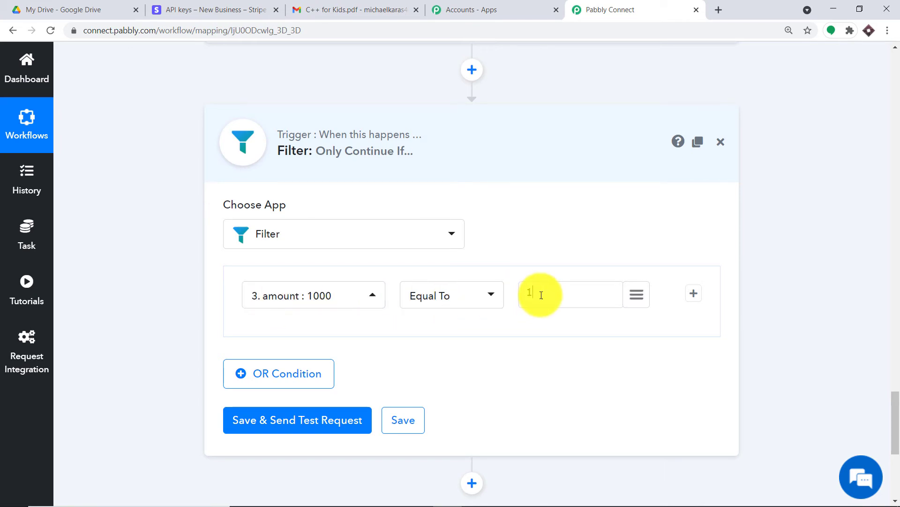
{"action": "type", "text": "000"}
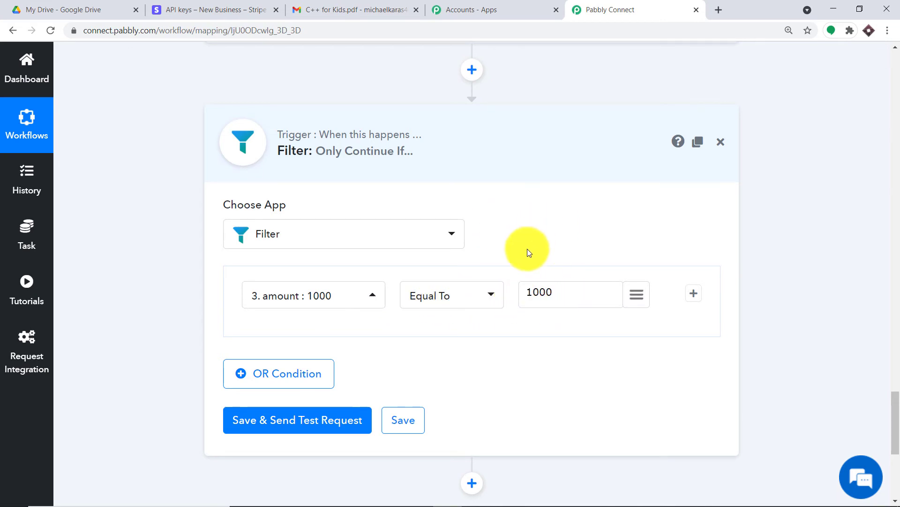
{"action": "scroll", "coordinate": [527, 248], "scroll_direction": "down", "scroll_amount": 3}
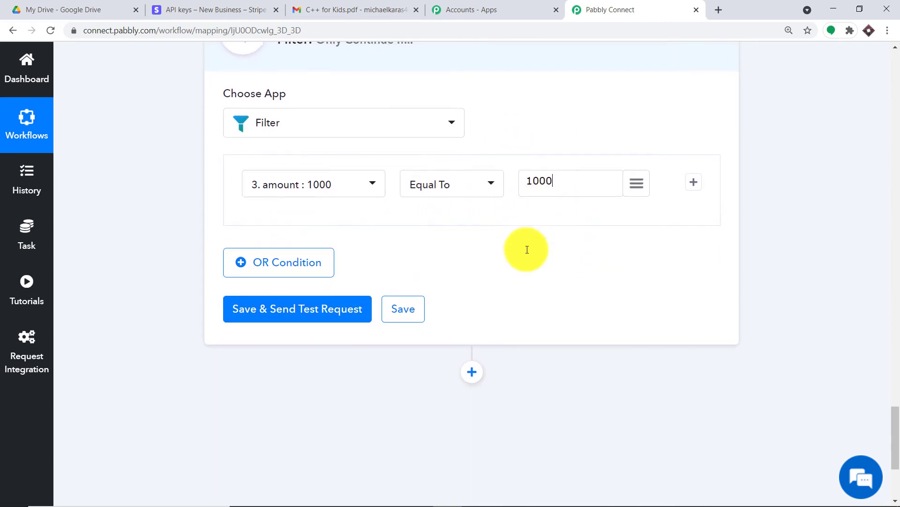
Step: Save the filter and run its test, which reports Condition is true
{"action": "left_click", "coordinate": [295, 310]}
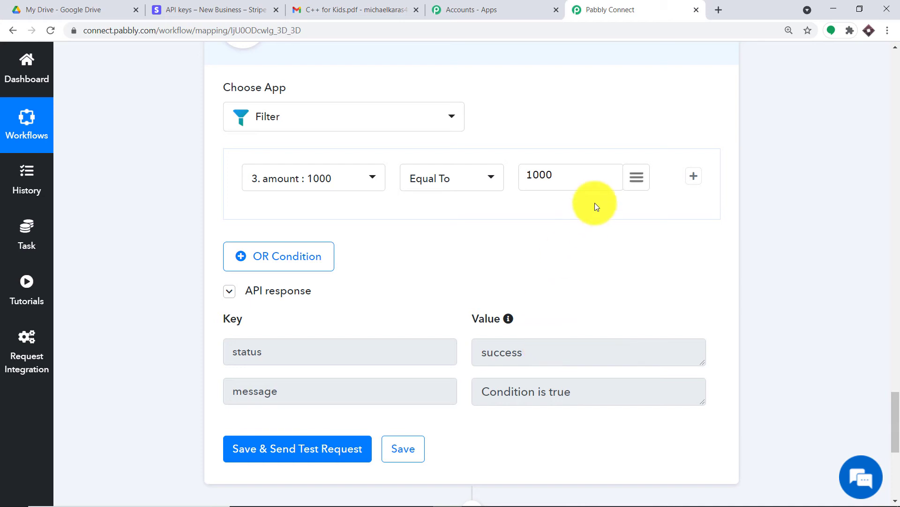
{"action": "scroll", "coordinate": [558, 196], "scroll_direction": "down", "scroll_amount": 2}
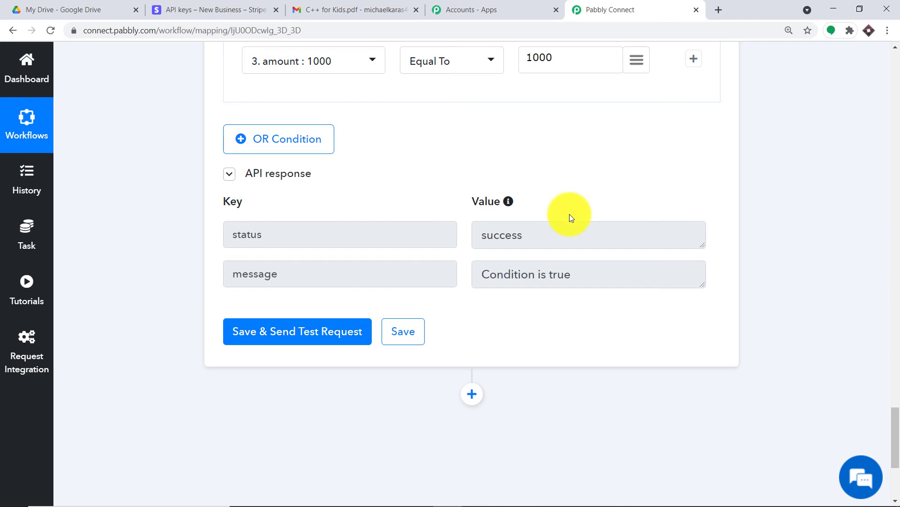
{"action": "scroll", "coordinate": [569, 213], "scroll_direction": "down", "scroll_amount": 2}
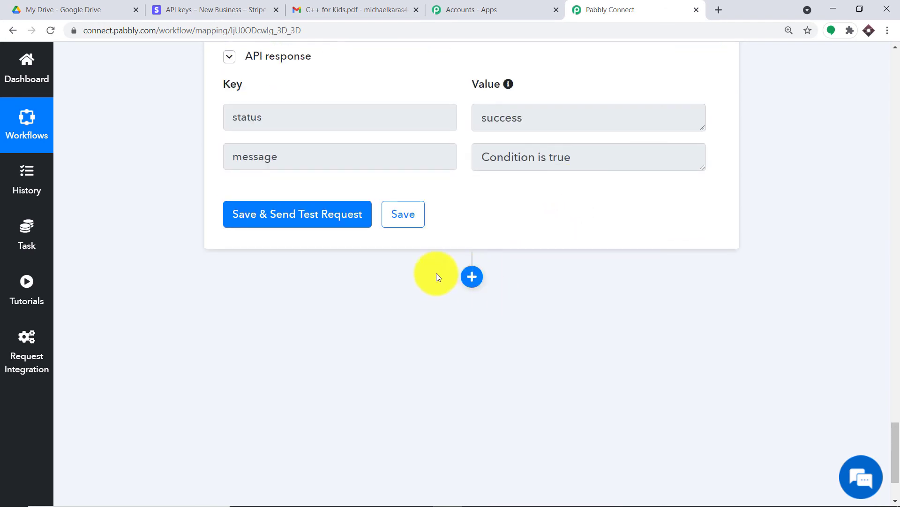
Step: Close the PDF preview in Google Drive, then add a new step after the filter
{"action": "left_click", "coordinate": [89, 4]}
{"action": "left_click", "coordinate": [744, 161]}
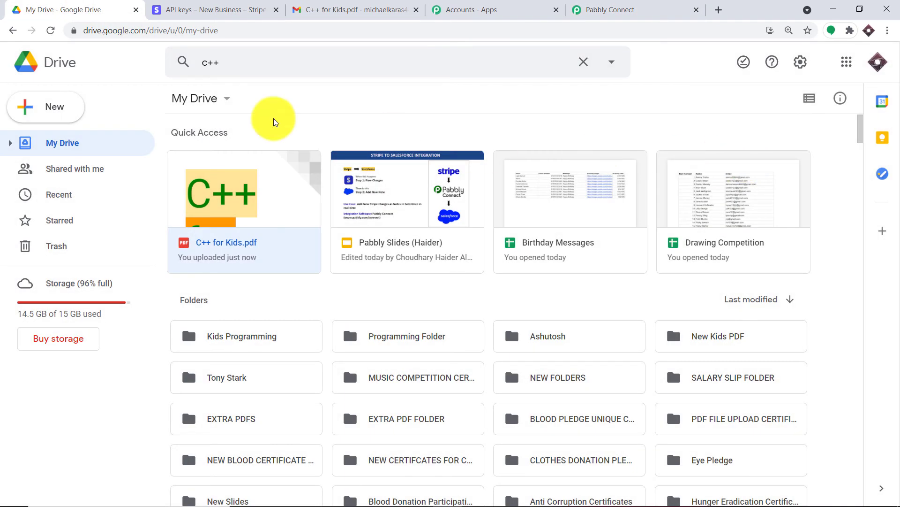
{"action": "left_click", "coordinate": [598, 10]}
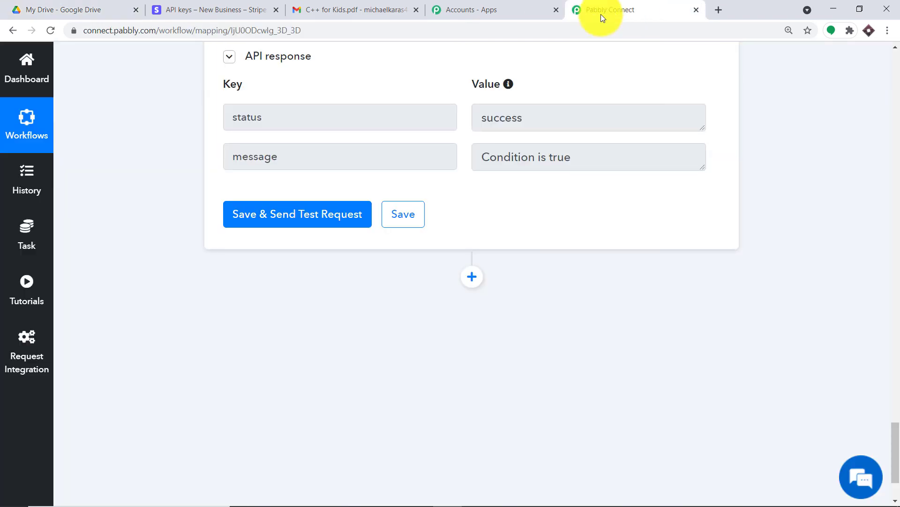
{"action": "left_click", "coordinate": [473, 276]}
{"action": "scroll", "coordinate": [324, 382], "scroll_direction": "down", "scroll_amount": 3}
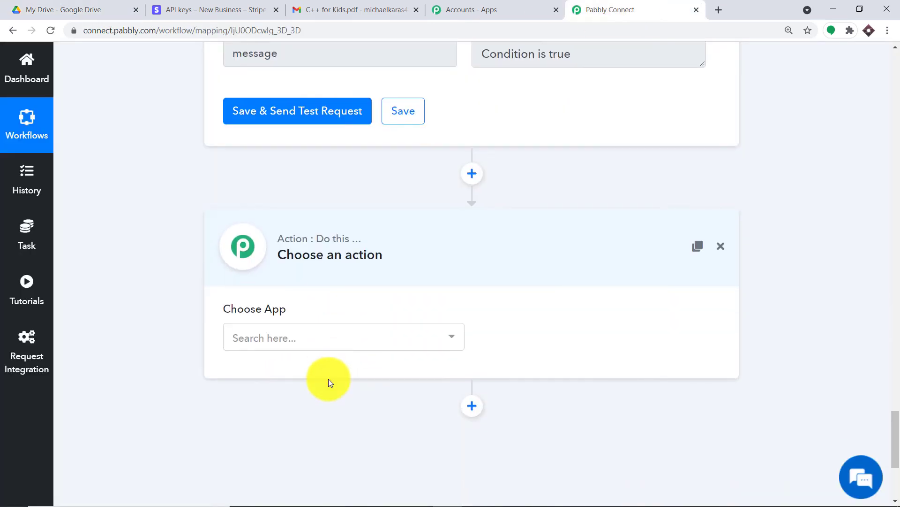
Step: Make the new step a Google Drive action with the Share a File or Folder by ID event
{"action": "left_click", "coordinate": [310, 324]}
{"action": "type", "text": "g"}
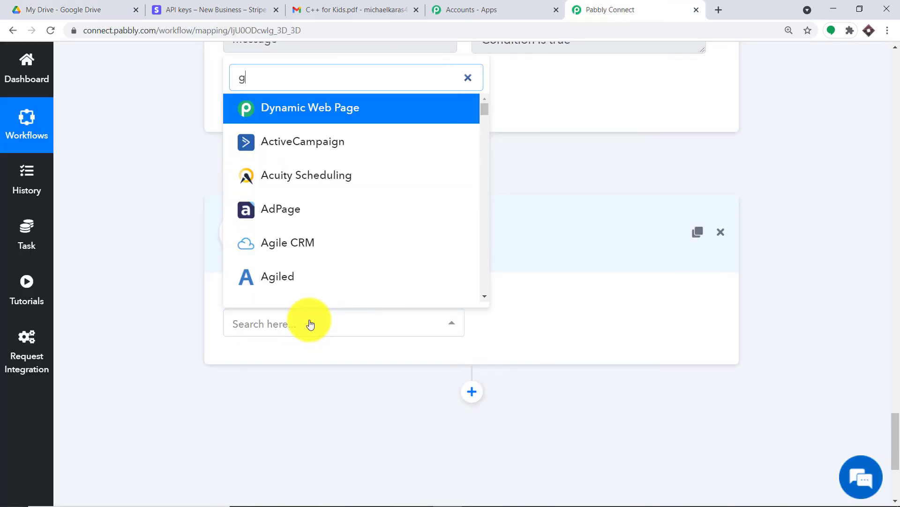
{"action": "type", "text": "oogle drive"}
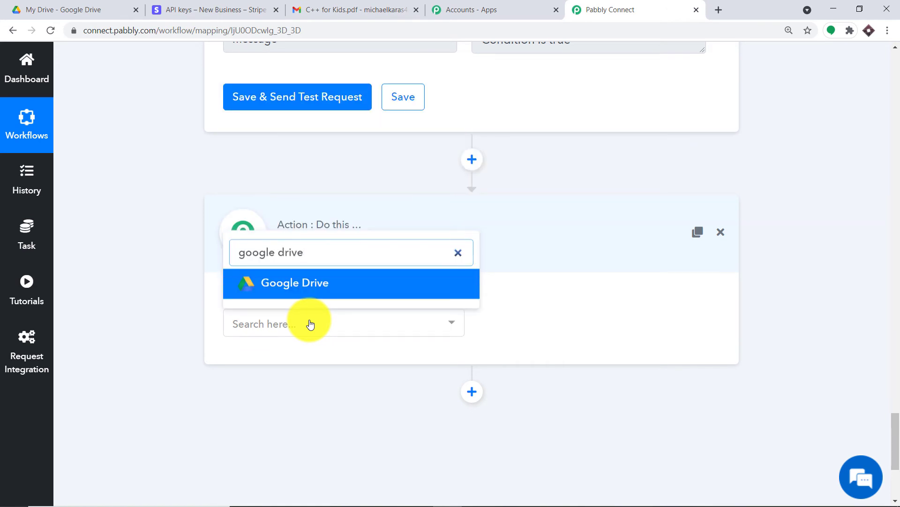
{"action": "left_click", "coordinate": [338, 283]}
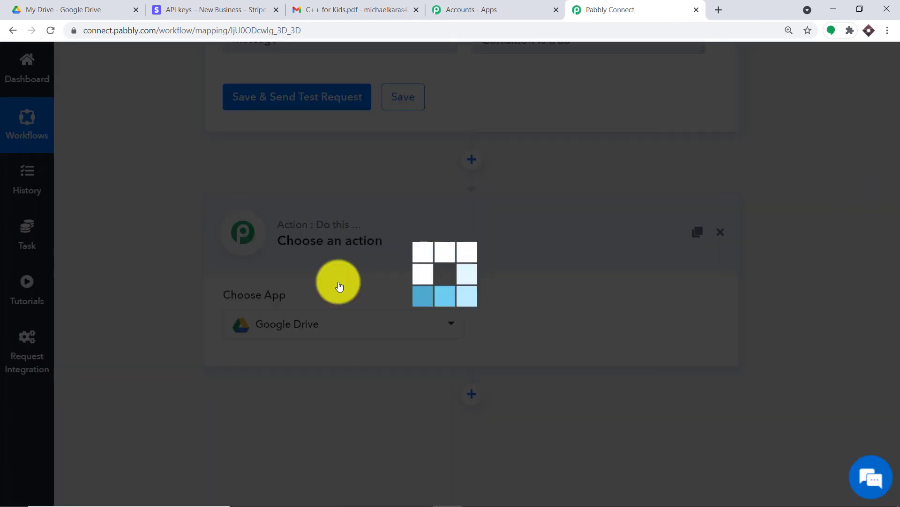
{"action": "left_click", "coordinate": [573, 322]}
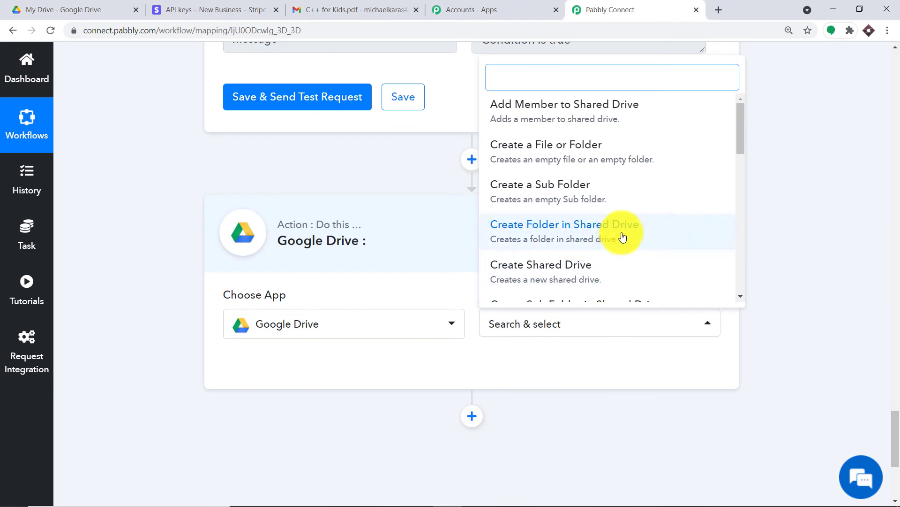
{"action": "scroll", "coordinate": [627, 238], "scroll_direction": "down", "scroll_amount": 4}
{"action": "scroll", "coordinate": [629, 232], "scroll_direction": "down", "scroll_amount": 5}
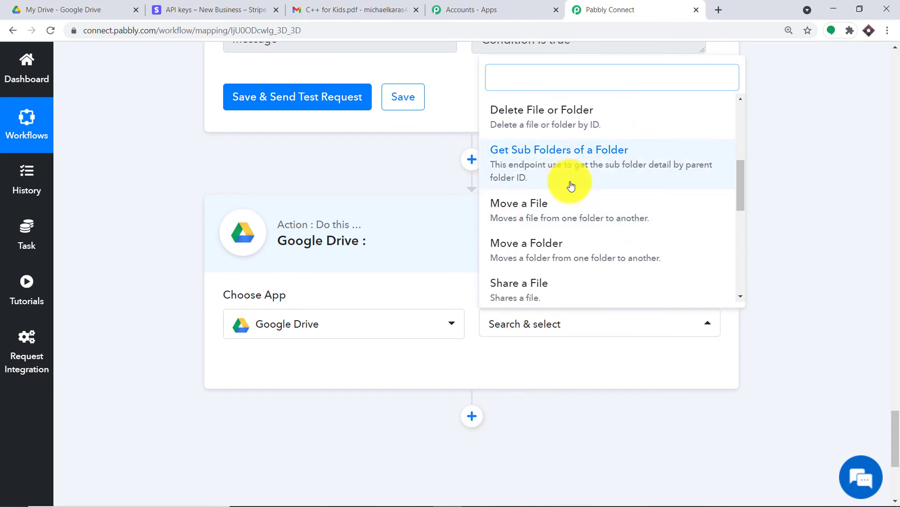
{"action": "scroll", "coordinate": [610, 208], "scroll_direction": "down", "scroll_amount": 4}
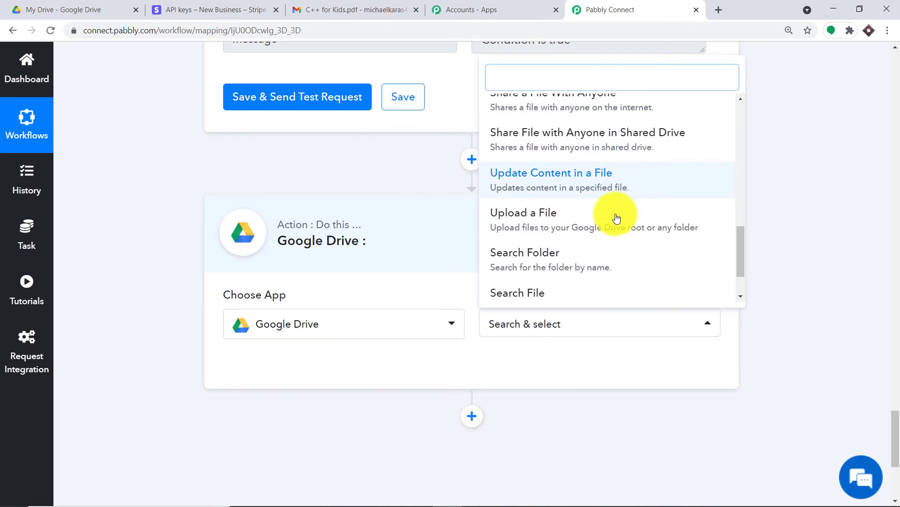
{"action": "scroll", "coordinate": [612, 205], "scroll_direction": "up", "scroll_amount": 5}
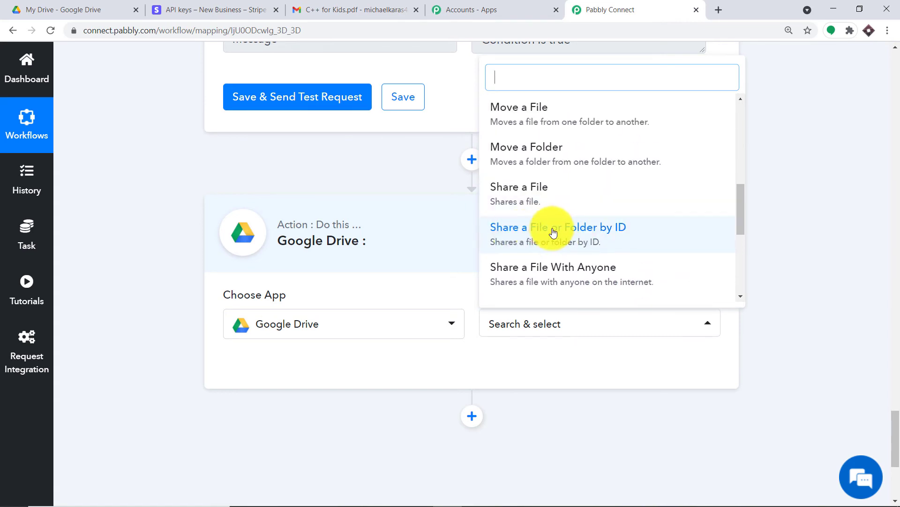
{"action": "left_click", "coordinate": [624, 231]}
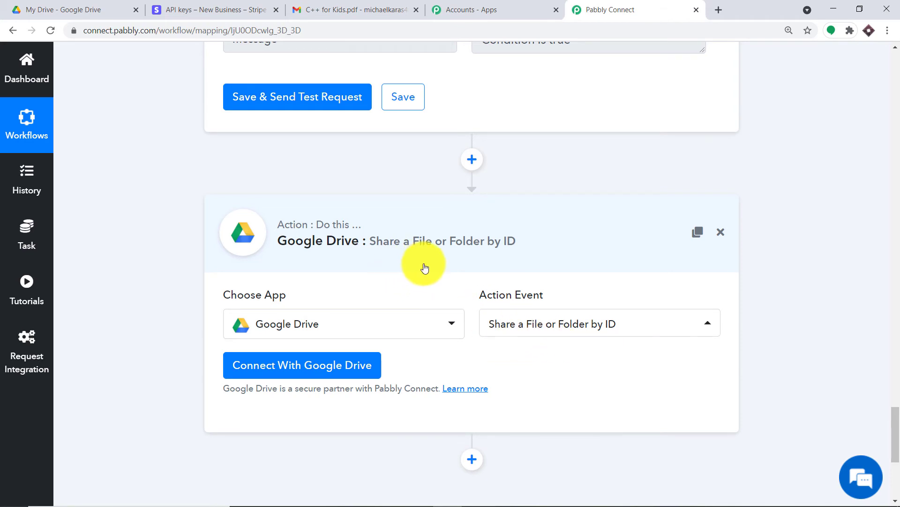
{"action": "left_click", "coordinate": [266, 376]}
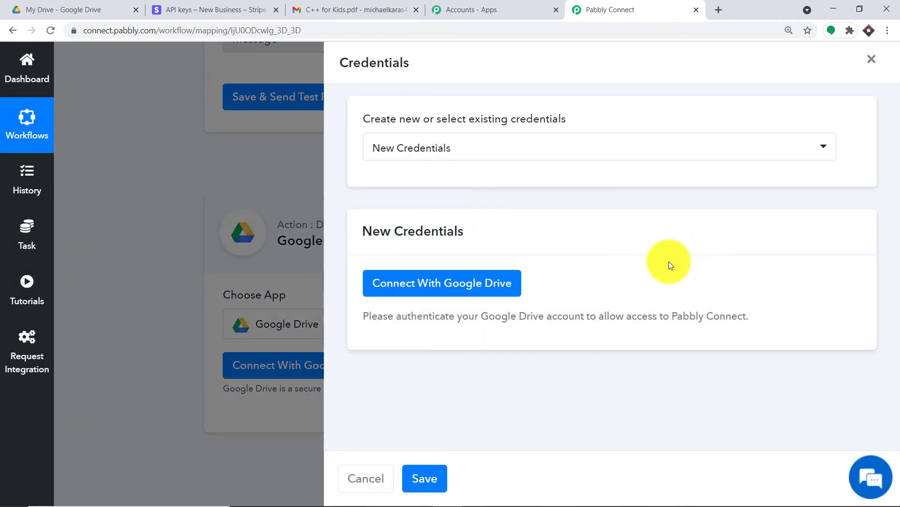
Step: Authorize Pabbly Connect's Google Drive access with the Drive owner's Google account and confirm success
{"action": "left_click", "coordinate": [428, 285]}
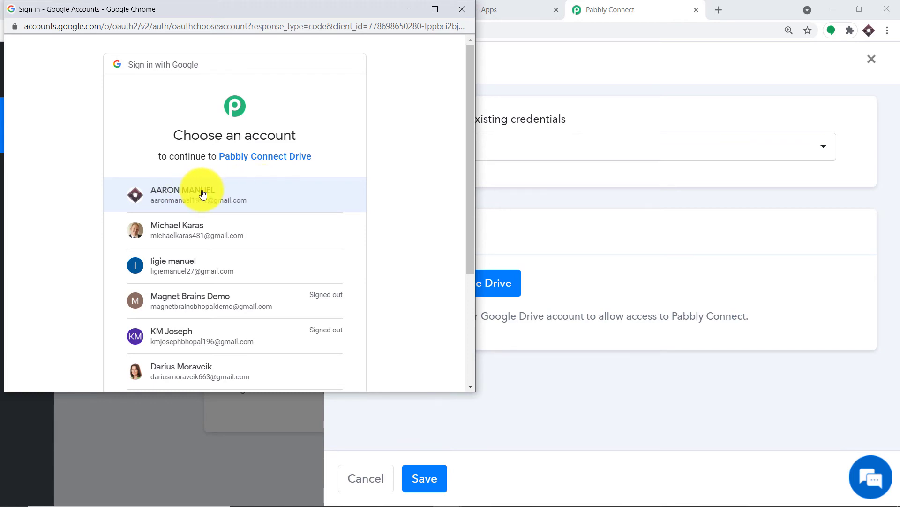
{"action": "left_click", "coordinate": [225, 193]}
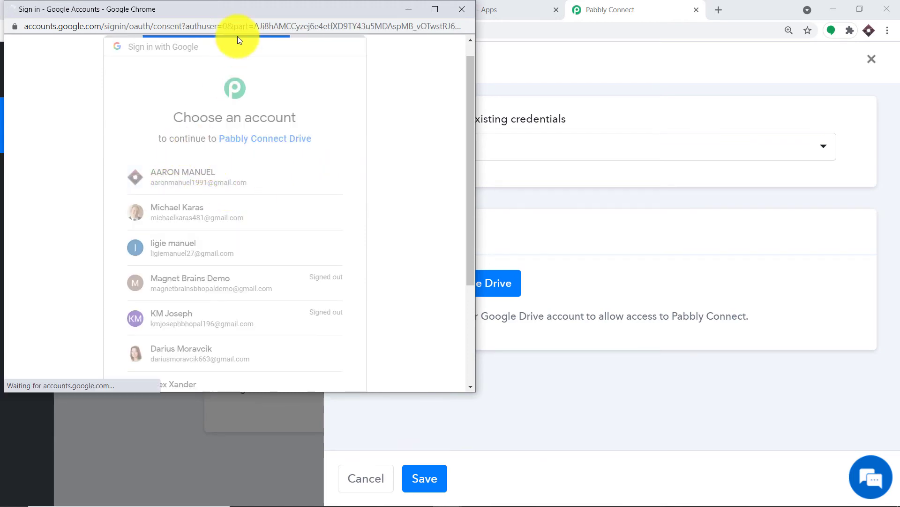
{"action": "left_click_drag", "start_coordinate": [253, 7], "coordinate": [579, 55]}
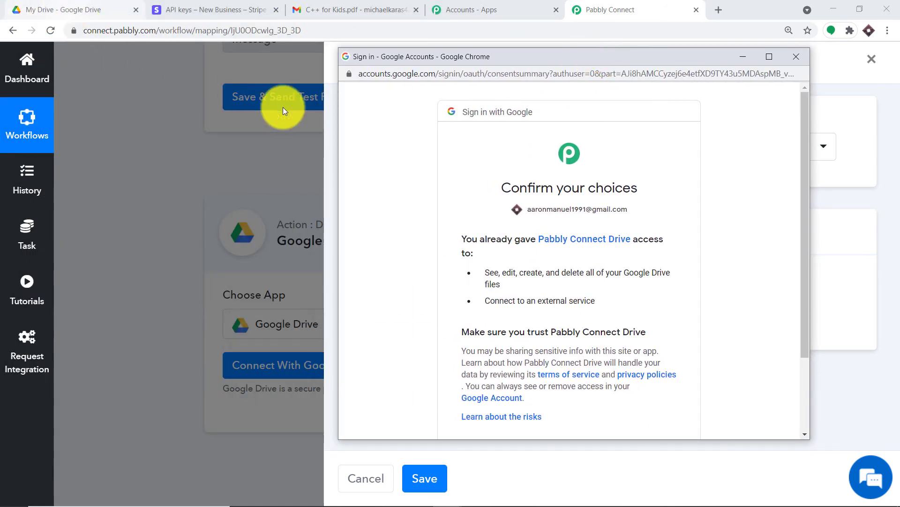
{"action": "scroll", "coordinate": [593, 233], "scroll_direction": "down", "scroll_amount": 2}
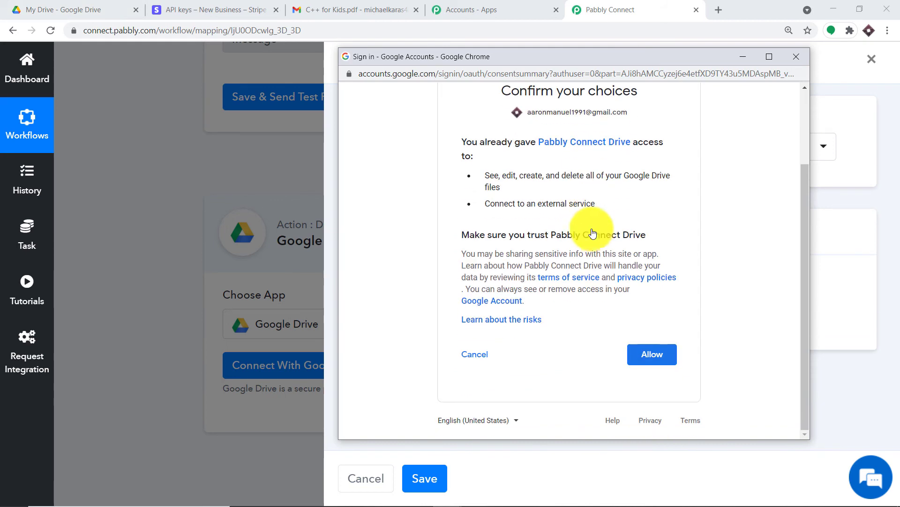
{"action": "left_click", "coordinate": [659, 355]}
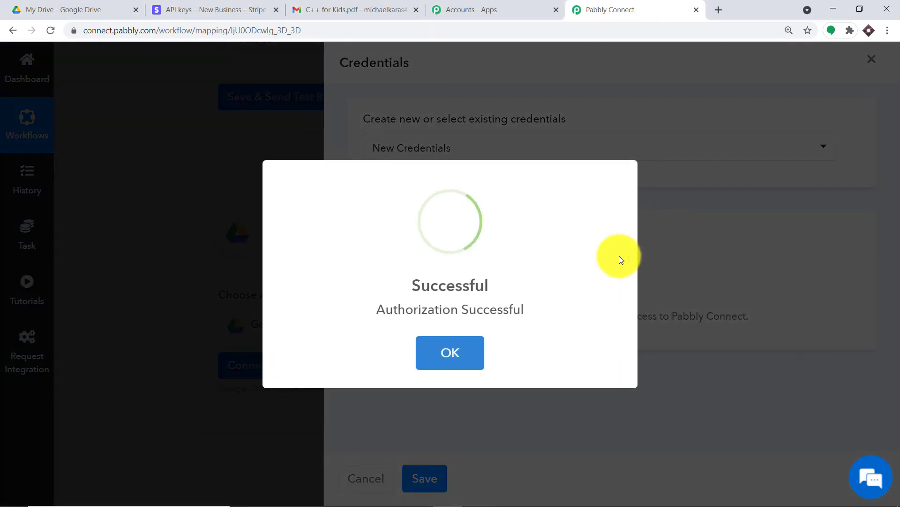
{"action": "left_click", "coordinate": [471, 356]}
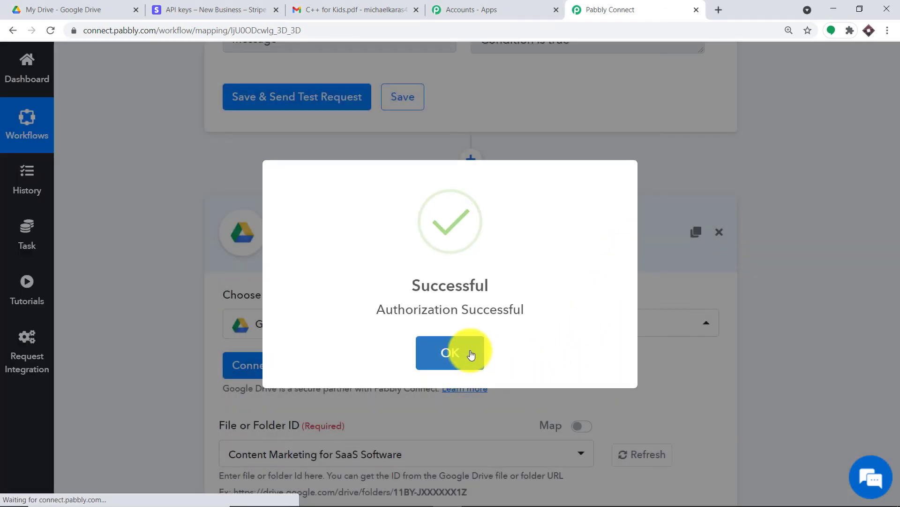
Step: Pick C++ for Kids.pdf as the file and map the Stripe customer's email into Email
{"action": "scroll", "coordinate": [613, 235], "scroll_direction": "down", "scroll_amount": 5}
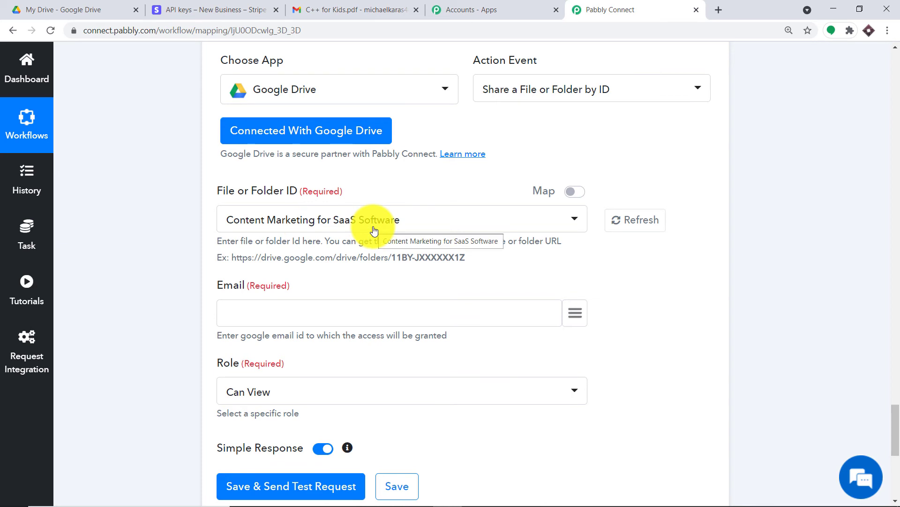
{"action": "left_click", "coordinate": [423, 222]}
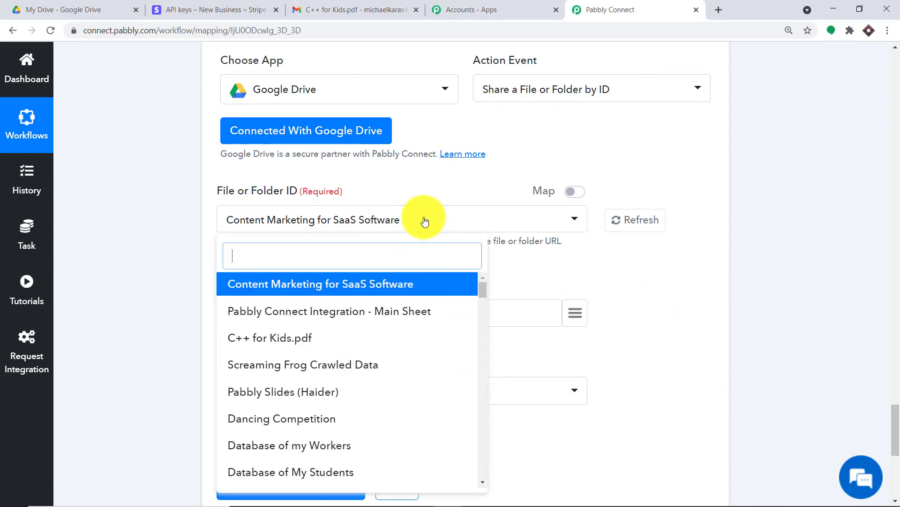
{"action": "left_click", "coordinate": [329, 343]}
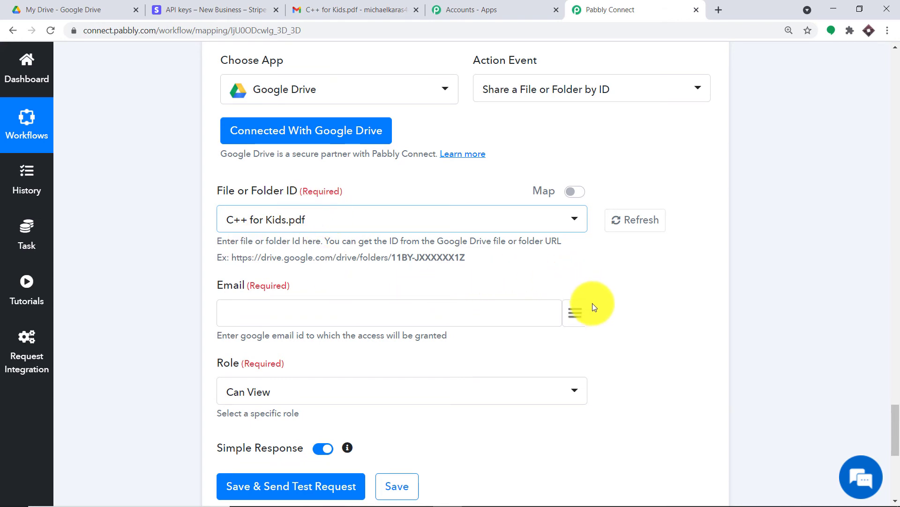
{"action": "left_click", "coordinate": [575, 312]}
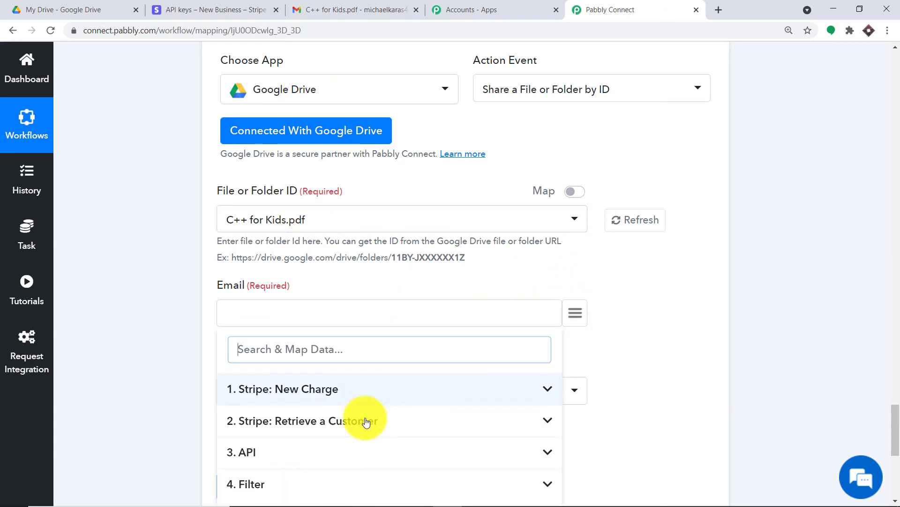
{"action": "left_click", "coordinate": [335, 422]}
{"action": "scroll", "coordinate": [366, 424], "scroll_direction": "down", "scroll_amount": 1}
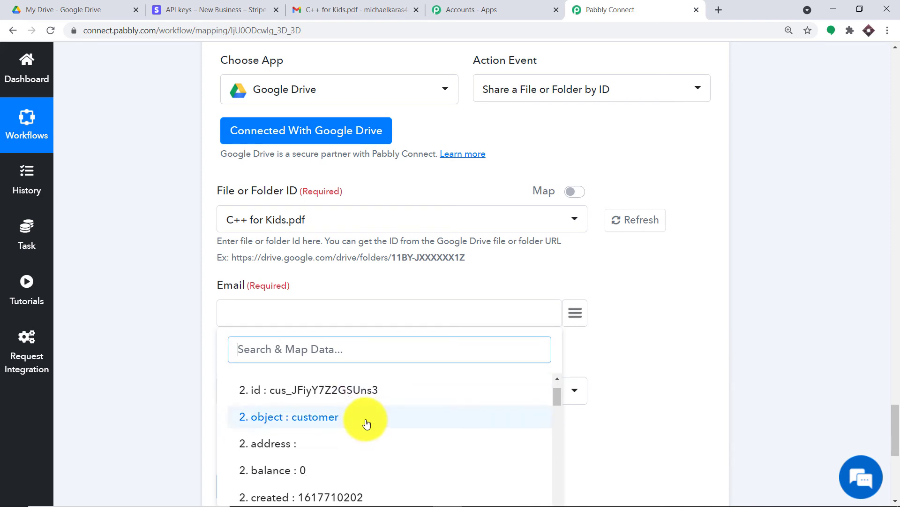
{"action": "scroll", "coordinate": [366, 424], "scroll_direction": "down", "scroll_amount": 5}
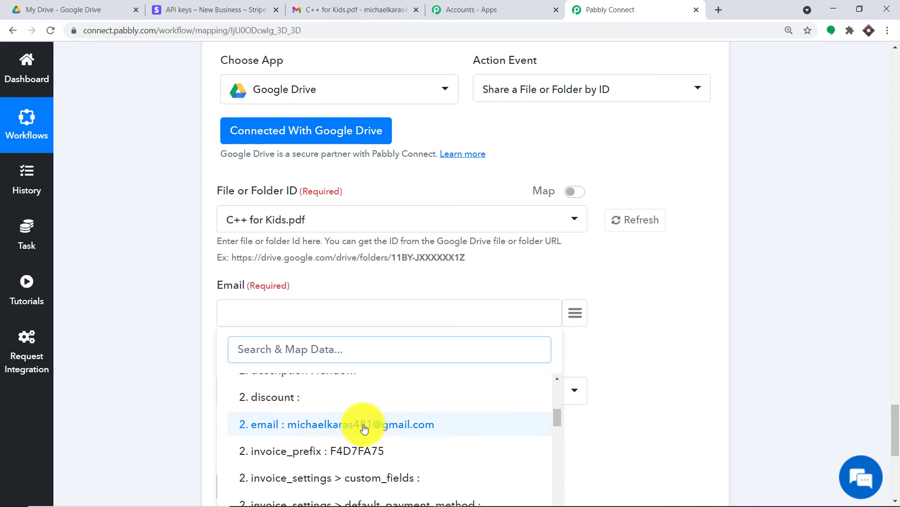
{"action": "left_click", "coordinate": [364, 427]}
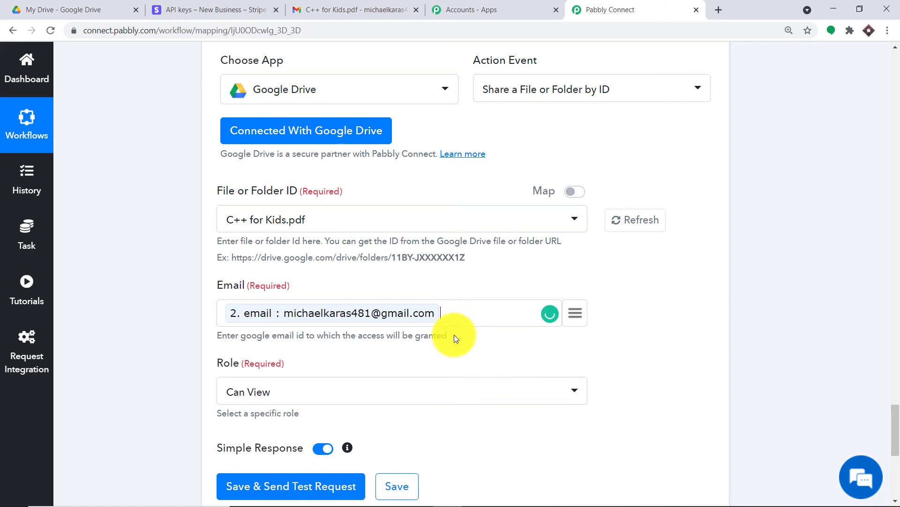
Step: Keep the role Can View and test the step, which returns a reader permission
{"action": "scroll", "coordinate": [454, 337], "scroll_direction": "down", "scroll_amount": 1}
{"action": "left_click", "coordinate": [260, 342]}
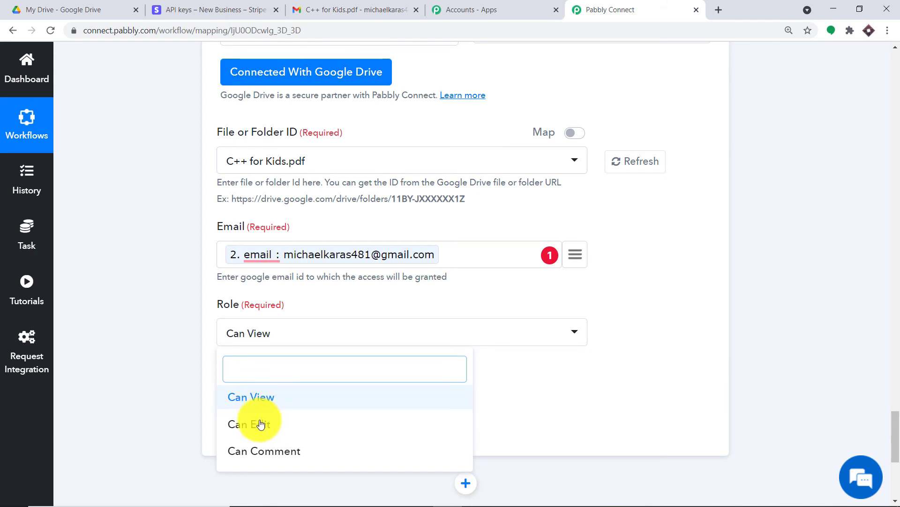
{"action": "left_click", "coordinate": [252, 397]}
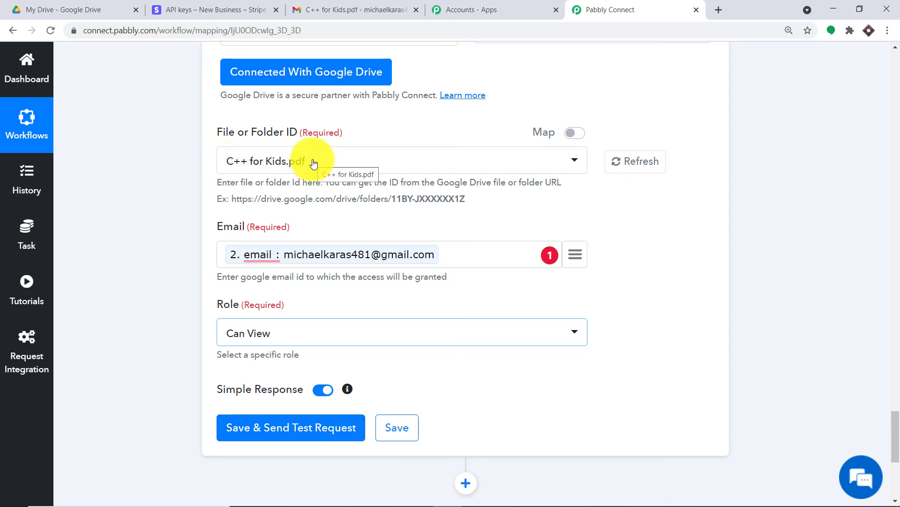
{"action": "left_click", "coordinate": [292, 426]}
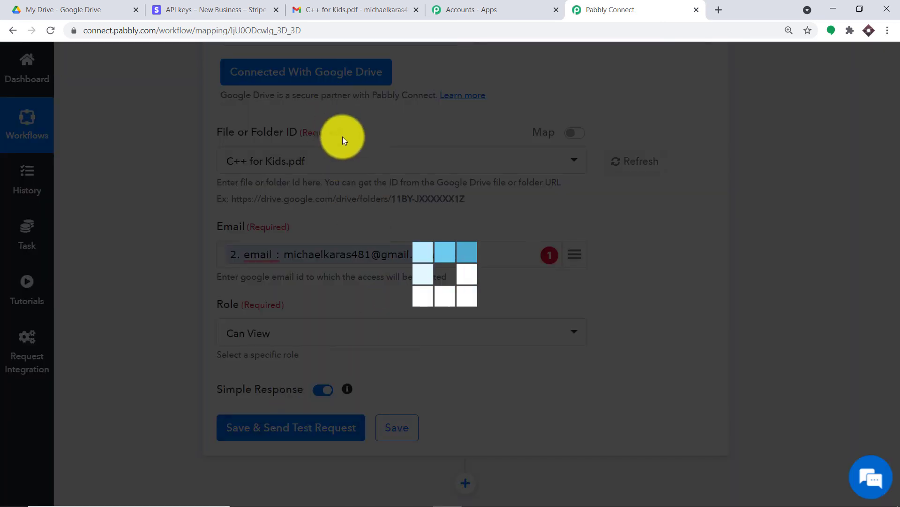
{"action": "scroll", "coordinate": [517, 235], "scroll_direction": "down", "scroll_amount": 3}
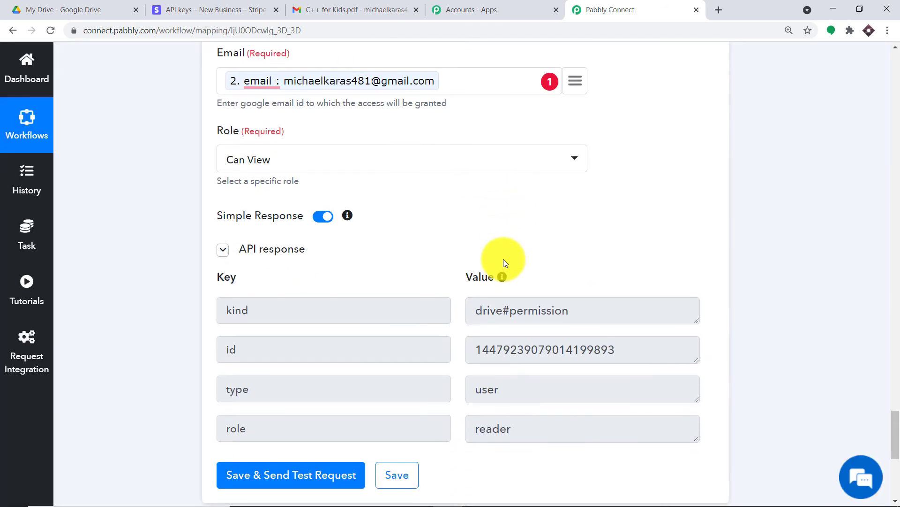
Step: Refresh the Gmail inbox, open the C++ for Kids.pdf share email and preview the PDF, then go to Stripe
{"action": "left_click", "coordinate": [343, 7]}
{"action": "left_click", "coordinate": [40, 136]}
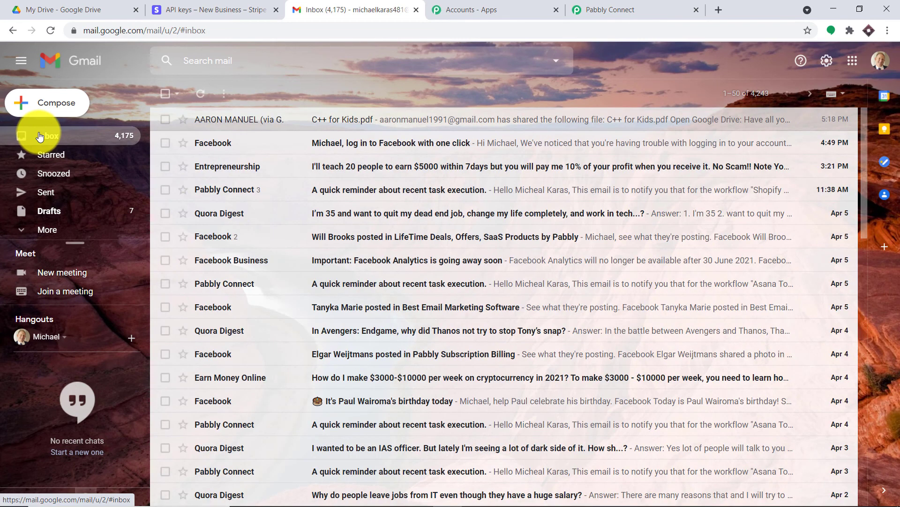
{"action": "left_click", "coordinate": [54, 31]}
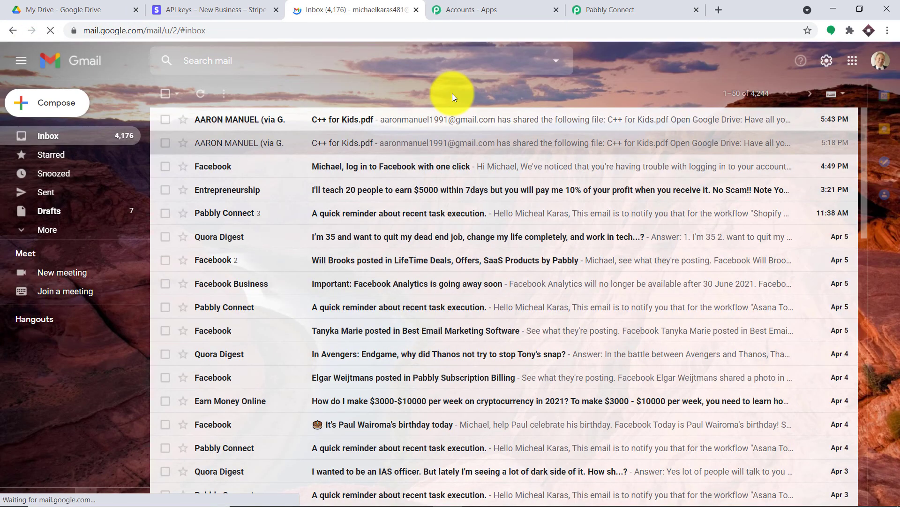
{"action": "left_click", "coordinate": [361, 121]}
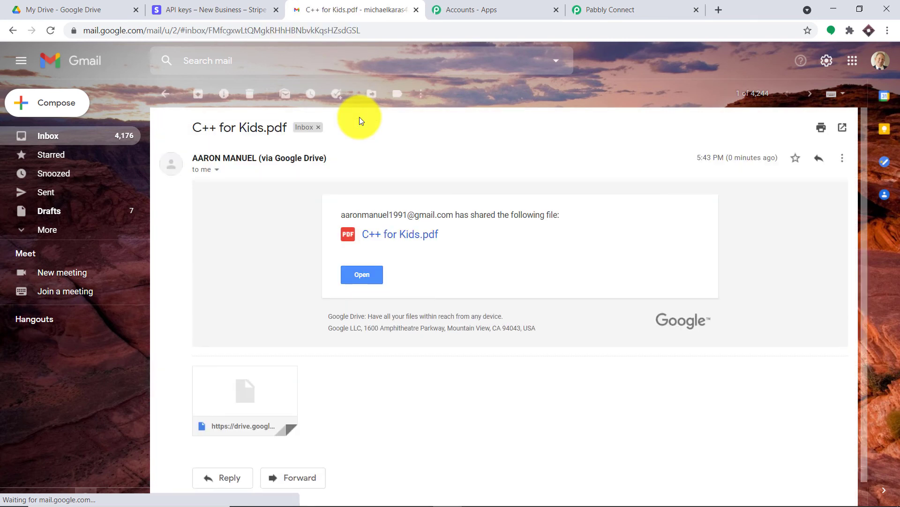
{"action": "left_click", "coordinate": [248, 381]}
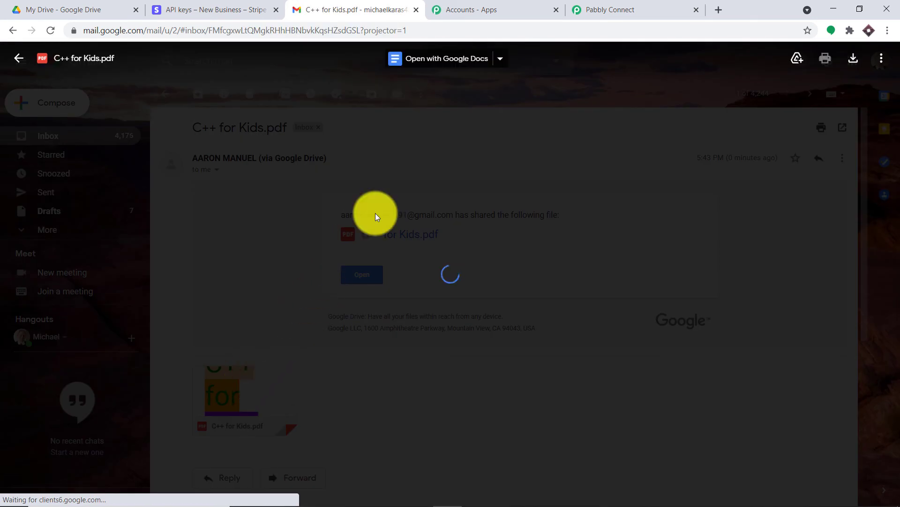
{"action": "scroll", "coordinate": [422, 196], "scroll_direction": "down", "scroll_amount": 5}
{"action": "scroll", "coordinate": [427, 199], "scroll_direction": "down", "scroll_amount": 5}
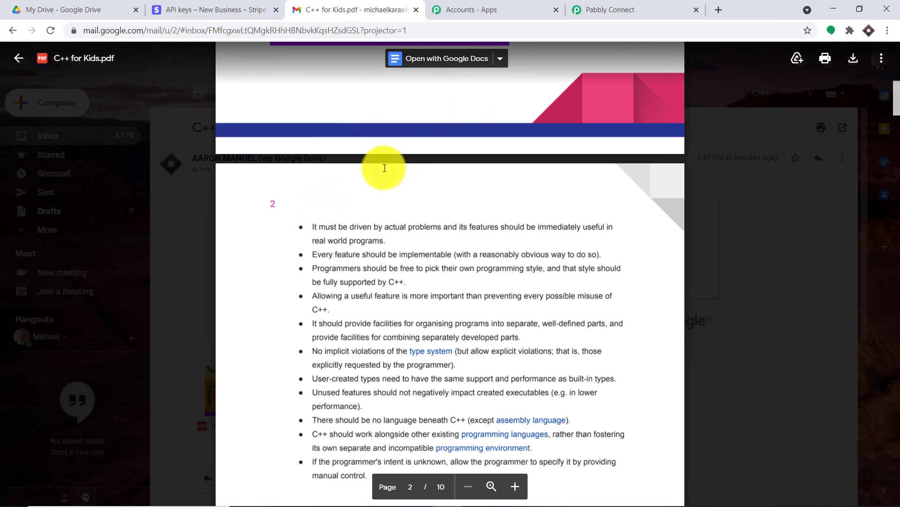
{"action": "left_click", "coordinate": [227, 9]}
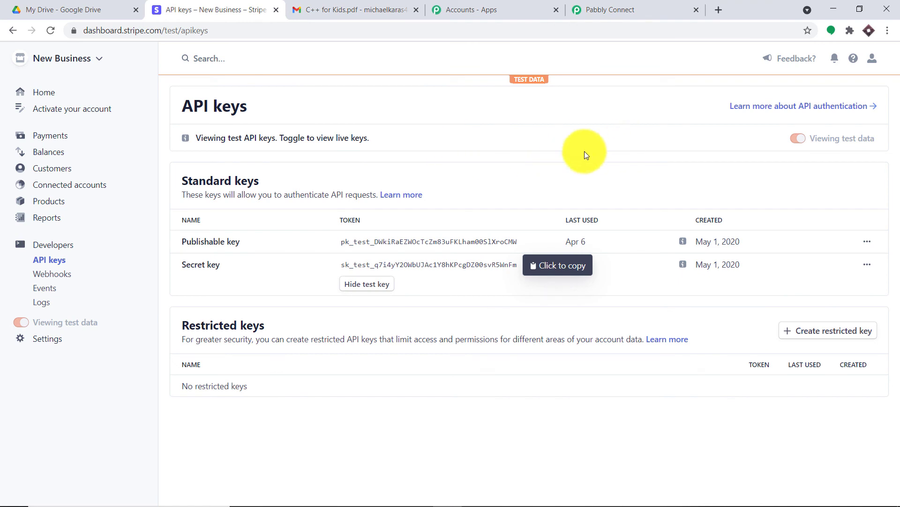
Step: Start a one-time Stripe test payment of 900.00 USD and begin adding a new customer
{"action": "left_click", "coordinate": [53, 141]}
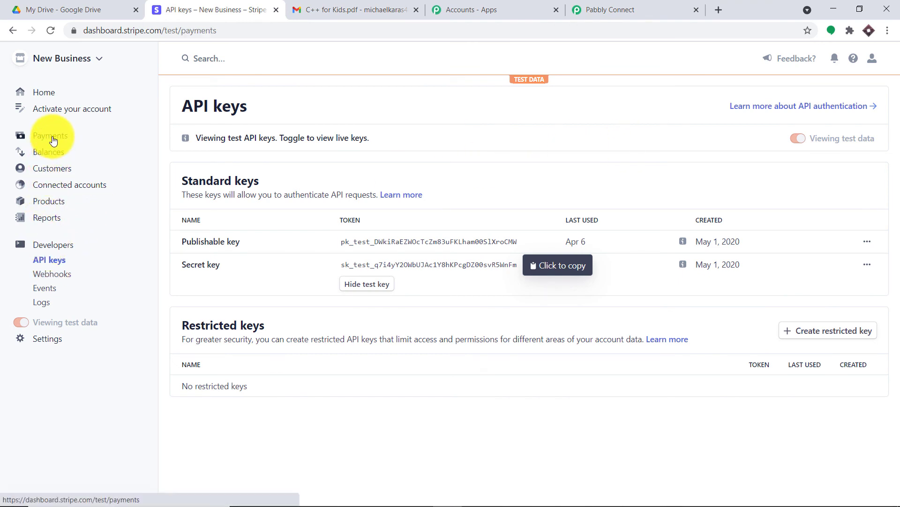
{"action": "left_click", "coordinate": [827, 111]}
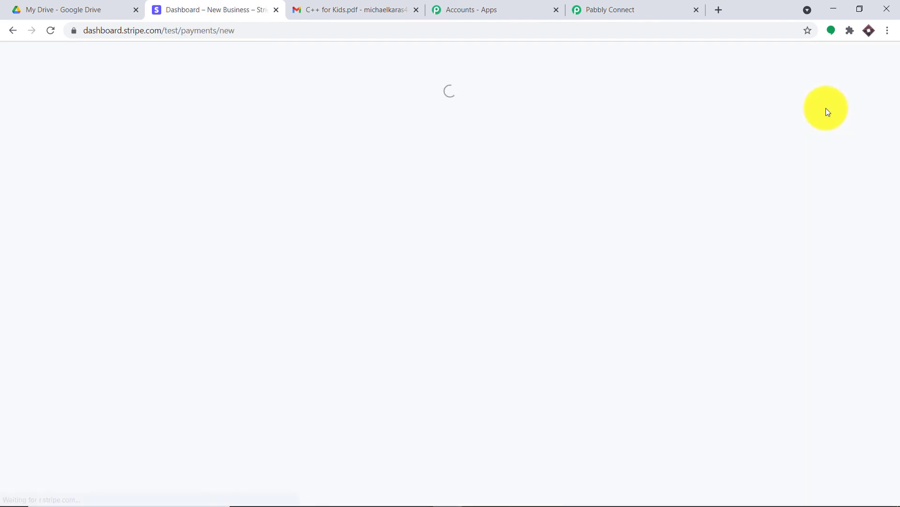
{"action": "left_click", "coordinate": [353, 166]}
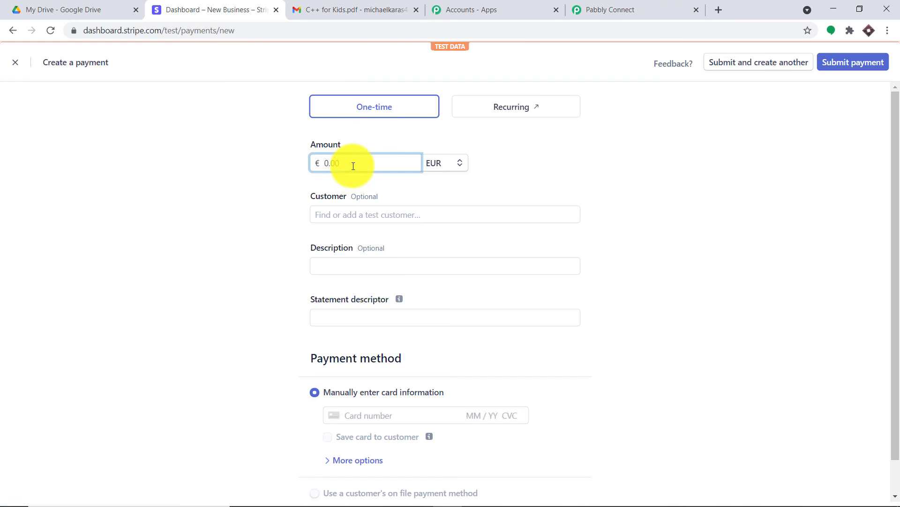
{"action": "type", "text": "900"}
{"action": "left_click", "coordinate": [430, 164]}
{"action": "left_click", "coordinate": [437, 208]}
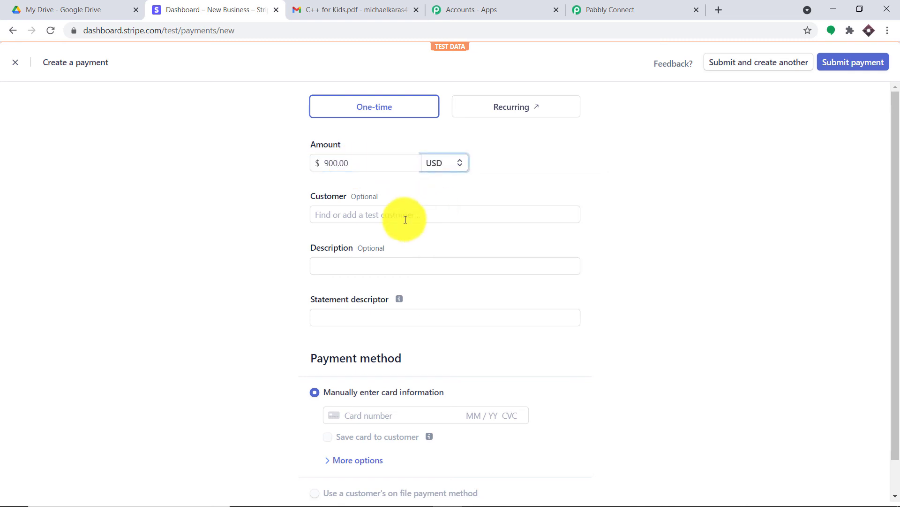
{"action": "left_click", "coordinate": [370, 215]}
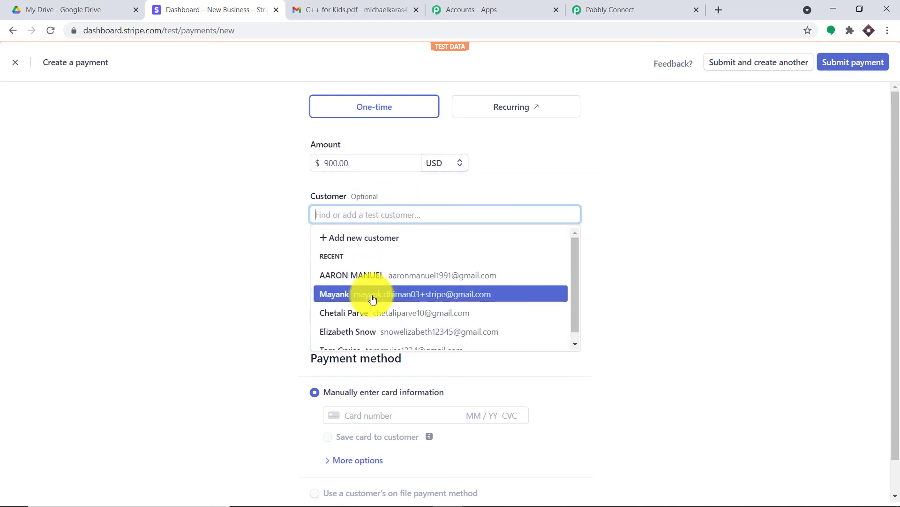
{"action": "left_click", "coordinate": [357, 239]}
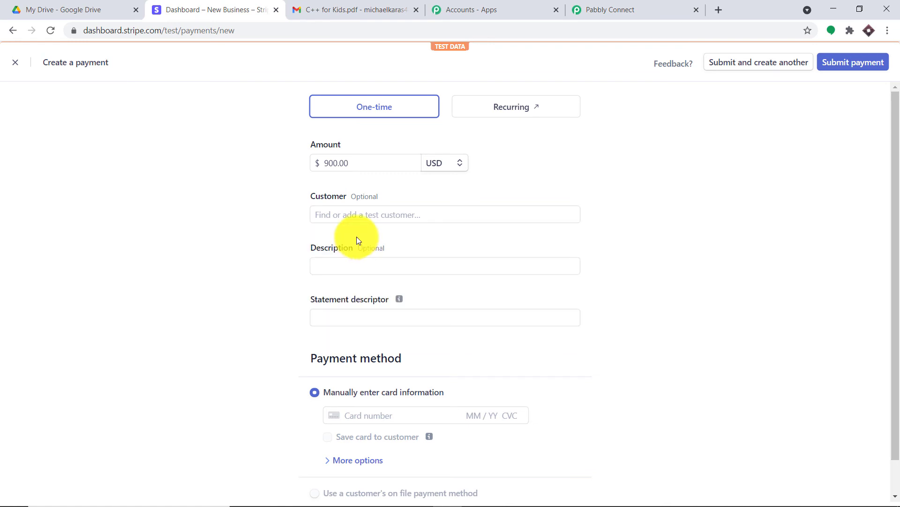
Step: Add a test customer with the customer's name, account email and description 'random' to the payment
{"action": "left_click", "coordinate": [366, 154]}
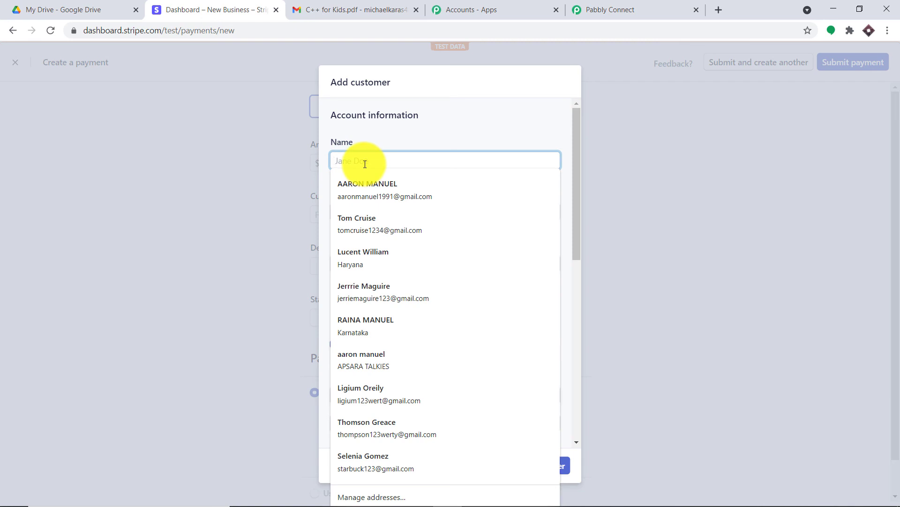
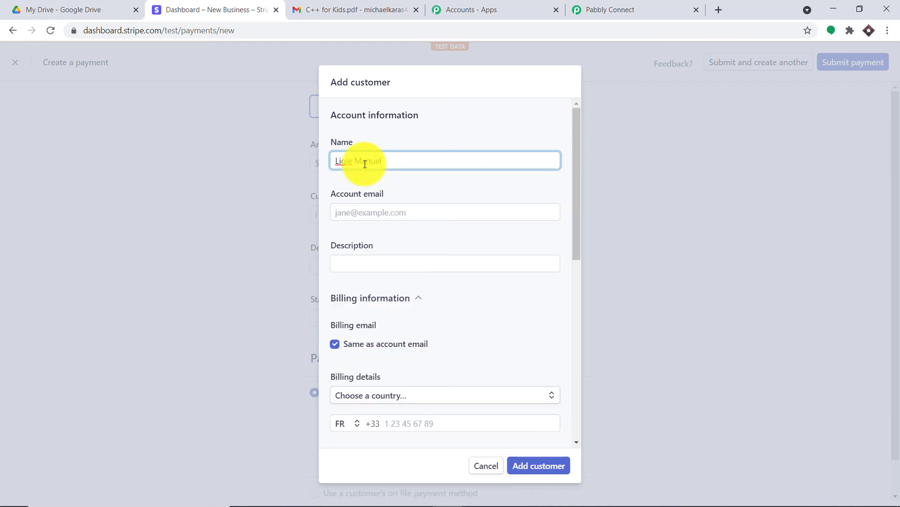
{"action": "left_click", "coordinate": [364, 207]}
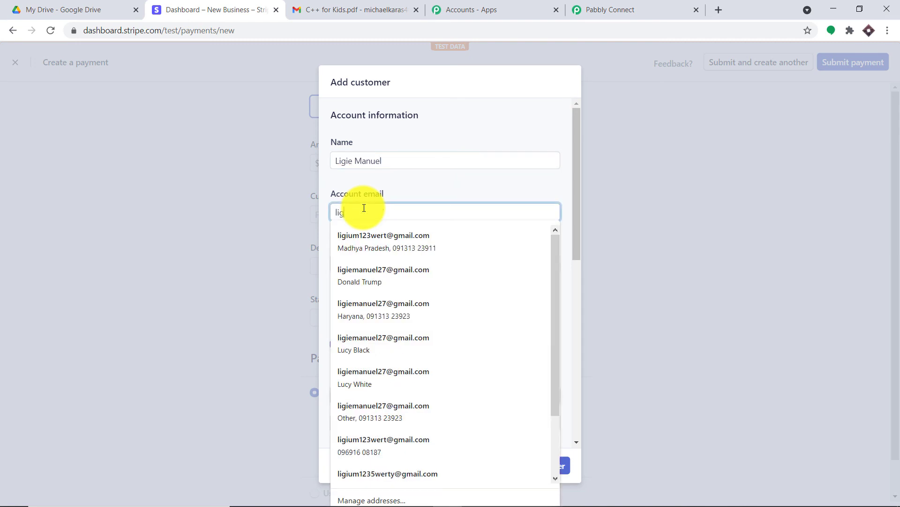
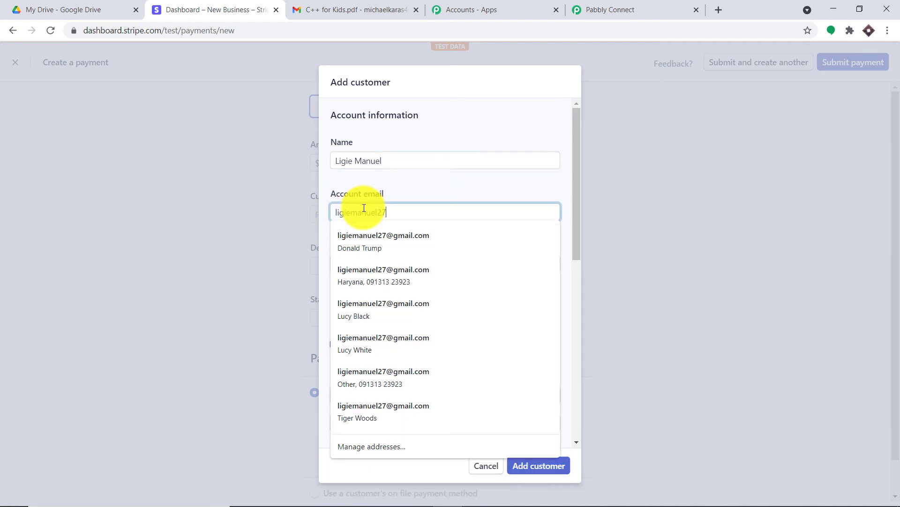
{"action": "left_click", "coordinate": [431, 187]}
{"action": "scroll", "coordinate": [430, 207], "scroll_direction": "down", "scroll_amount": 1}
{"action": "left_click", "coordinate": [411, 214]}
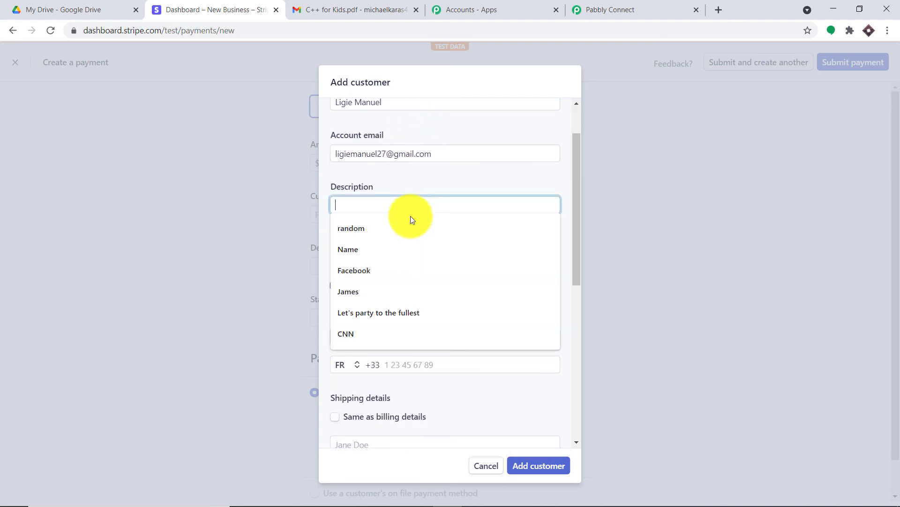
{"action": "left_click", "coordinate": [404, 233]}
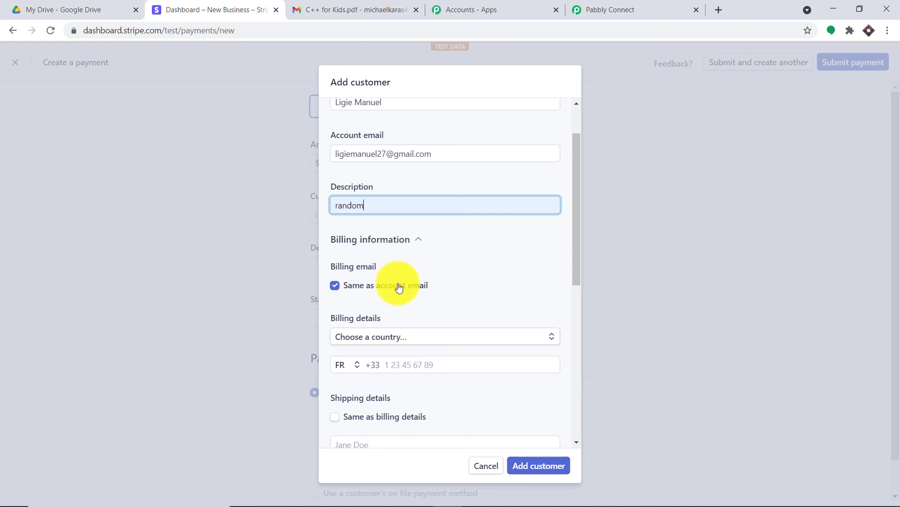
{"action": "left_click", "coordinate": [557, 470]}
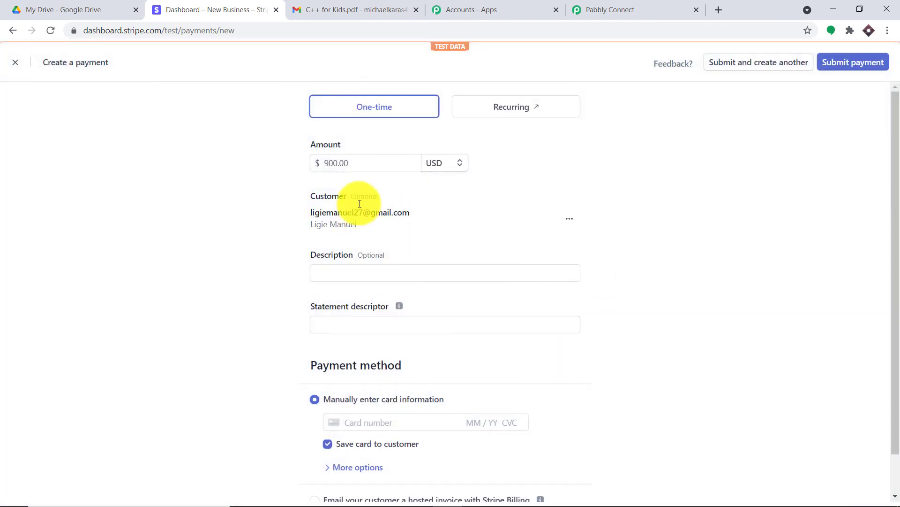
Step: Submit the $900.00 payment with description 'random', descriptor 'pabbly' and the test Visa card
{"action": "scroll", "coordinate": [380, 225], "scroll_direction": "down", "scroll_amount": 1}
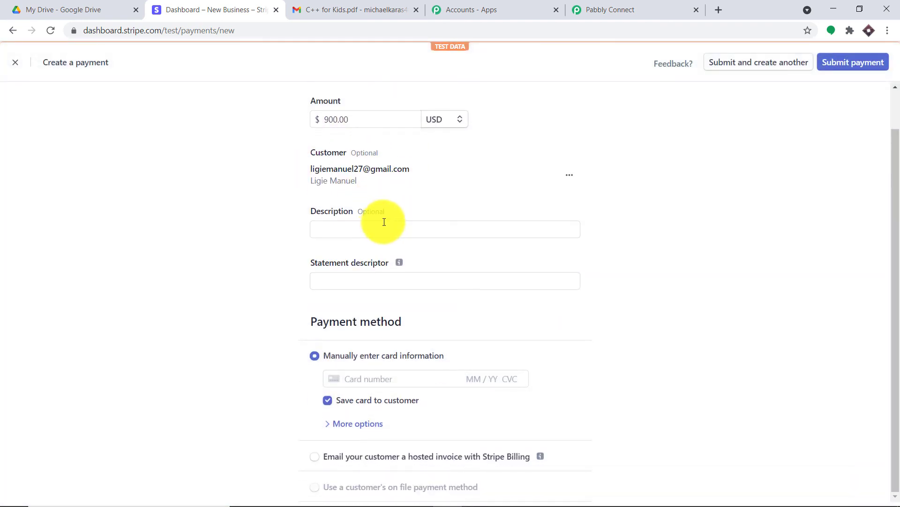
{"action": "left_click", "coordinate": [382, 227]}
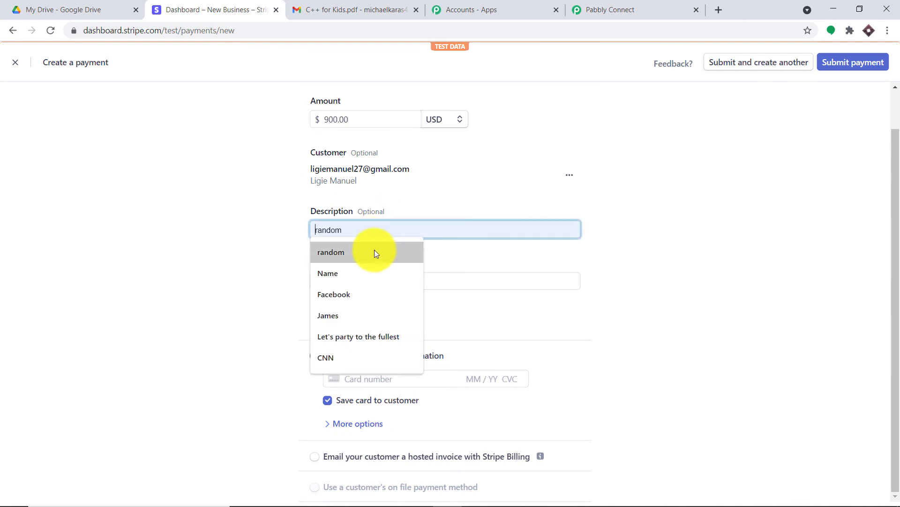
{"action": "left_click", "coordinate": [374, 250]}
{"action": "left_click", "coordinate": [381, 279]}
{"action": "left_click", "coordinate": [382, 304]}
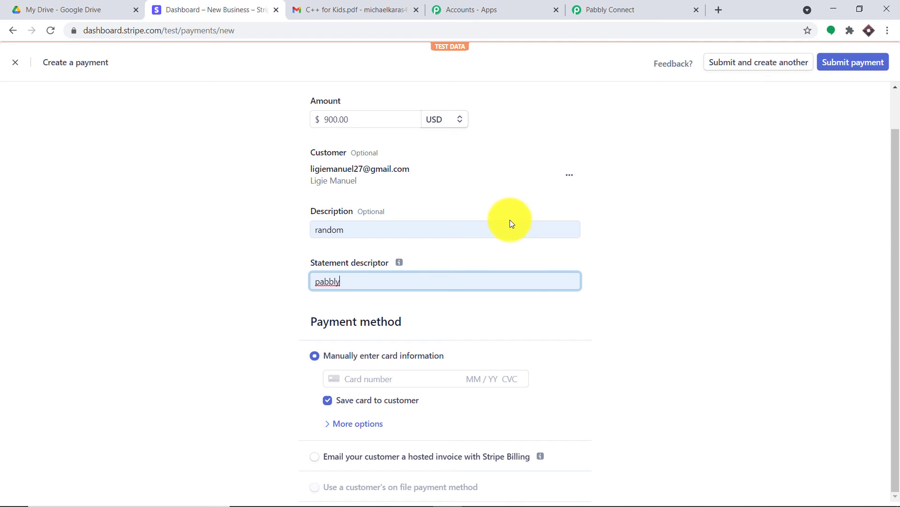
{"action": "left_click", "coordinate": [393, 377]}
{"action": "left_click", "coordinate": [388, 401]}
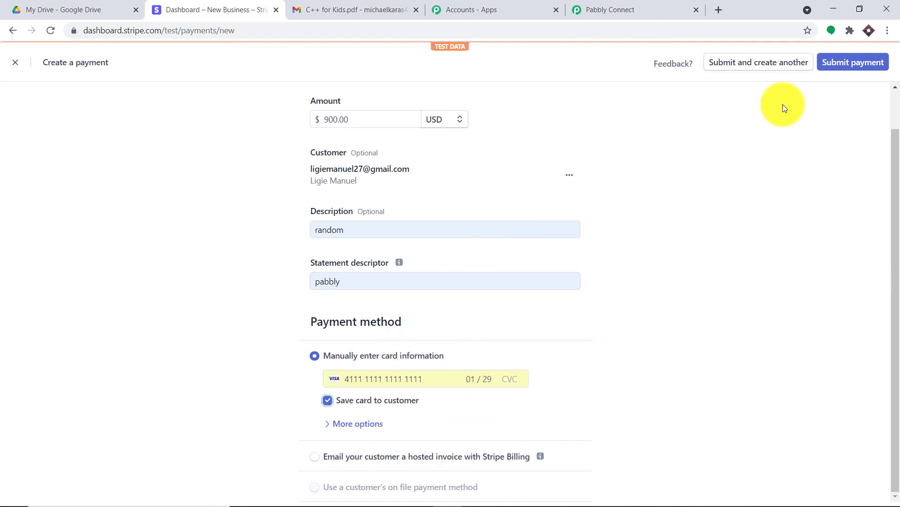
{"action": "left_click", "coordinate": [853, 60]}
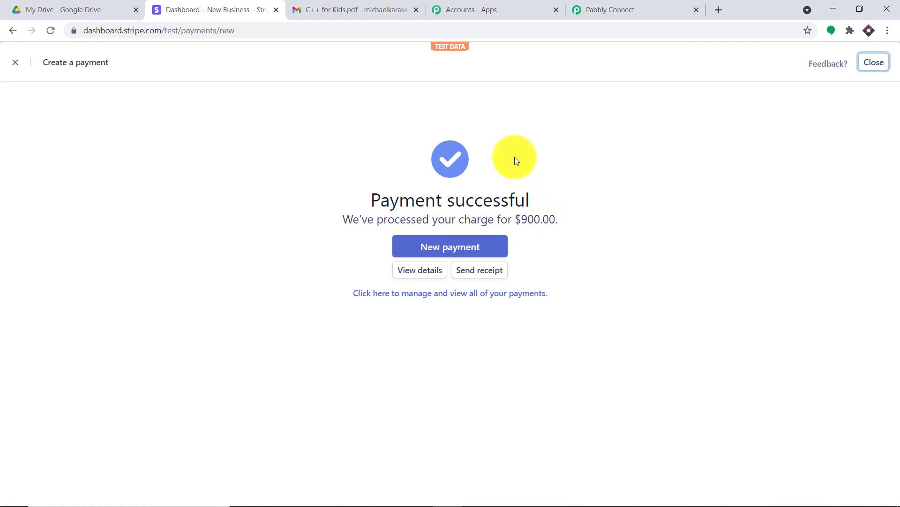
{"action": "left_click", "coordinate": [592, 5]}
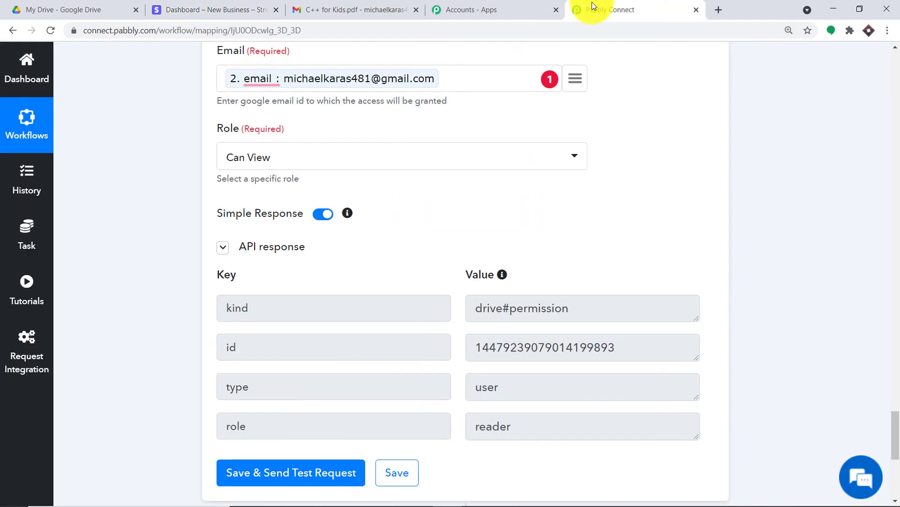
Step: Open the latest run's task history and expand the Filter step to see 'Condition is false'
{"action": "left_click", "coordinate": [21, 174]}
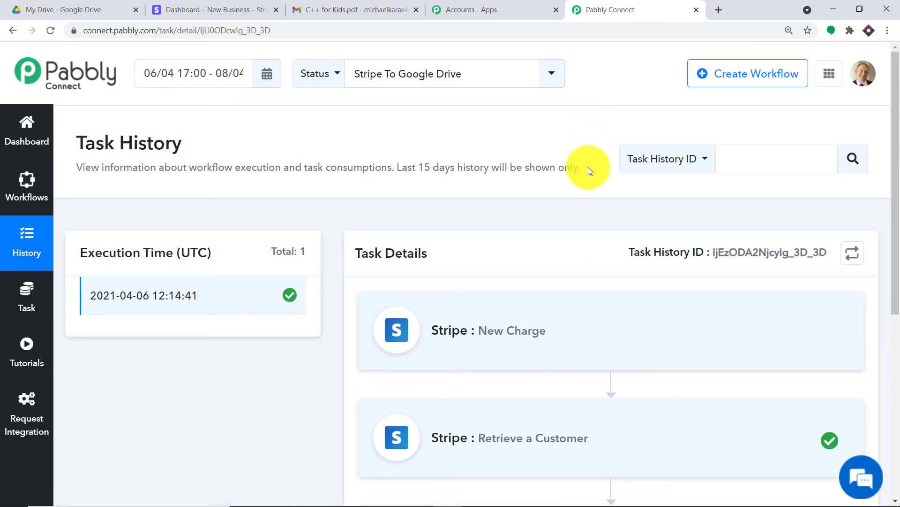
{"action": "scroll", "coordinate": [591, 174], "scroll_direction": "down", "scroll_amount": 4}
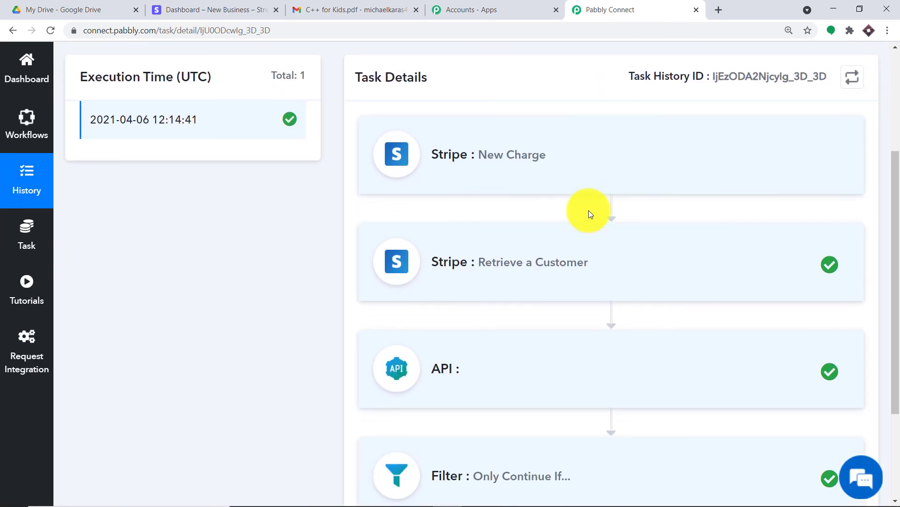
{"action": "scroll", "coordinate": [521, 269], "scroll_direction": "down", "scroll_amount": 3}
{"action": "left_click", "coordinate": [599, 338]}
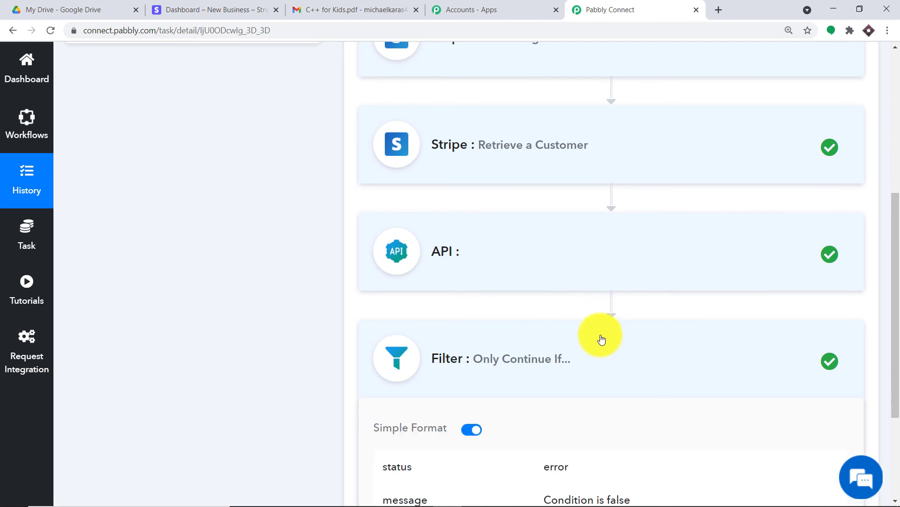
{"action": "scroll", "coordinate": [599, 338], "scroll_direction": "down", "scroll_amount": 3}
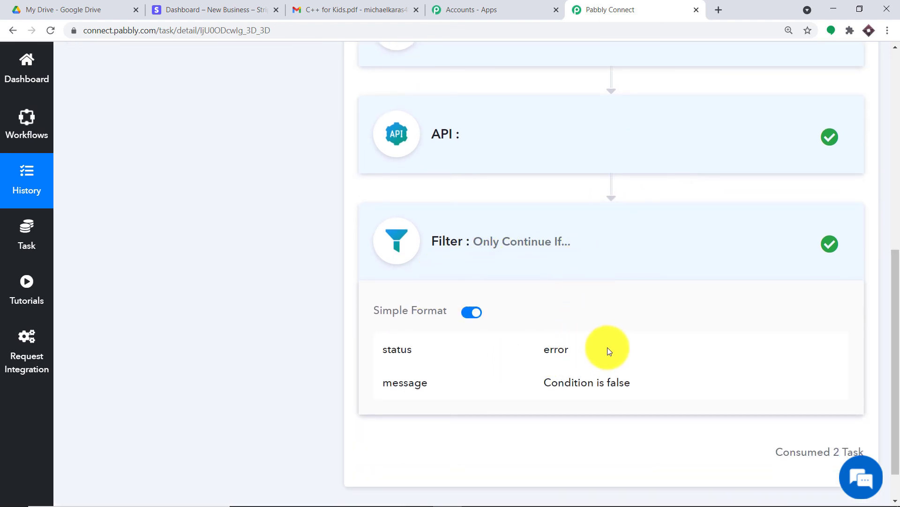
{"action": "scroll", "coordinate": [595, 361], "scroll_direction": "down", "scroll_amount": 2}
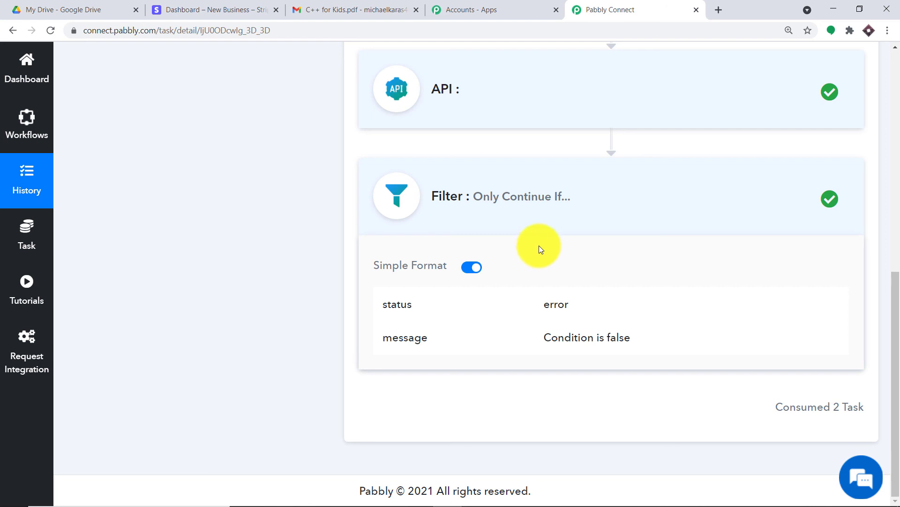
Step: Reopen the Stripe To Google Drive editor, collapse the Stripe trigger, and scroll to the Google Drive share step
{"action": "left_click", "coordinate": [37, 129]}
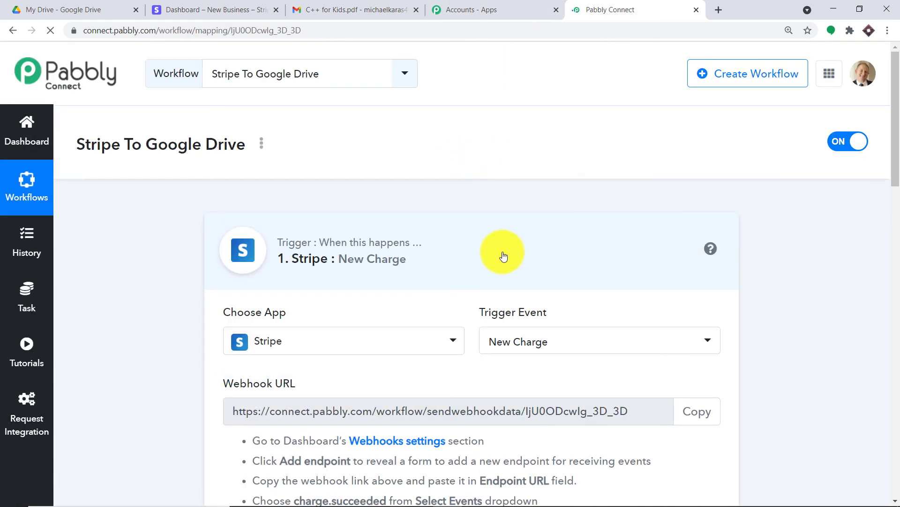
{"action": "left_click", "coordinate": [440, 259]}
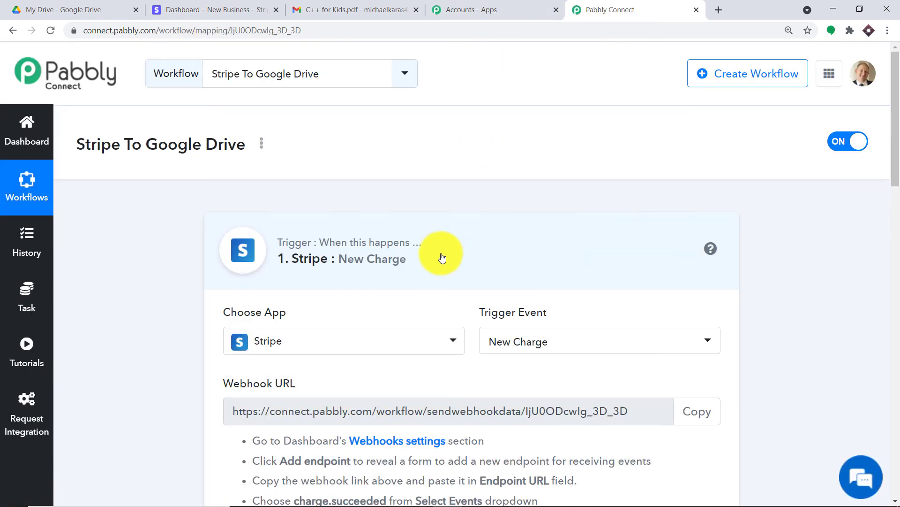
{"action": "scroll", "coordinate": [484, 286], "scroll_direction": "down", "scroll_amount": 10}
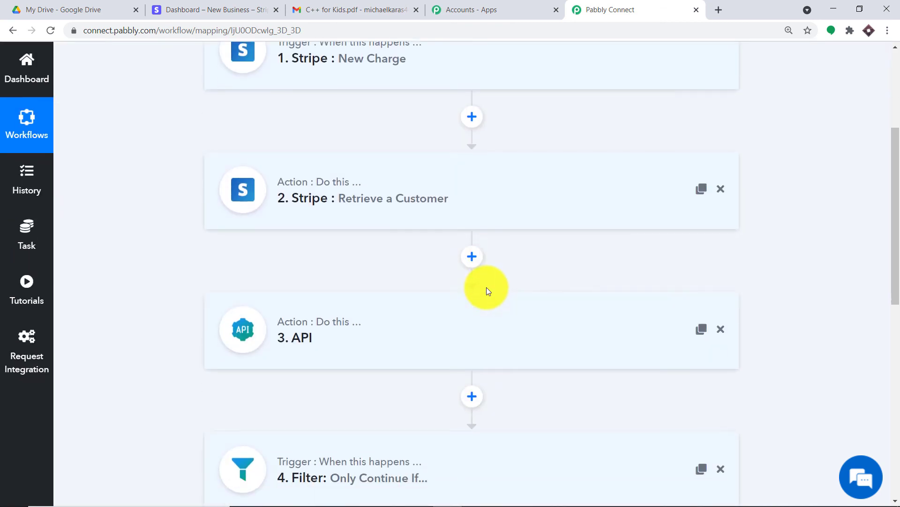
{"action": "scroll", "coordinate": [486, 287], "scroll_direction": "up", "scroll_amount": 10}
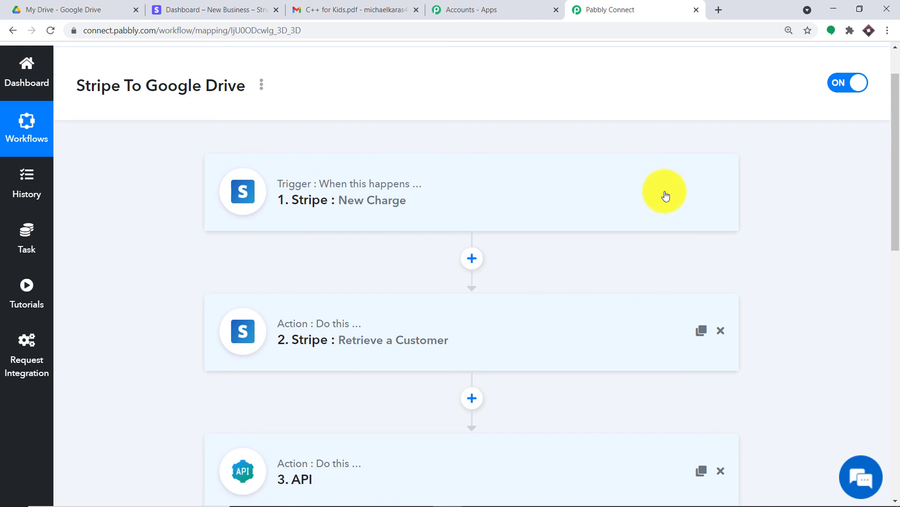
{"action": "scroll", "coordinate": [637, 260], "scroll_direction": "down", "scroll_amount": 1}
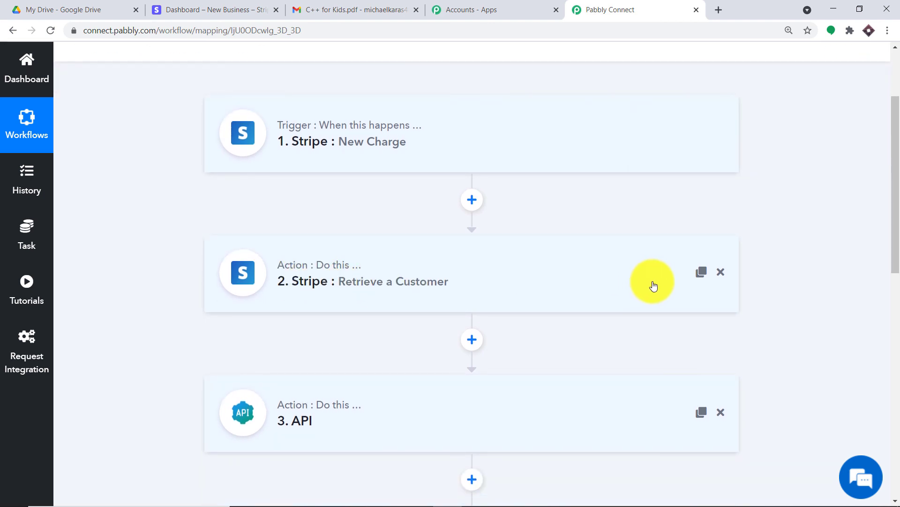
{"action": "scroll", "coordinate": [658, 288], "scroll_direction": "down", "scroll_amount": 1}
{"action": "scroll", "coordinate": [658, 287], "scroll_direction": "down", "scroll_amount": 1}
{"action": "scroll", "coordinate": [424, 274], "scroll_direction": "down", "scroll_amount": 1}
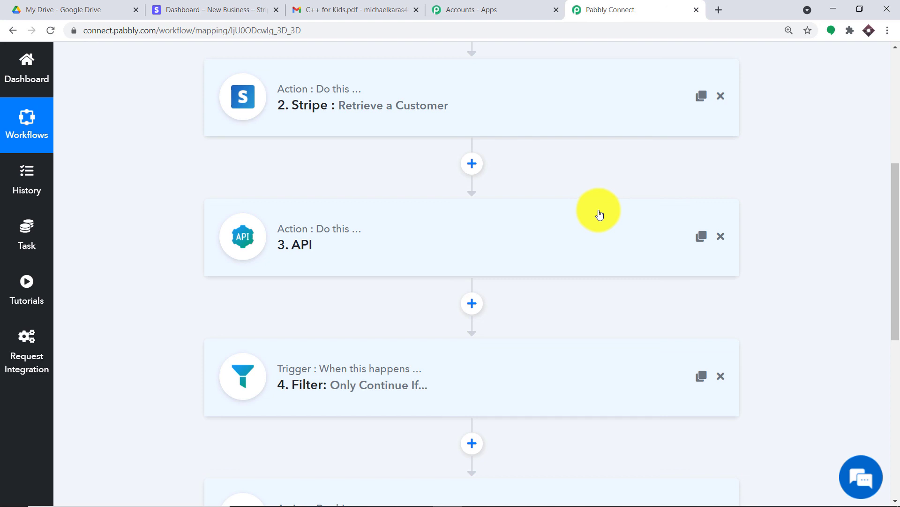
{"action": "scroll", "coordinate": [599, 214], "scroll_direction": "down", "scroll_amount": 2}
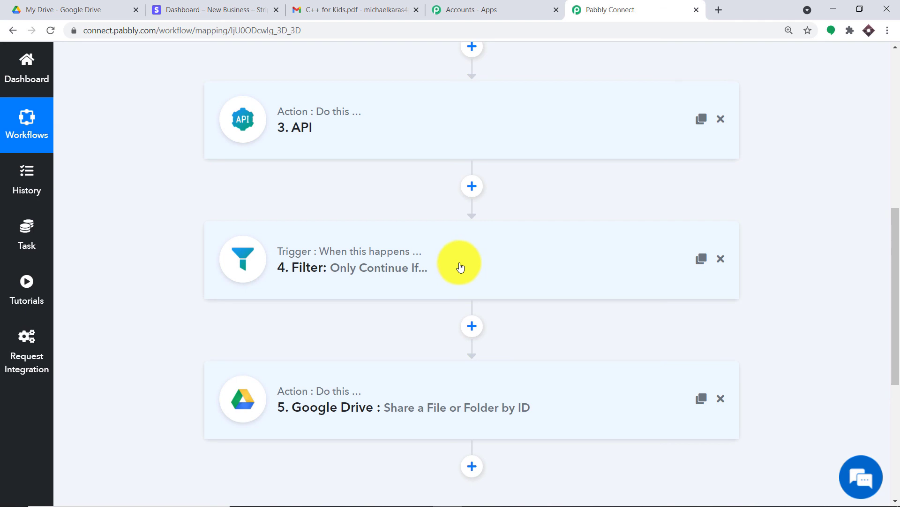
{"action": "scroll", "coordinate": [458, 267], "scroll_direction": "down", "scroll_amount": 3}
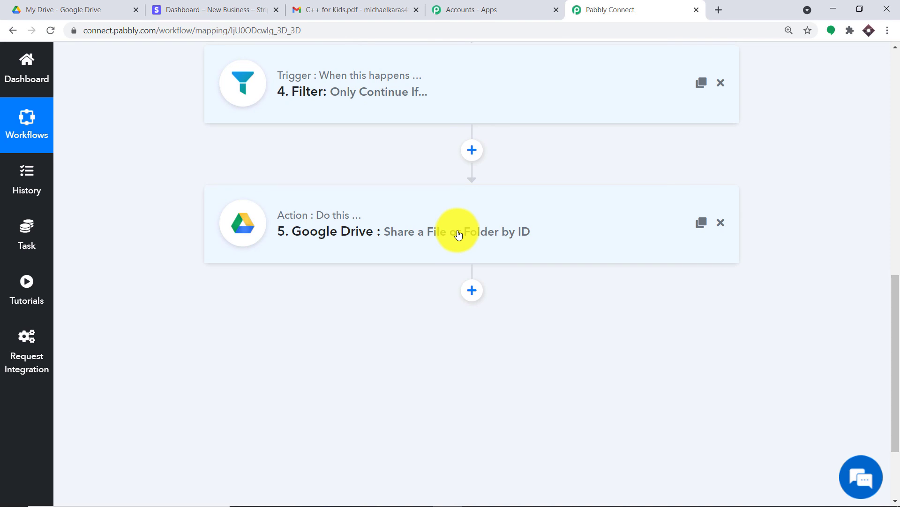